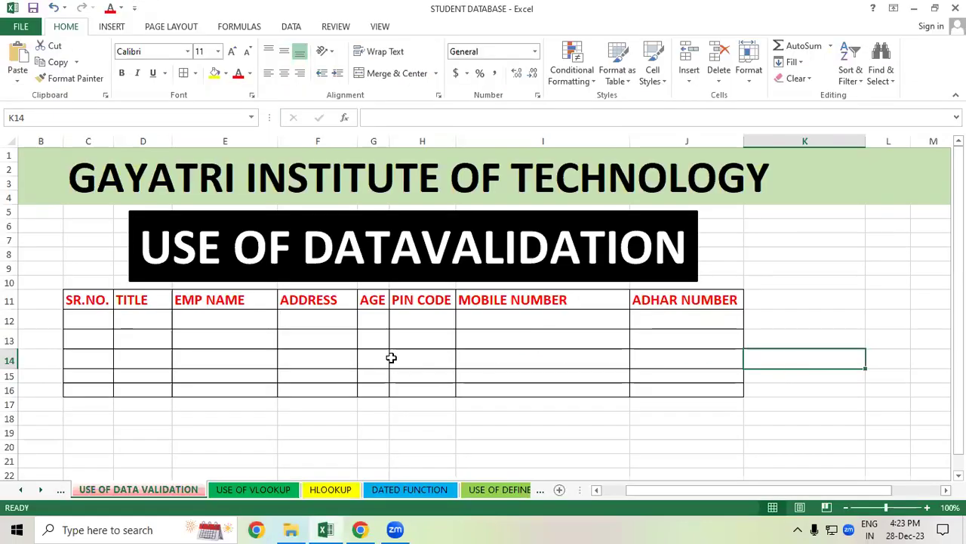
# - Bring up the STUDENT DATABASE workbook's USE OF DATA VALIDATION sheet in Excel
pyautogui.click(388, 360)
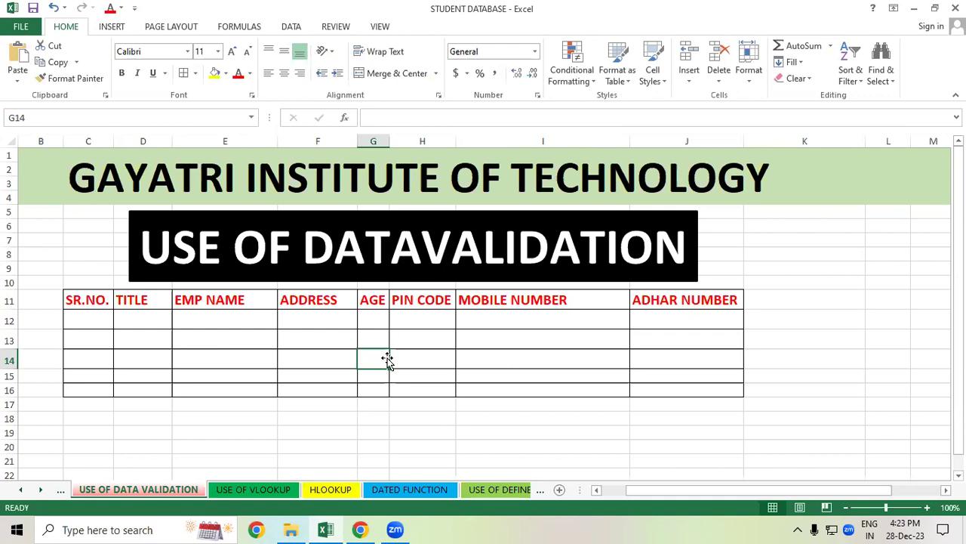
# - Click through cells C14, H17, I18, G14, I15 and K14 around the empty table
pyautogui.click(109, 361)
pyautogui.click(440, 401)
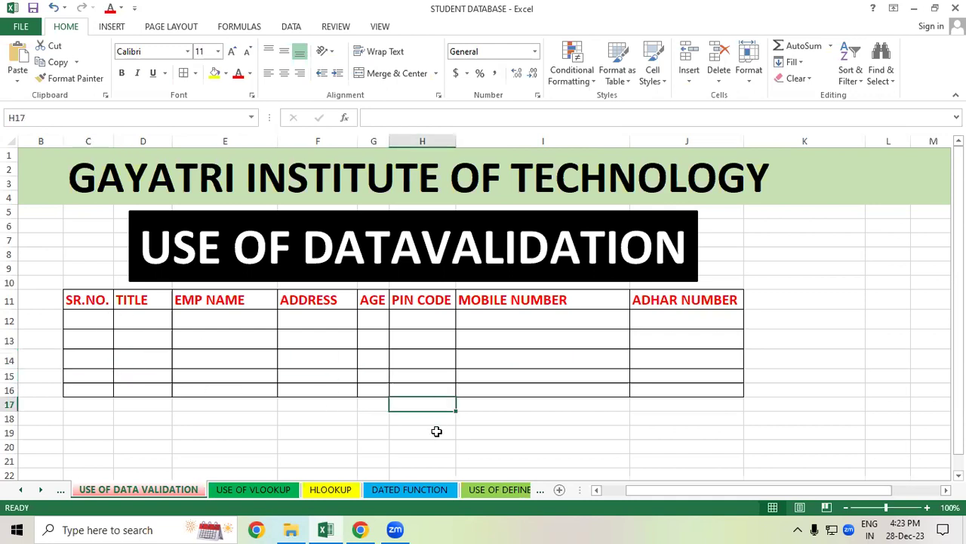
pyautogui.click(558, 420)
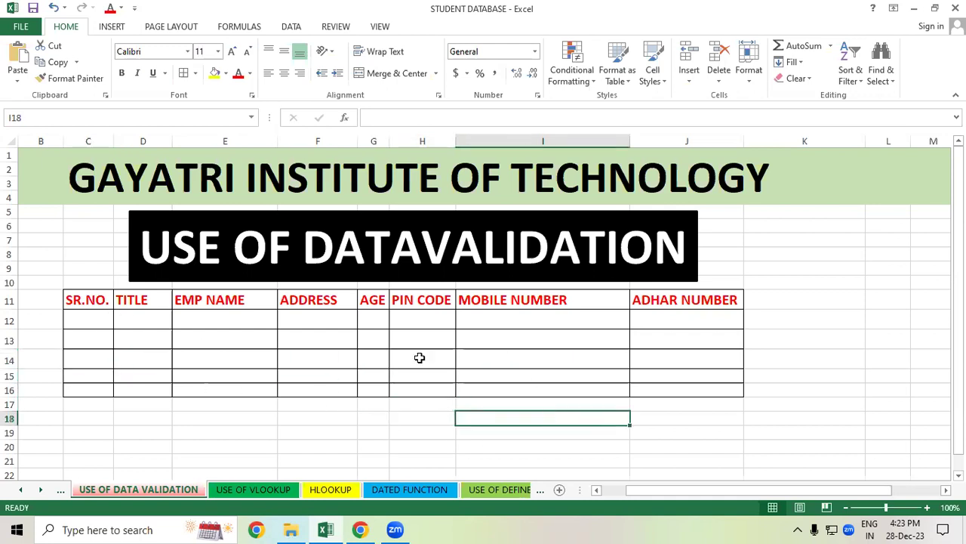
pyautogui.click(367, 358)
pyautogui.click(564, 369)
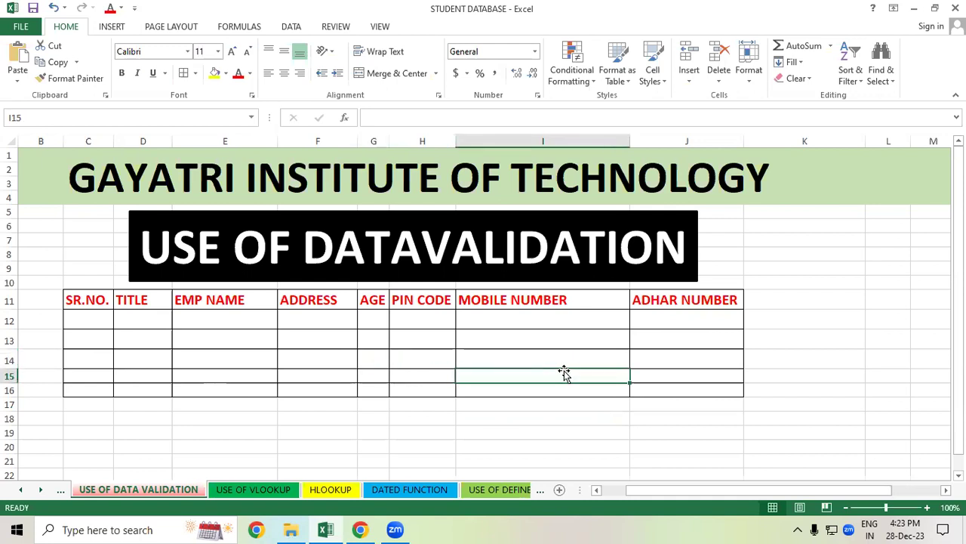
pyautogui.click(812, 359)
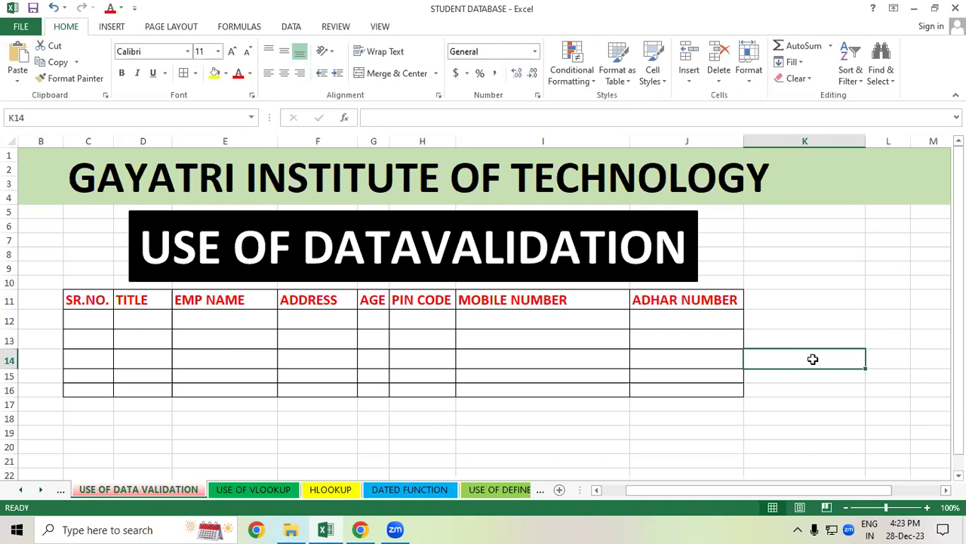
pyautogui.click(476, 415)
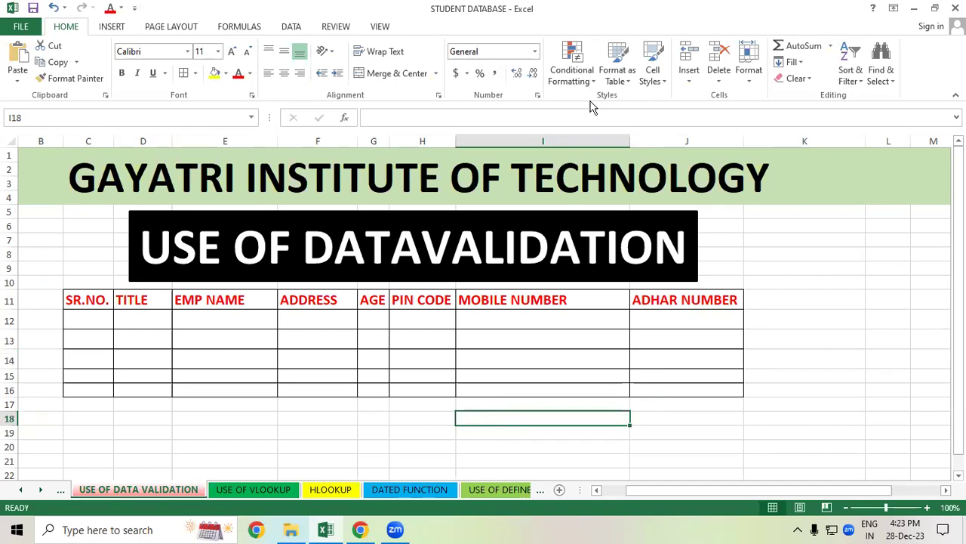
# - Open and dismiss the Conditional Formatting and number format lists, then return to Chrome
pyautogui.click(584, 82)
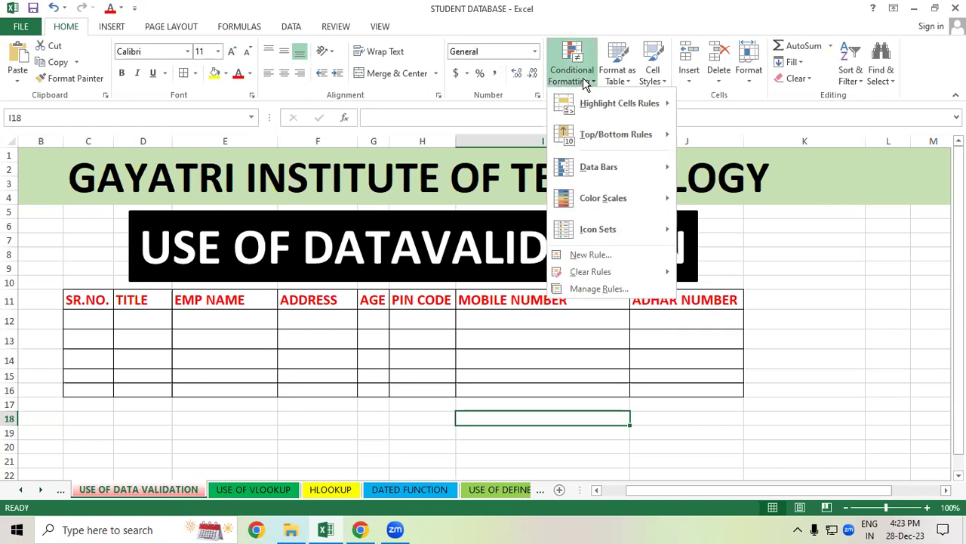
pyautogui.click(250, 378)
pyautogui.click(212, 361)
pyautogui.click(128, 332)
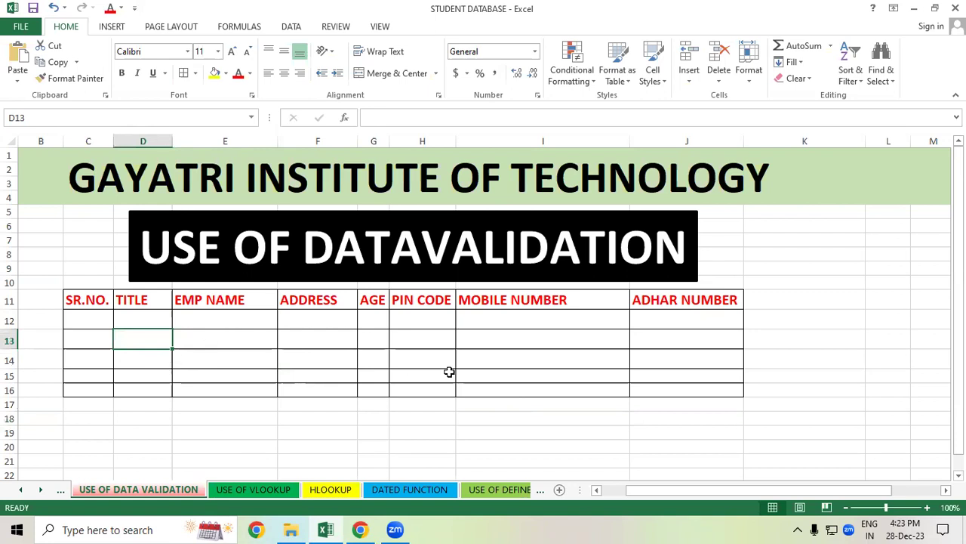
pyautogui.click(496, 375)
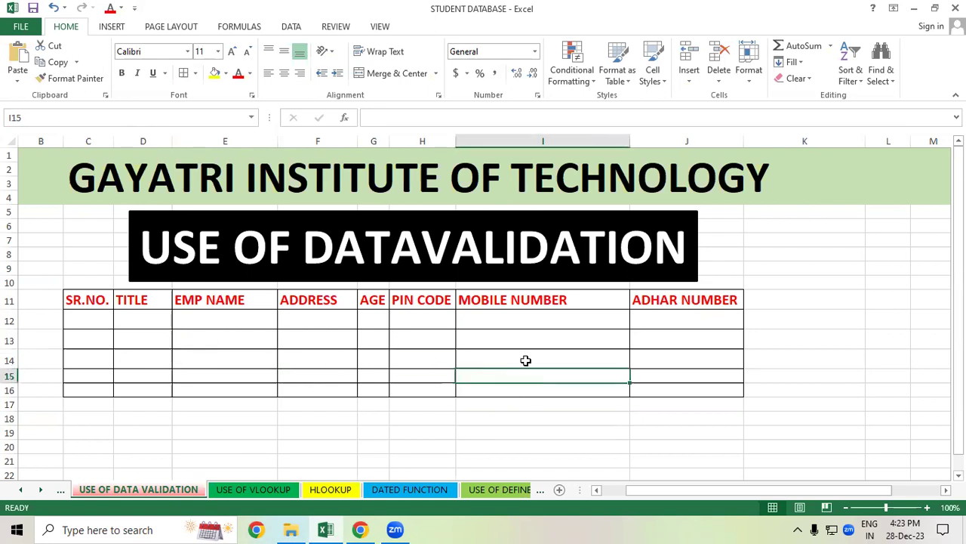
pyautogui.click(534, 51)
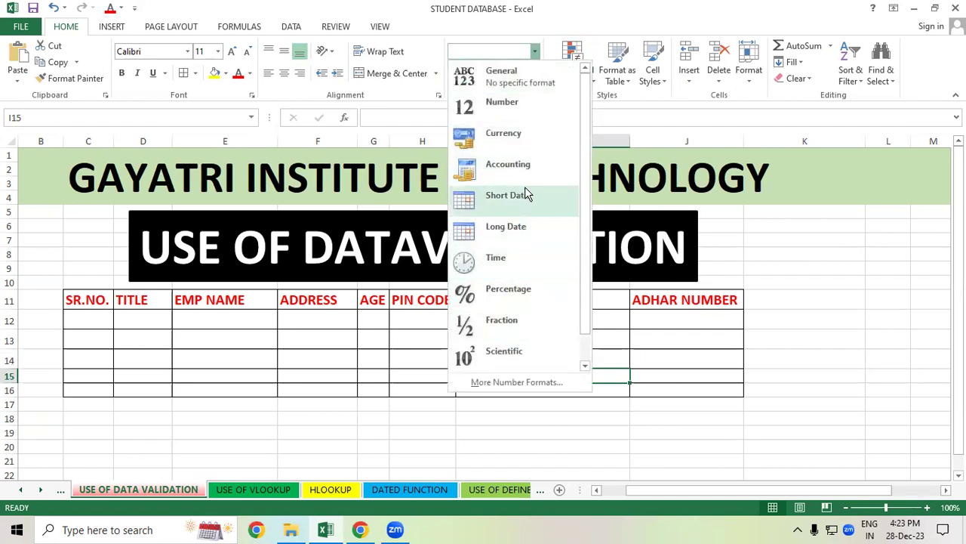
pyautogui.click(852, 287)
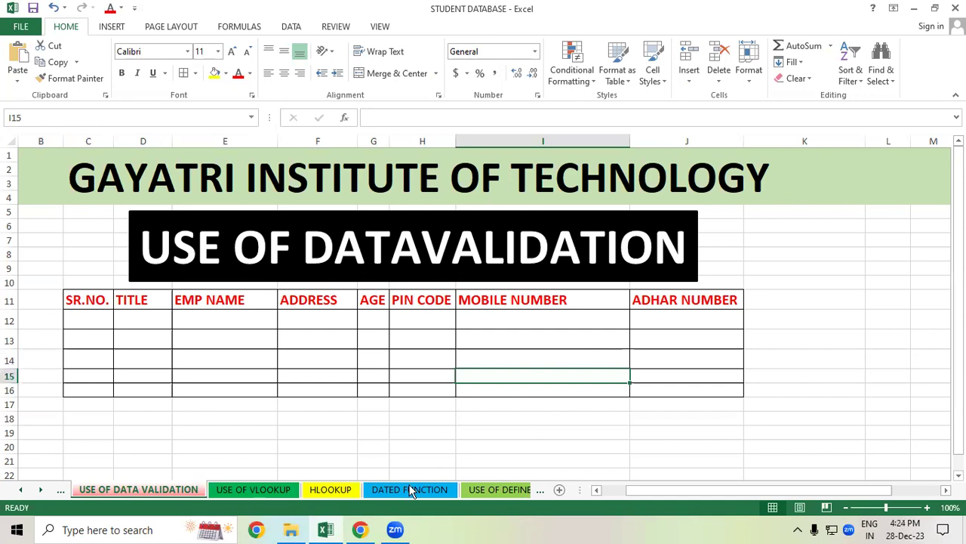
pyautogui.click(372, 531)
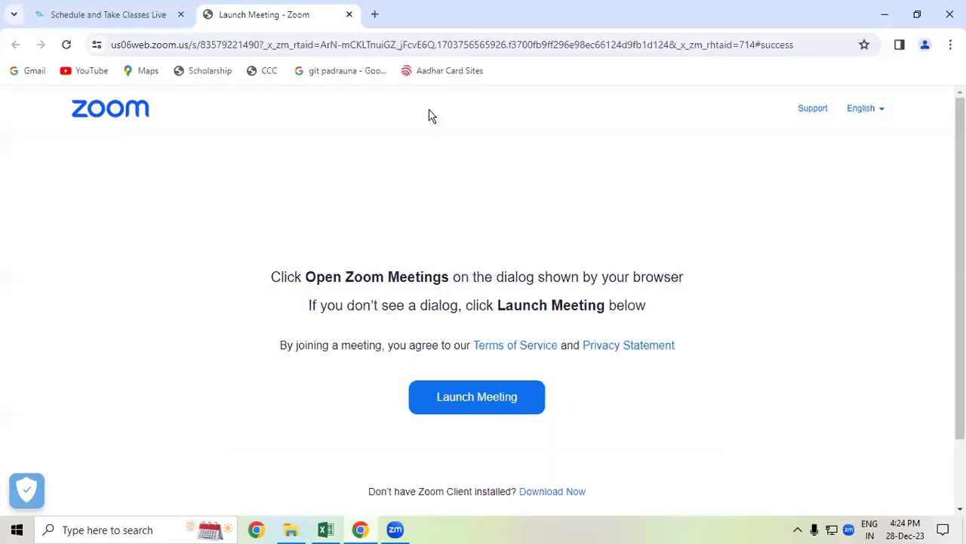
# - Open student.nielit.gov.in in a new tab and close the Important notice popup
pyautogui.click(376, 15)
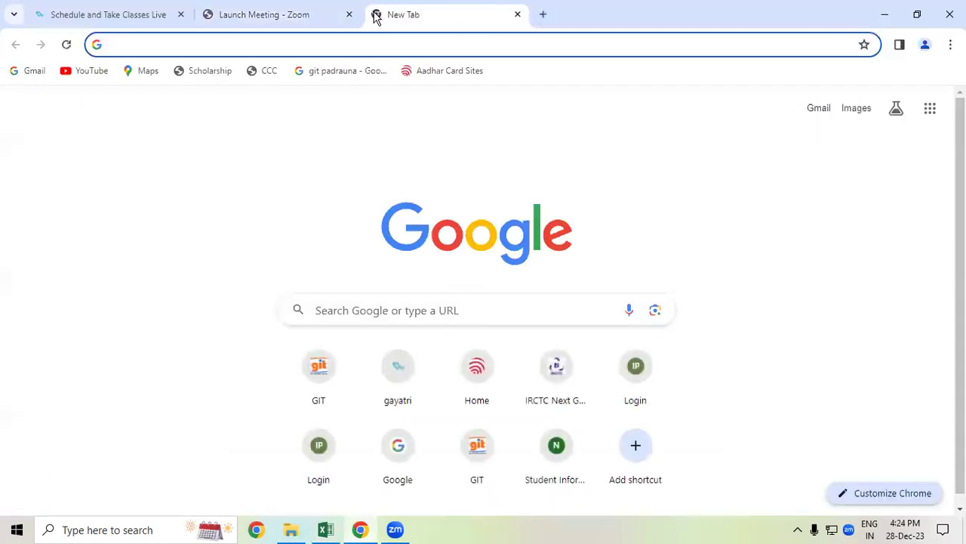
pyautogui.write('stu')
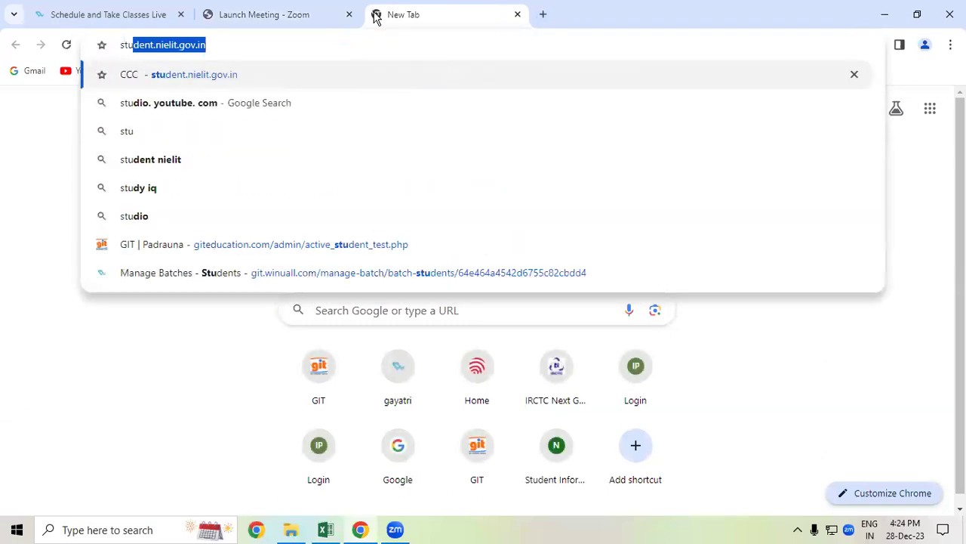
pyautogui.press('Return')
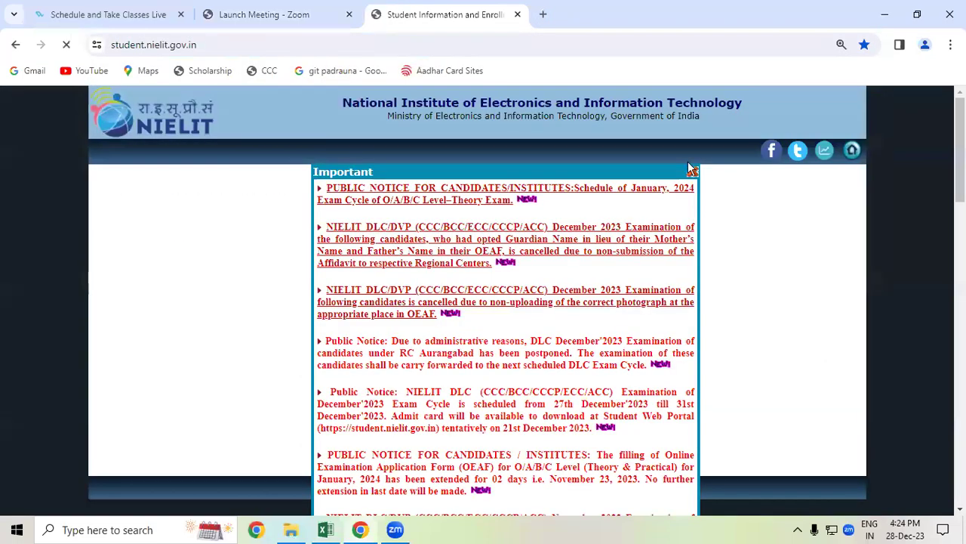
pyautogui.click(692, 173)
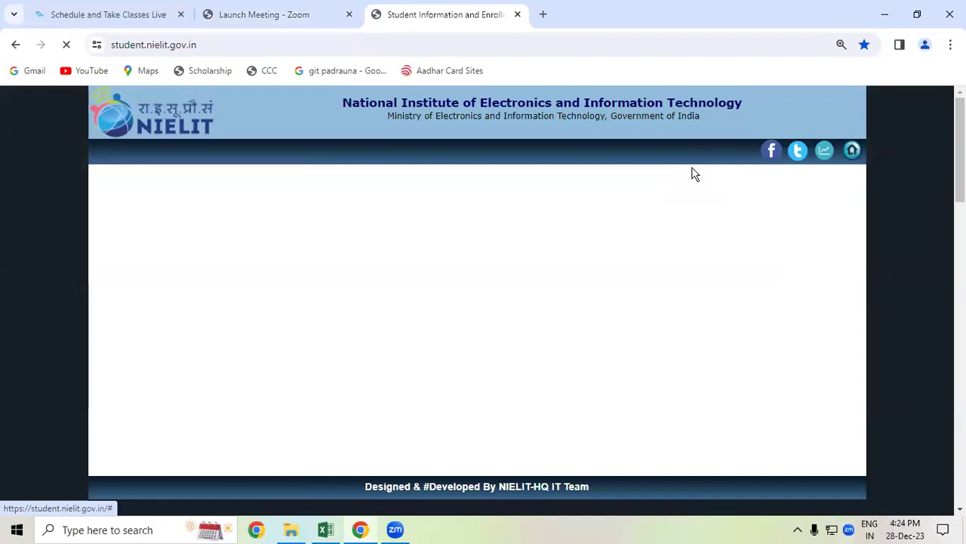
# - Open the Course on Computer Concepts (CCC) online application and accept its declaration
pyautogui.scroll(-1, 799, 391)
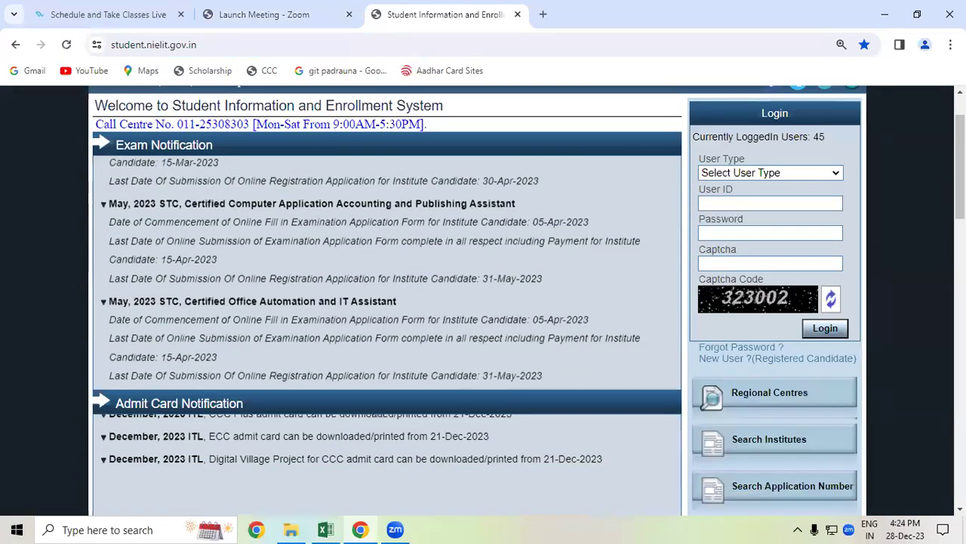
pyautogui.scroll(-2, 799, 391)
pyautogui.scroll(-3, 776, 339)
pyautogui.click(776, 287)
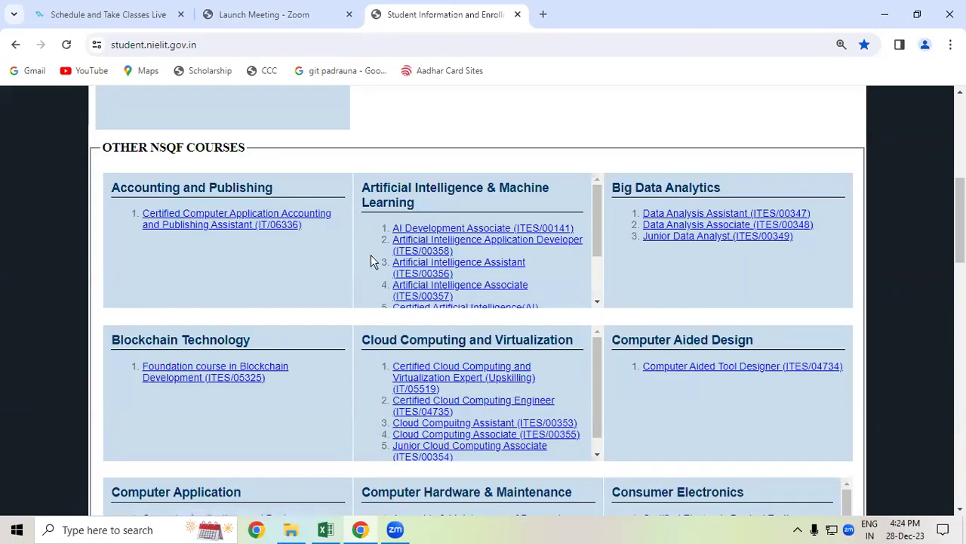
pyautogui.scroll(1, 479, 222)
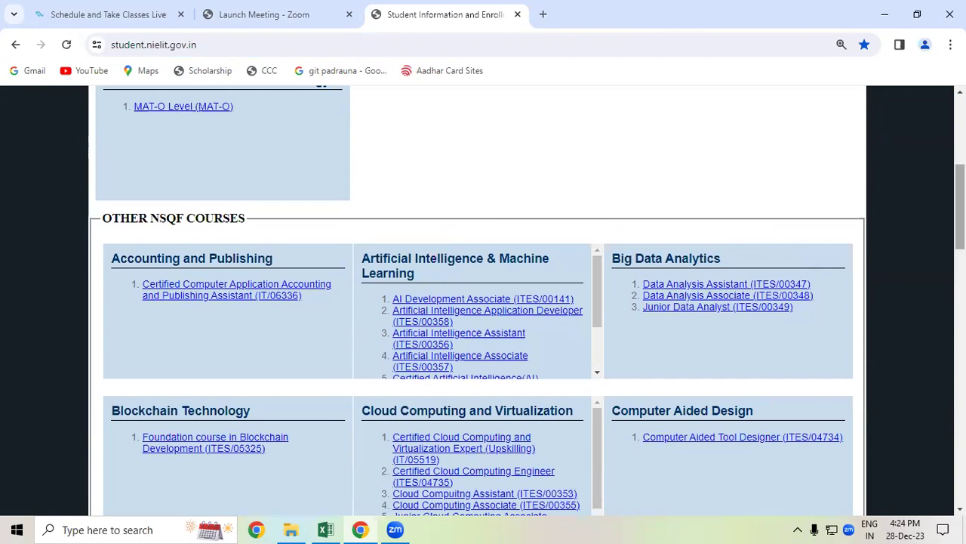
pyautogui.scroll(5, 442, 302)
pyautogui.click(553, 304)
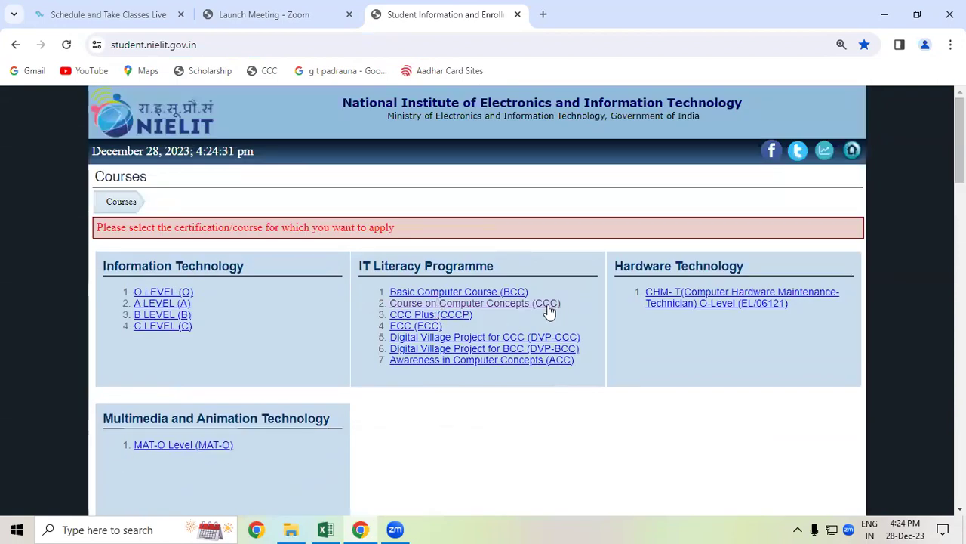
pyautogui.scroll(-4, 483, 302)
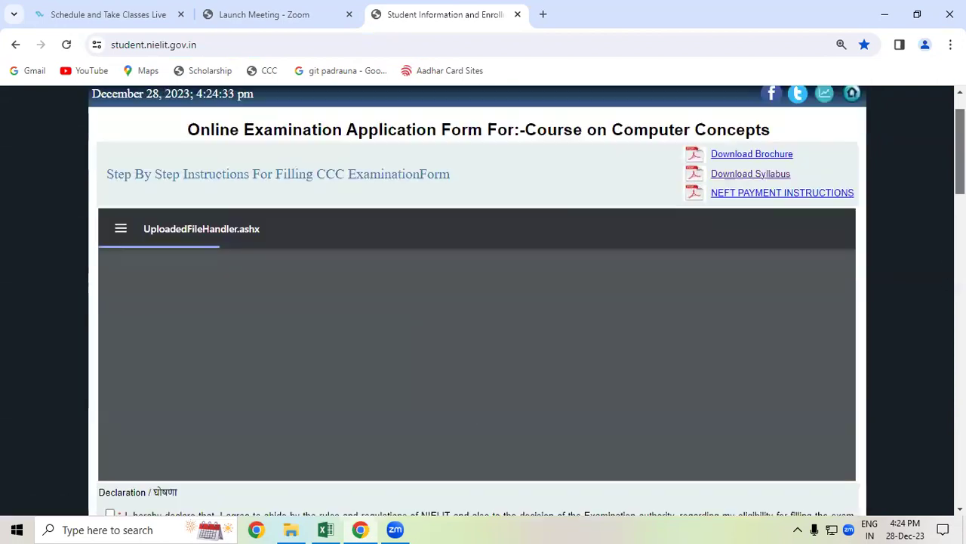
pyautogui.click(110, 245)
# - Proceed to the applicant details form and choose Mr. as the name prefix
pyautogui.click(459, 350)
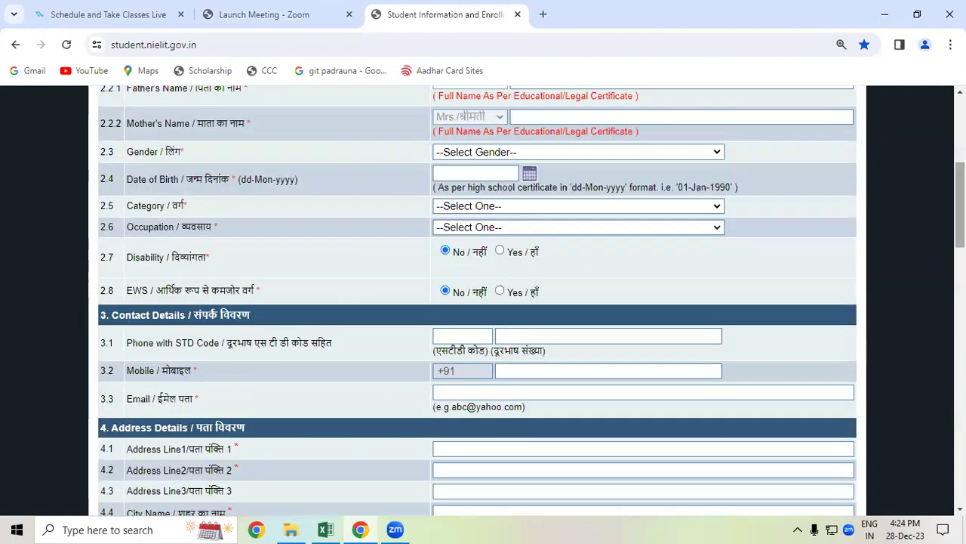
pyautogui.scroll(4, 960, 204)
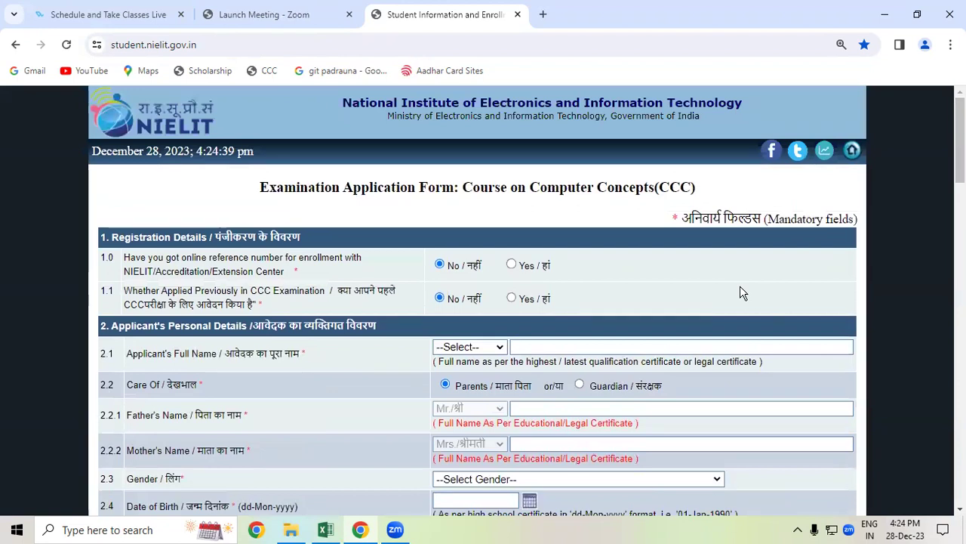
pyautogui.click(496, 351)
pyautogui.click(475, 375)
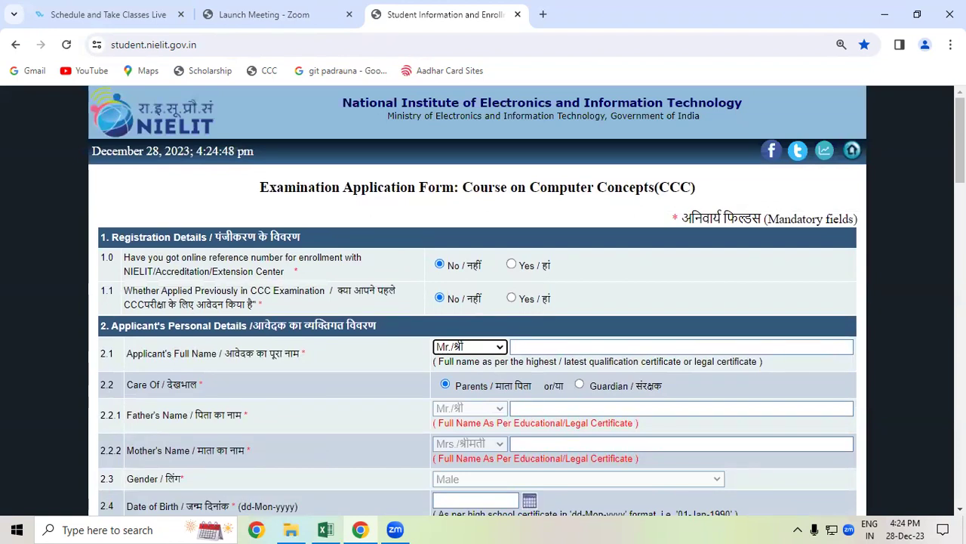
# - Set the State dropdown to Uttar Pradesh
pyautogui.scroll(-5, 496, 361)
pyautogui.scroll(-3, 759, 297)
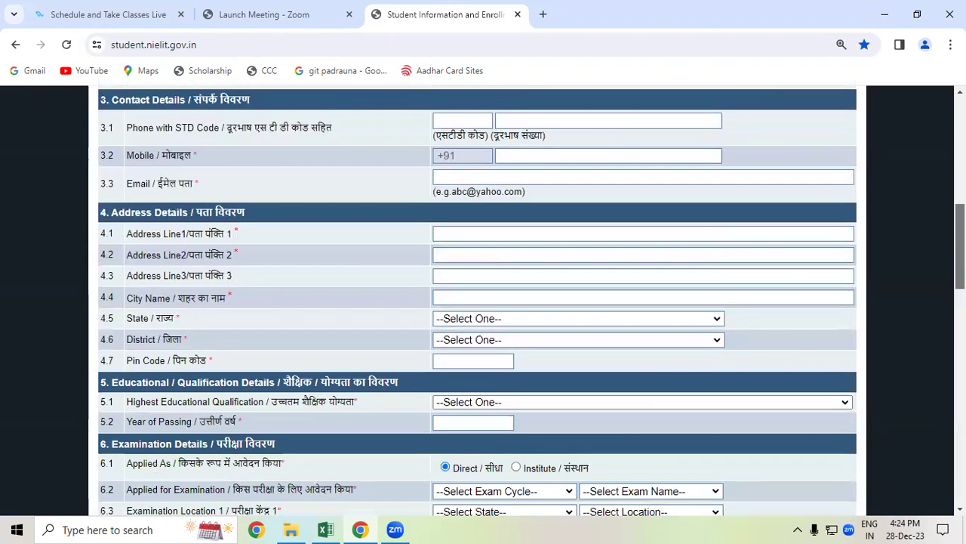
pyautogui.scroll(-1, 760, 298)
pyautogui.click(693, 260)
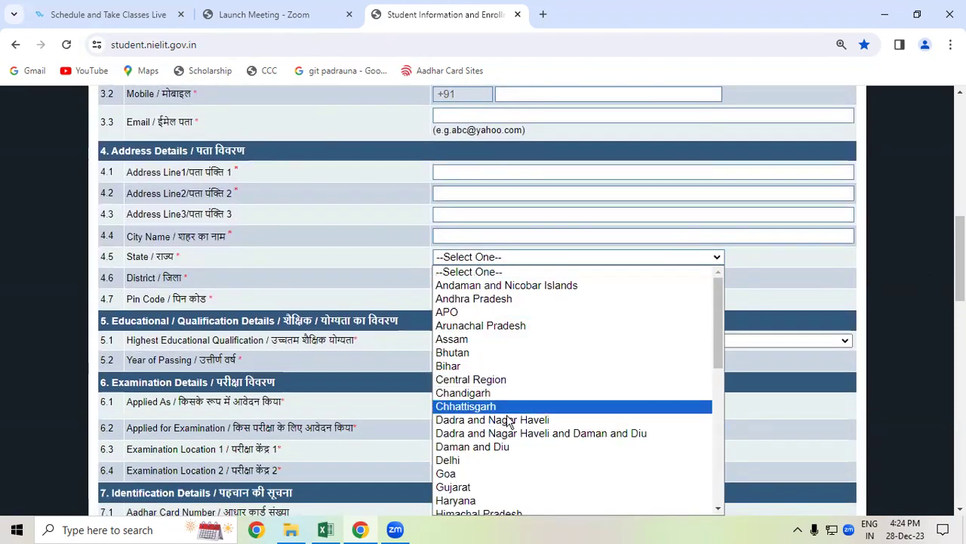
pyautogui.press('k')
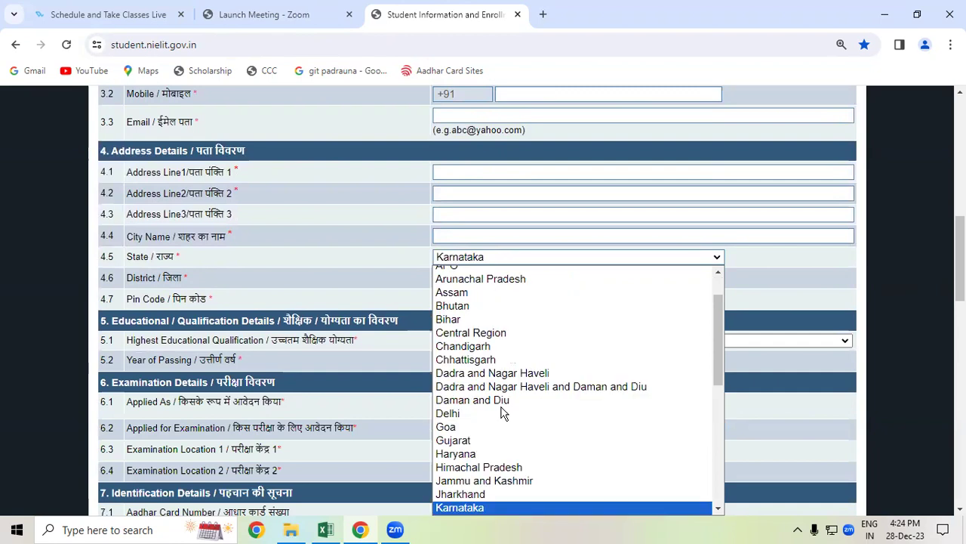
pyautogui.click(626, 229)
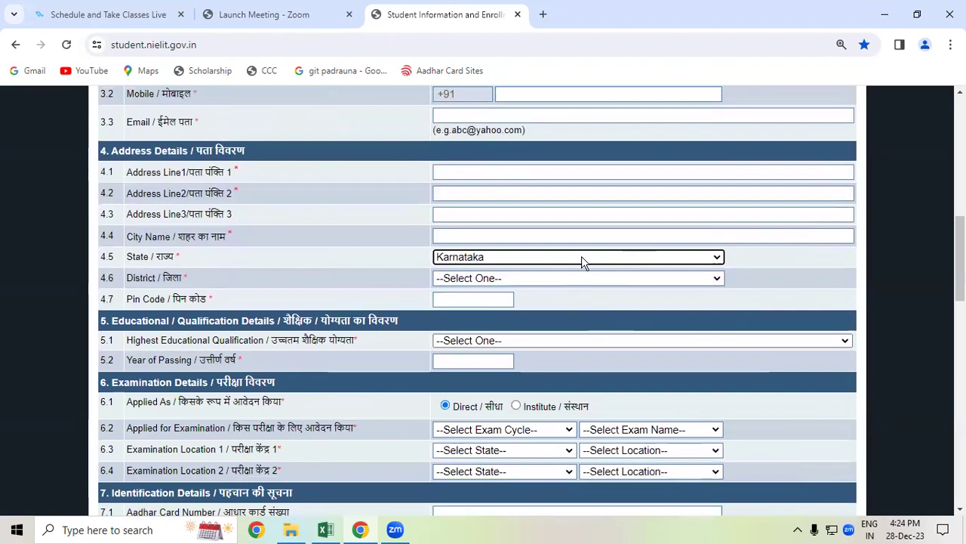
pyautogui.click(581, 256)
pyautogui.scroll(-2, 604, 447)
pyautogui.scroll(-2, 606, 450)
pyautogui.scroll(-1, 605, 446)
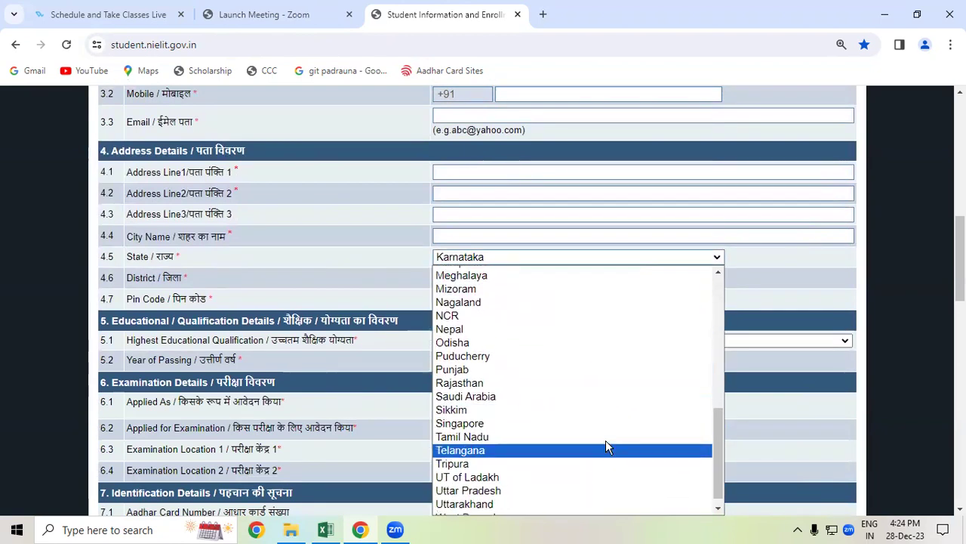
pyautogui.scroll(4, 604, 362)
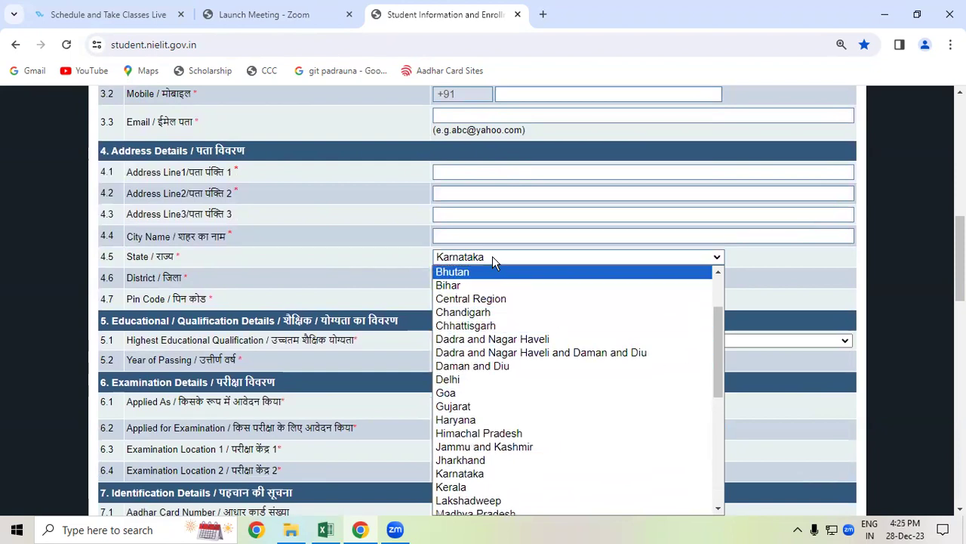
pyautogui.press('u')
pyautogui.press('u')
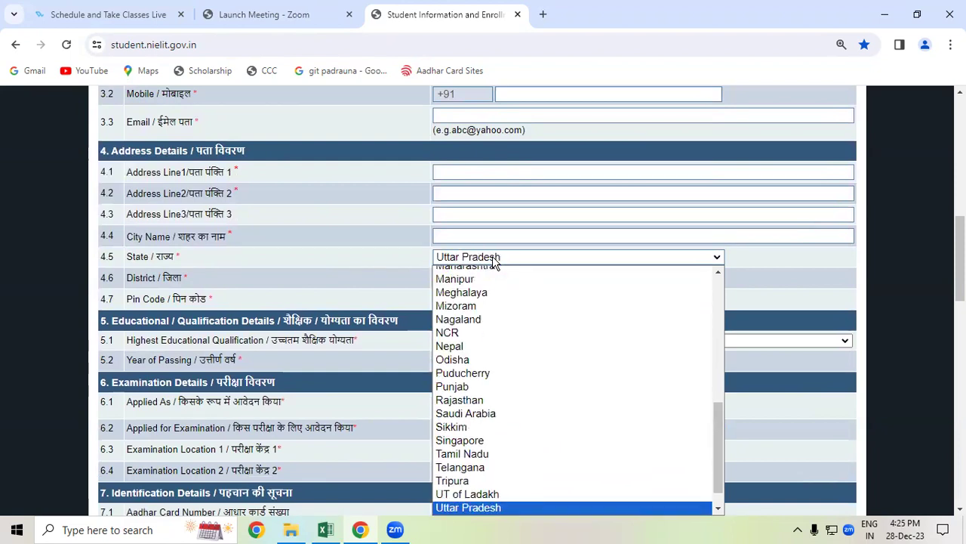
pyautogui.press('Return')
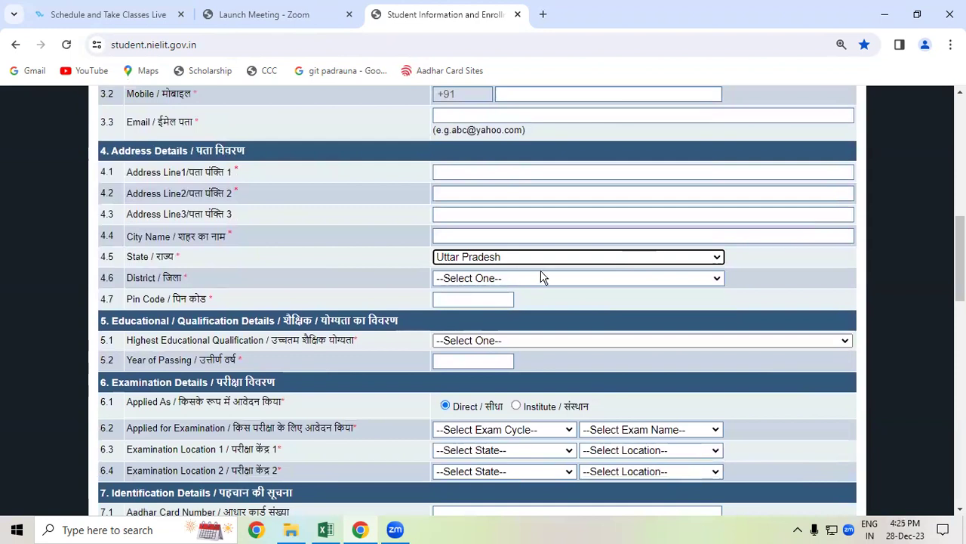
# - Choose Kushinagar as the District and switch back to the Excel workbook
pyautogui.click(535, 277)
pyautogui.press('k')
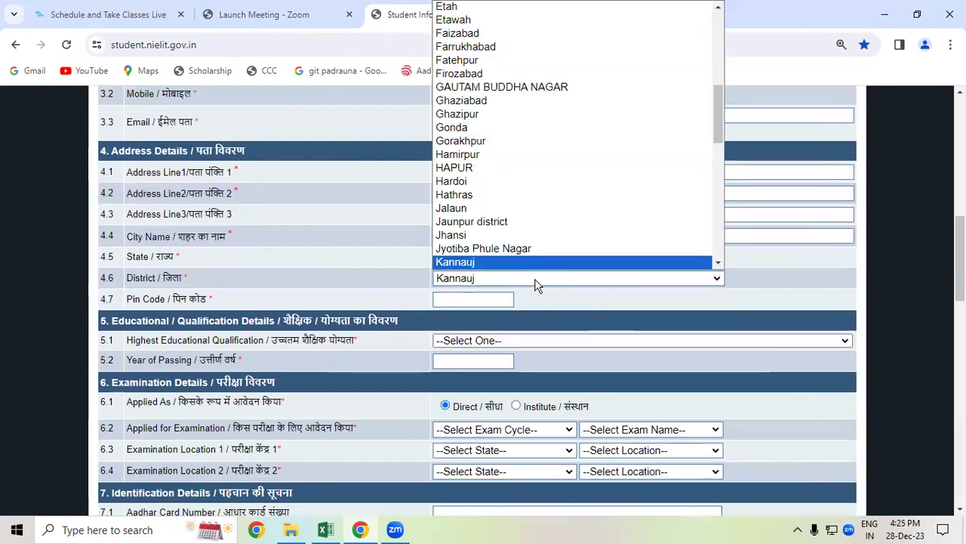
pyautogui.press('u')
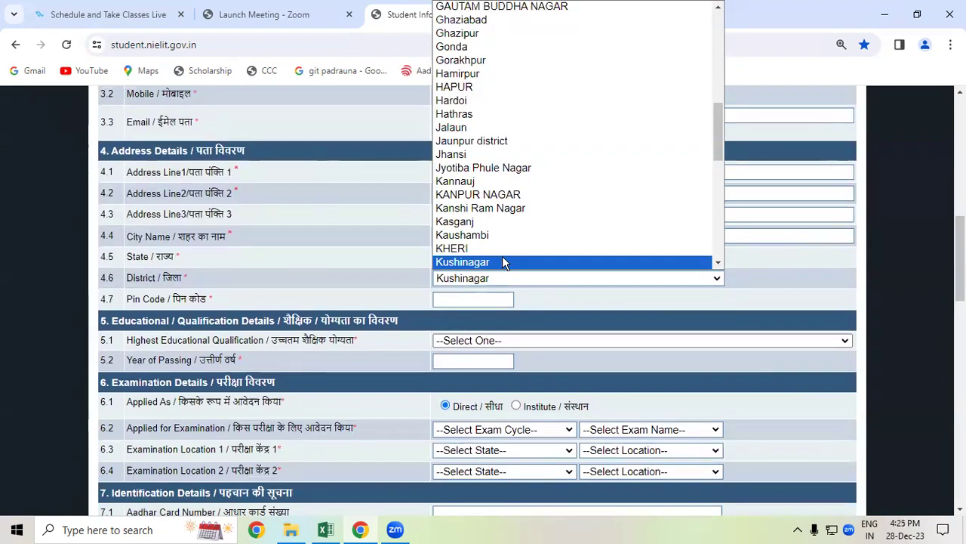
pyautogui.click(502, 259)
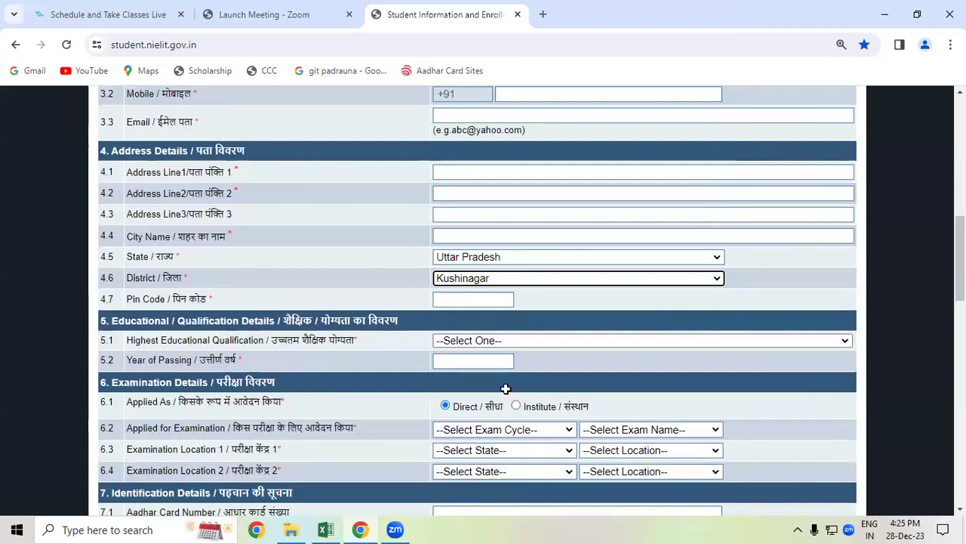
pyautogui.hotkey('alt', 'Tab')
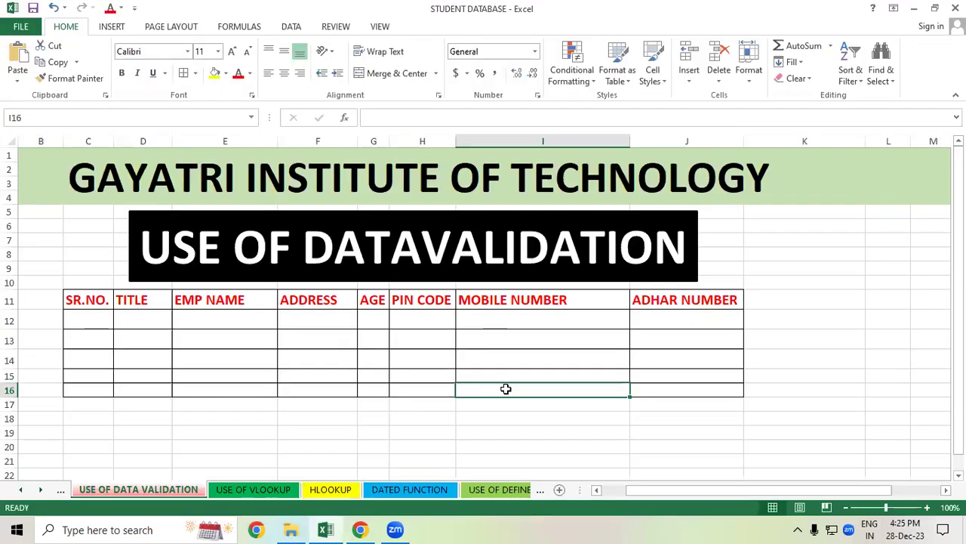
pyautogui.click(316, 409)
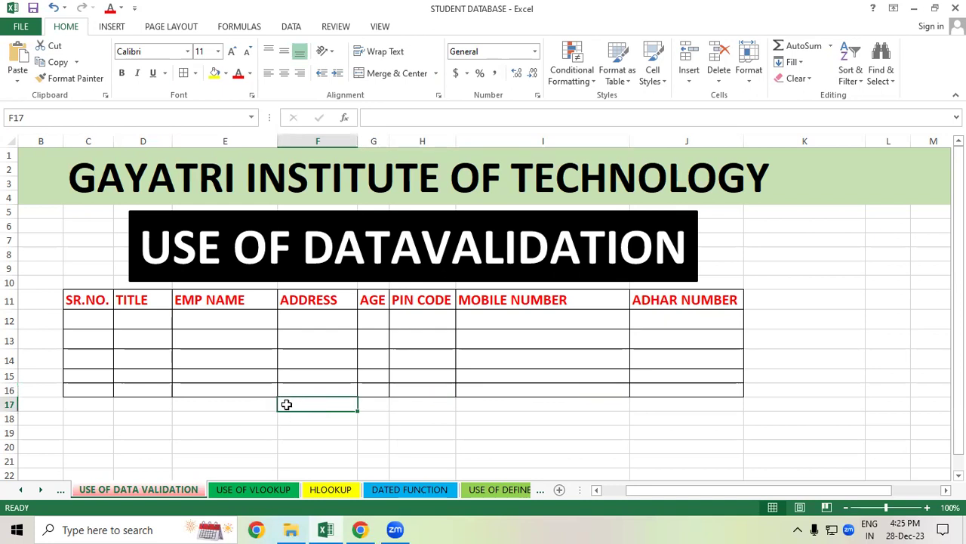
pyautogui.click(161, 433)
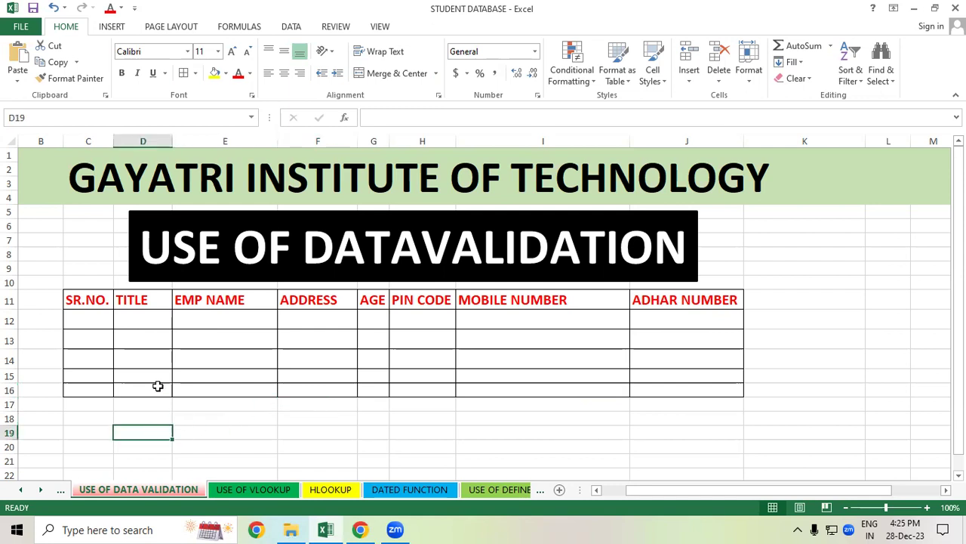
pyautogui.click(88, 321)
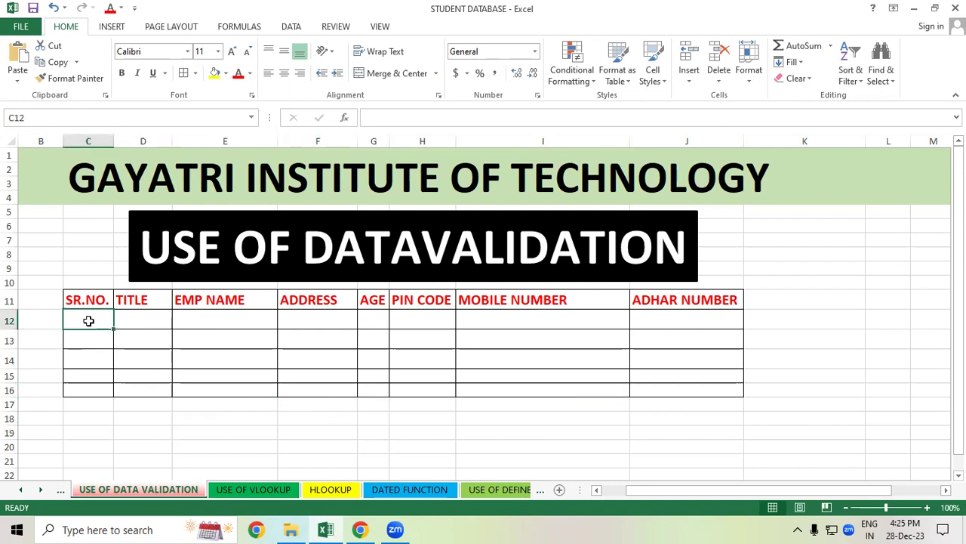
# - Enter serial numbers 1 and 2 in C12 and C13
pyautogui.write('1')
pyautogui.click(96, 340)
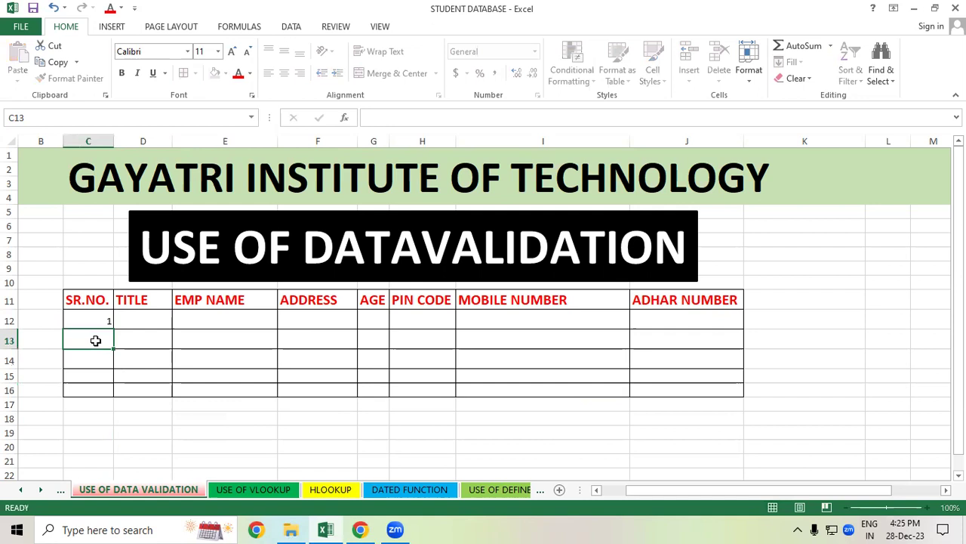
pyautogui.write('2')
pyautogui.click(159, 341)
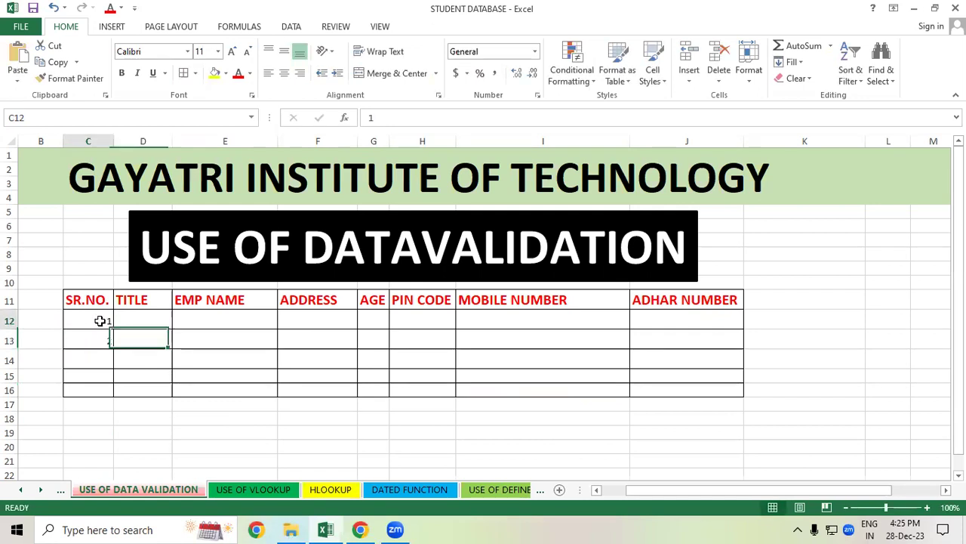
pyautogui.click(99, 319)
pyautogui.click(101, 78)
pyautogui.doubleClick(94, 82)
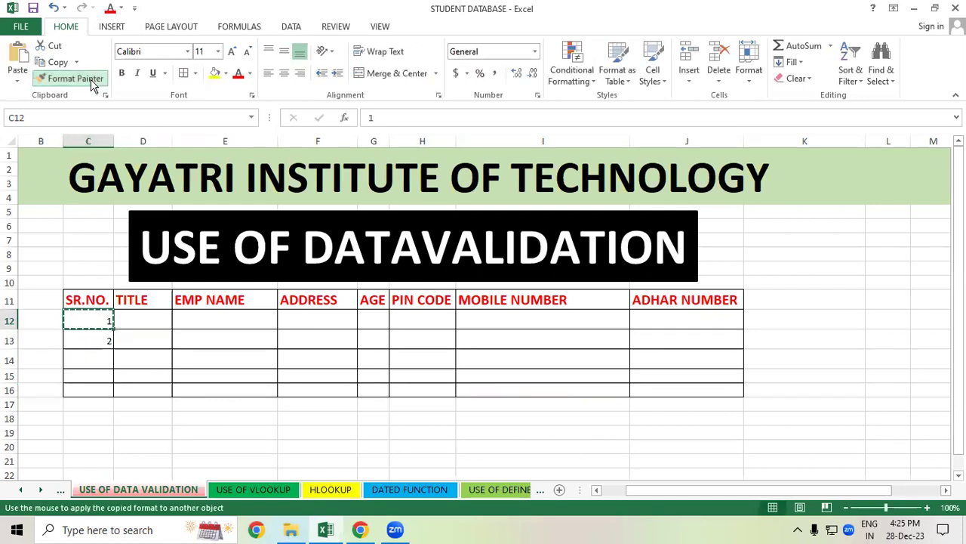
pyautogui.click(205, 440)
# - Increase the font size of C12 to 20
pyautogui.click(86, 317)
pyautogui.click(232, 51)
pyautogui.click(232, 52)
pyautogui.click(232, 51)
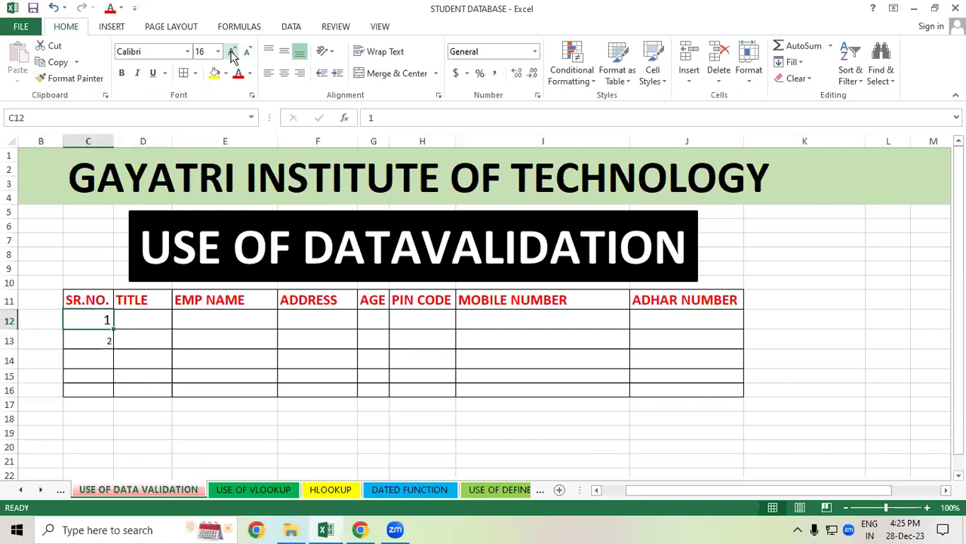
pyautogui.click(232, 52)
pyautogui.click(232, 52)
pyautogui.click(172, 436)
pyautogui.click(101, 326)
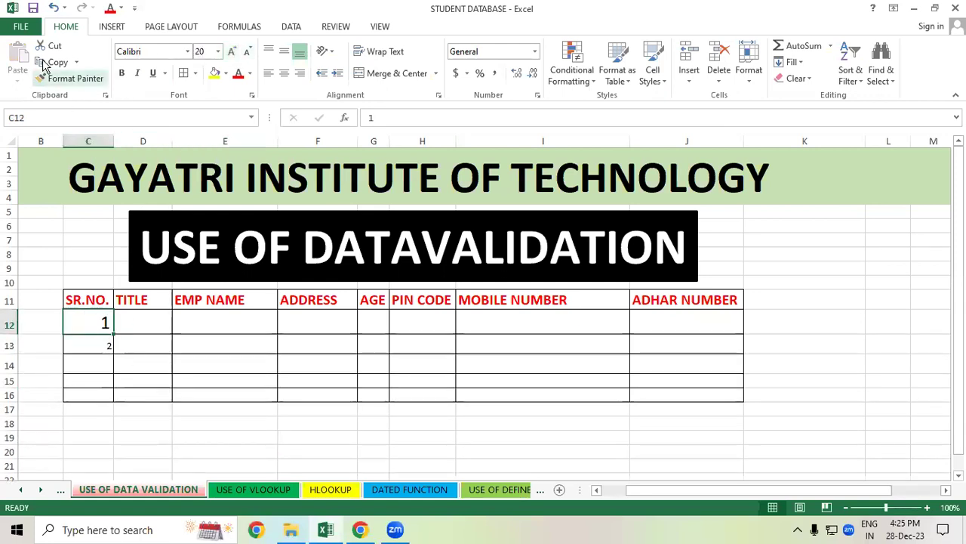
# - Paint C12's size-20 formatting across the table rows C12:J16
pyautogui.click(73, 78)
pyautogui.moveTo(104, 321); pyautogui.dragTo(683, 394)
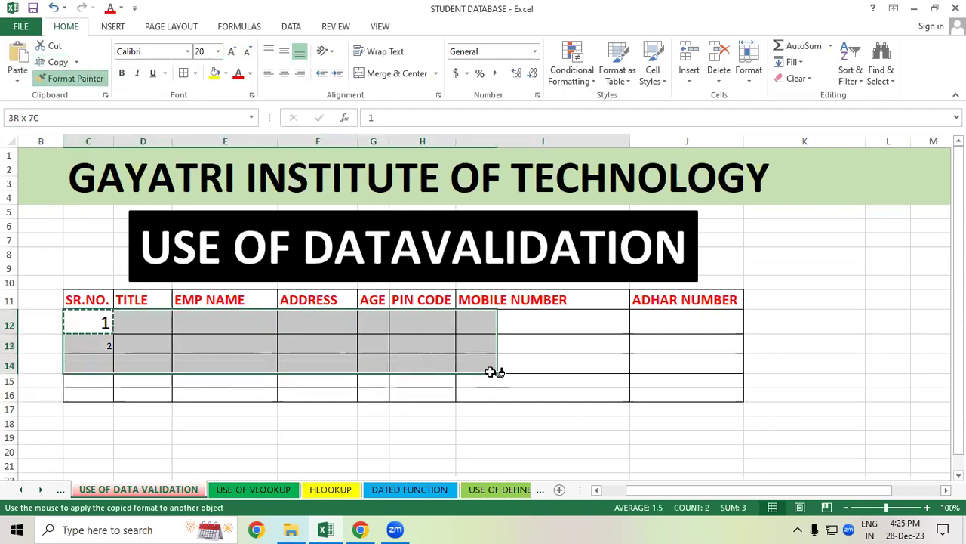
pyautogui.click(843, 384)
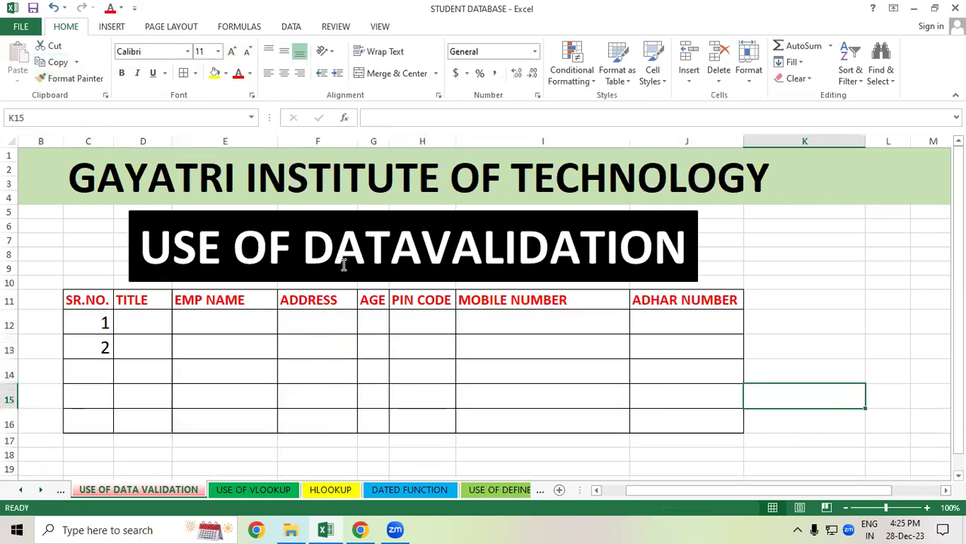
# - Fill the serial numbers down to 5 in C16
pyautogui.moveTo(96, 324); pyautogui.dragTo(106, 349)
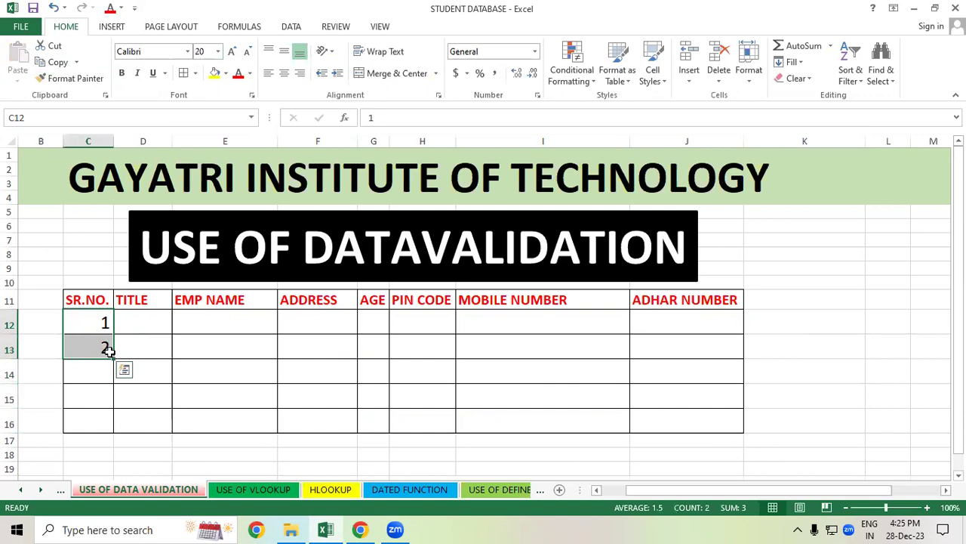
pyautogui.moveTo(112, 358); pyautogui.dragTo(113, 435)
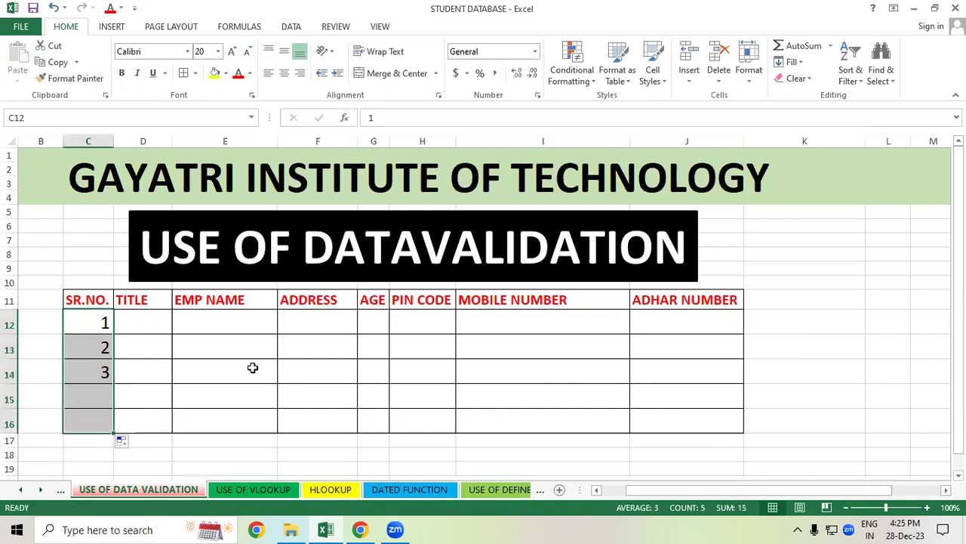
pyautogui.click(286, 345)
pyautogui.click(259, 318)
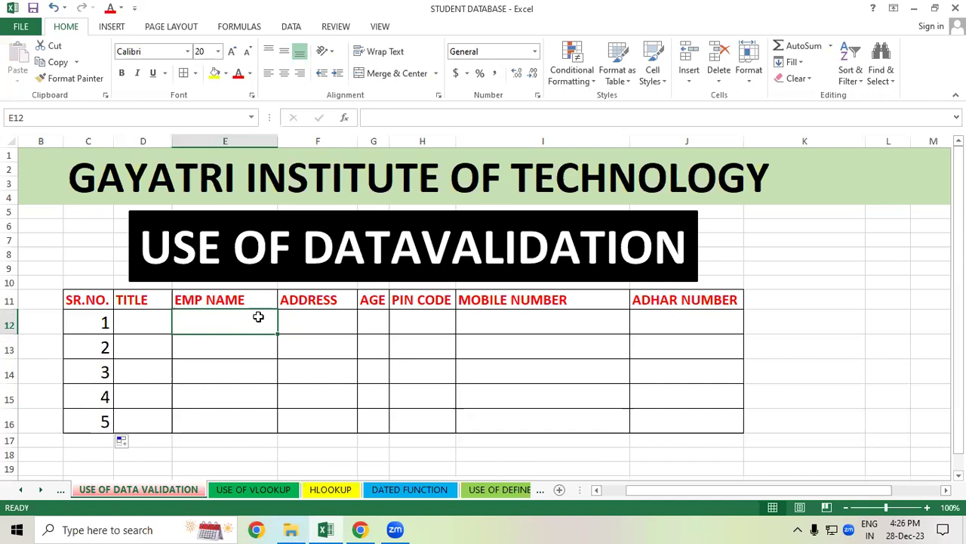
pyautogui.click(208, 354)
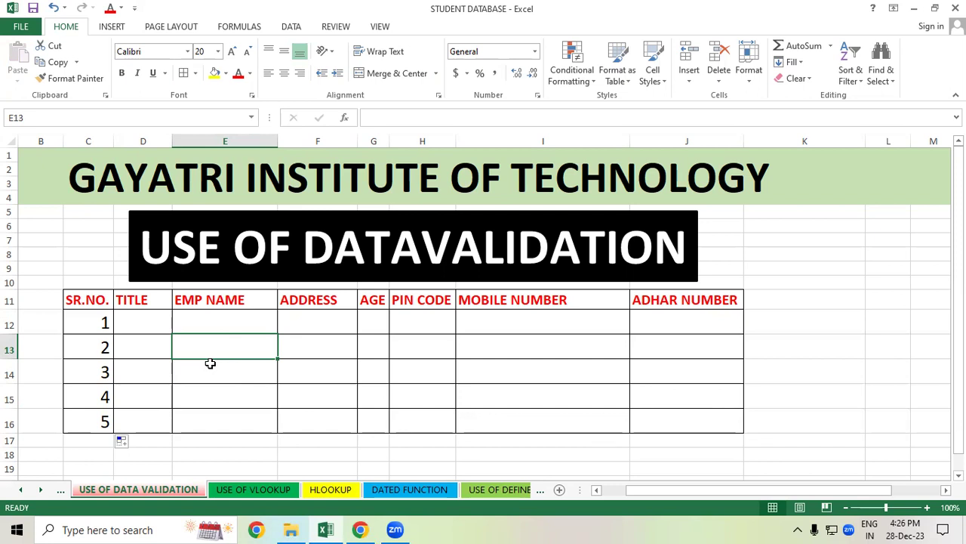
# - Enter RAJESH, KIRAN, NEERAJ, KAJAL and MANTU in E12 through E16
pyautogui.click(830, 324)
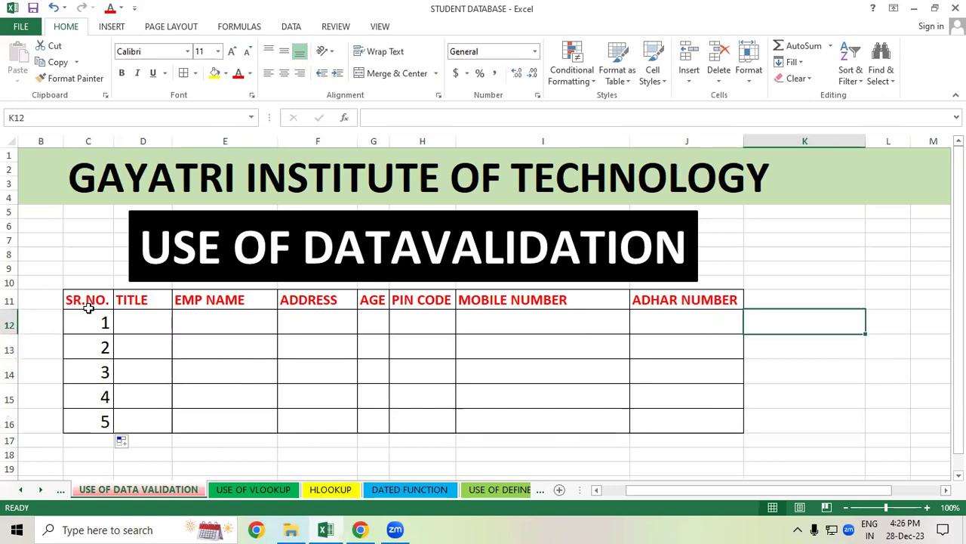
pyautogui.click(218, 318)
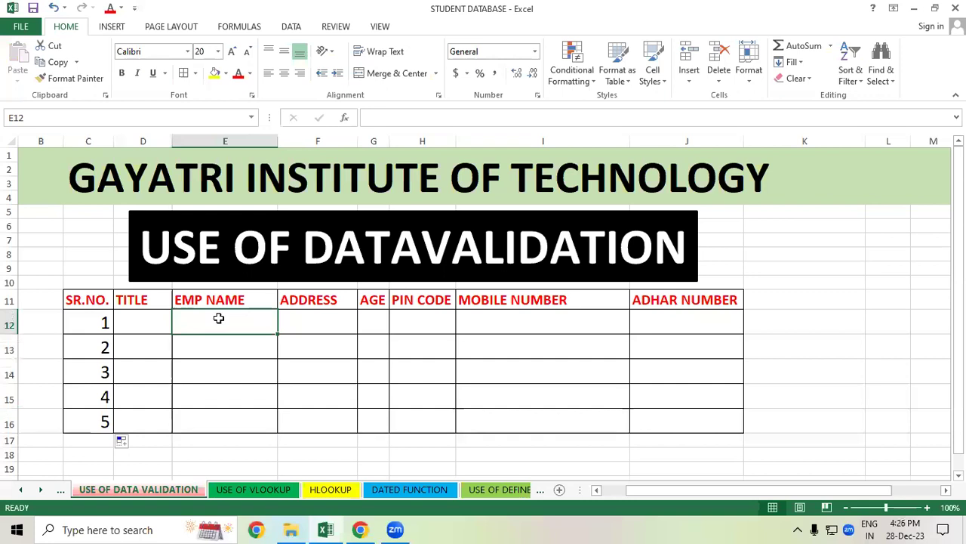
pyautogui.write('r')
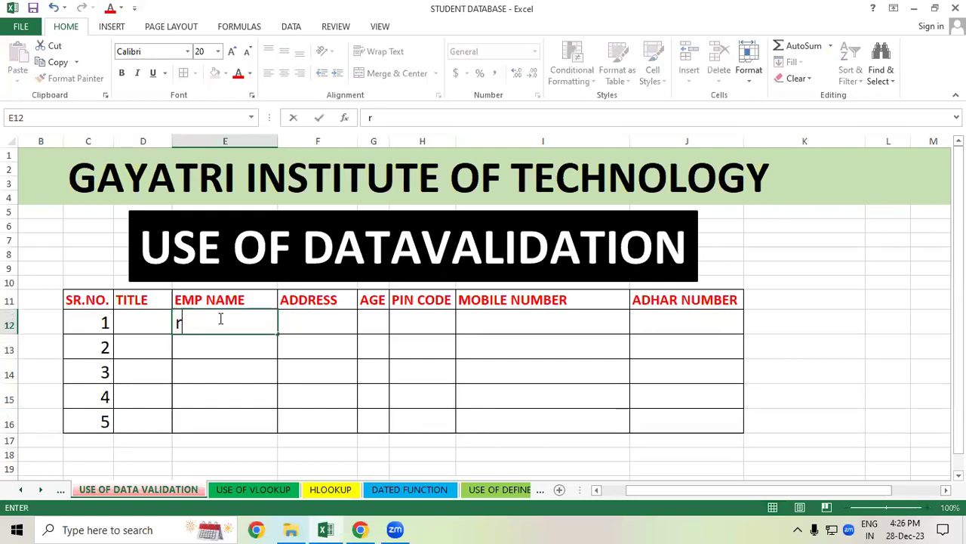
pyautogui.write('ajesh')
pyautogui.press('BackSpace')
pyautogui.press('BackSpace')
pyautogui.press('BackSpace')
pyautogui.press('BackSpace')
pyautogui.press('BackSpace')
pyautogui.press('BackSpace')
pyautogui.write('RAJESH')
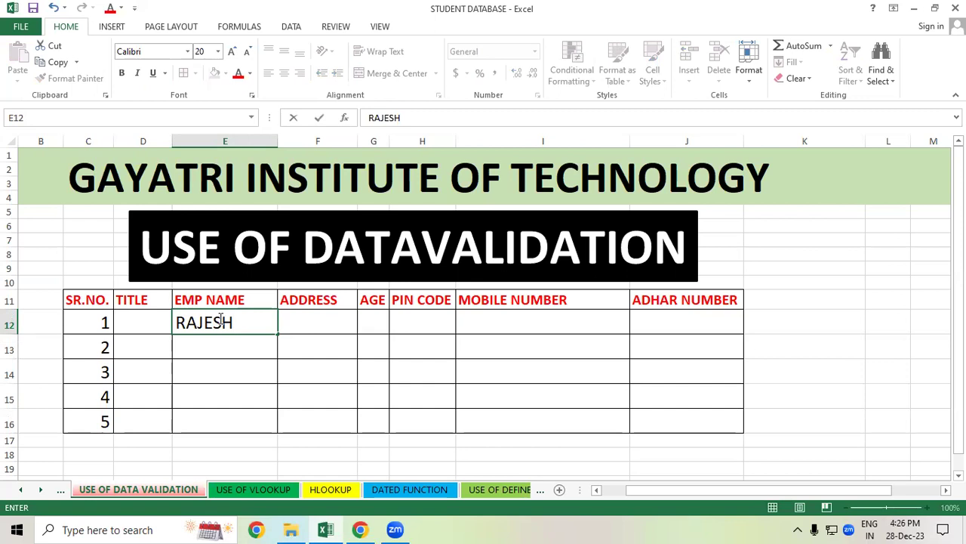
pyautogui.press('Return')
pyautogui.write('KIRAN')
pyautogui.press('Return')
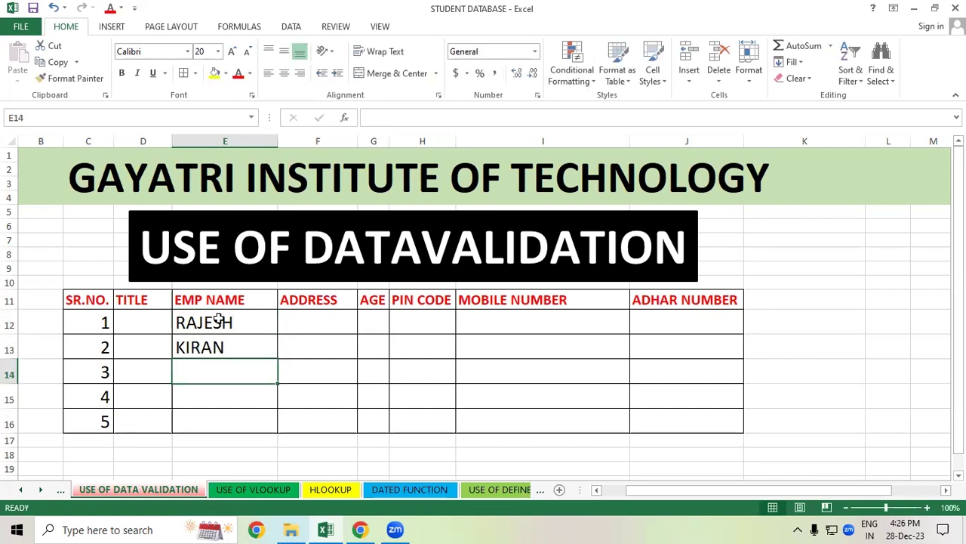
pyautogui.write('NEERAJ')
pyautogui.press('Return')
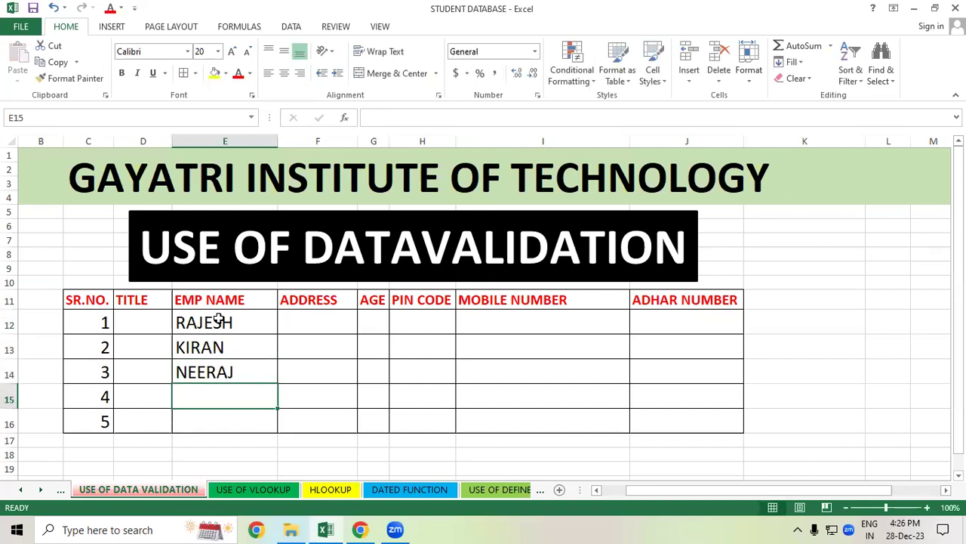
pyautogui.write('KAJAL')
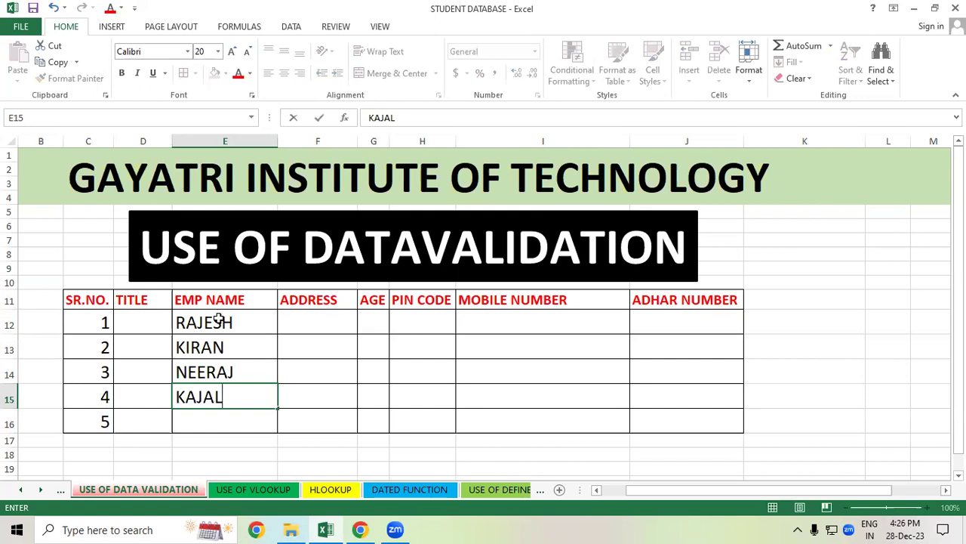
pyautogui.press('Return')
pyautogui.write('MANTU')
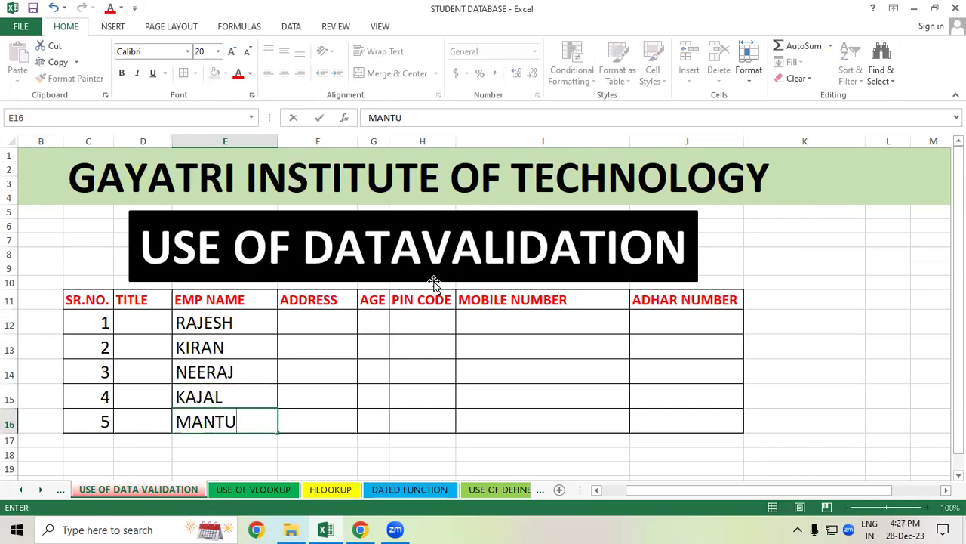
pyautogui.click(543, 377)
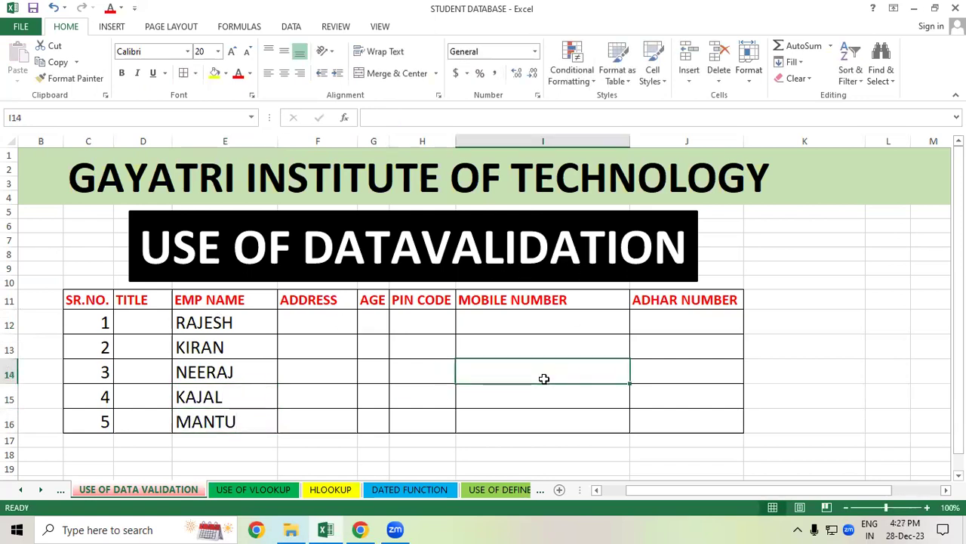
pyautogui.click(149, 327)
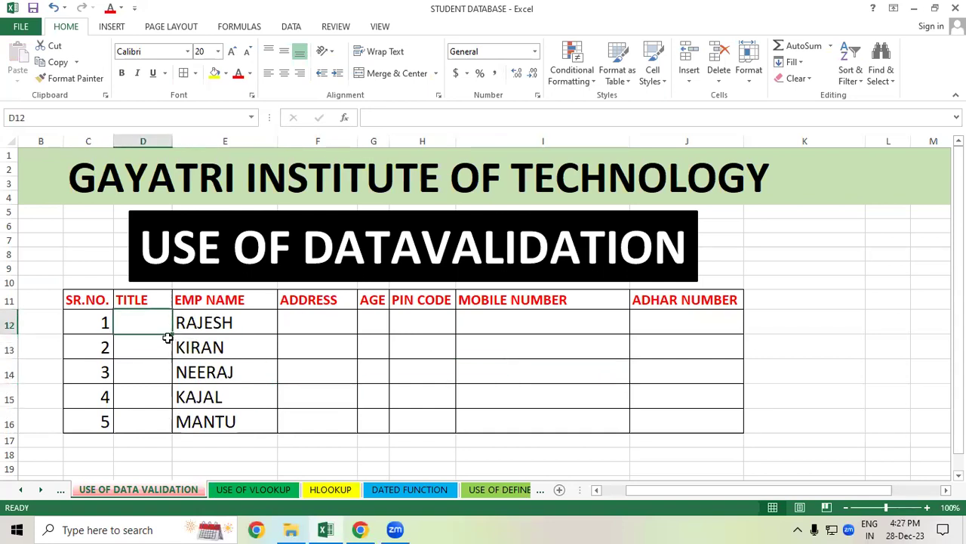
# - Autofit columns C through J to their contents
pyautogui.click(344, 347)
pyautogui.click(658, 350)
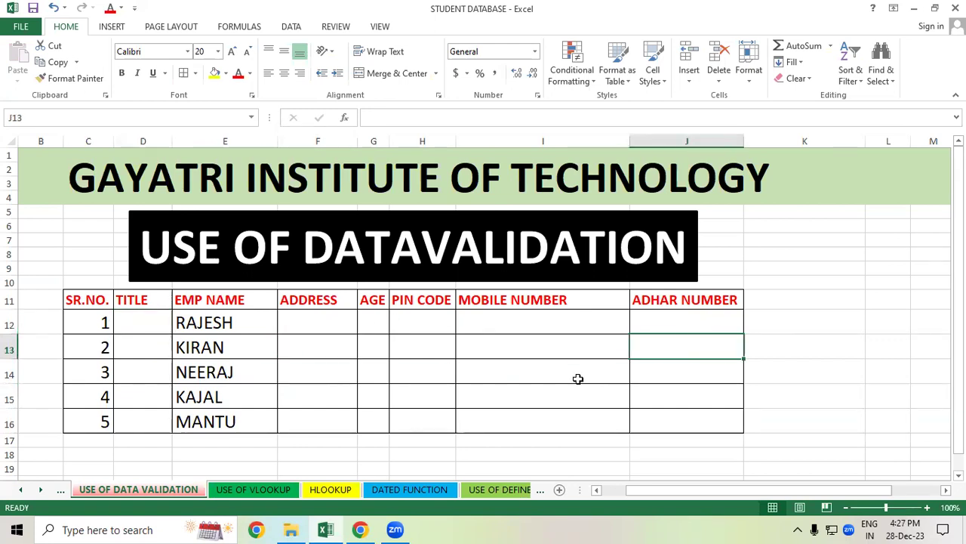
pyautogui.moveTo(83, 142); pyautogui.dragTo(746, 137)
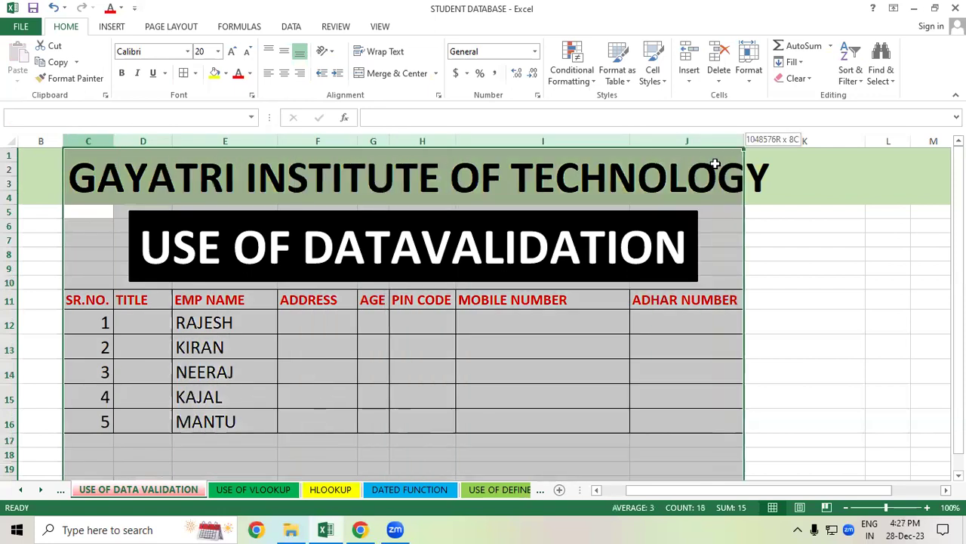
pyautogui.doubleClick(745, 142)
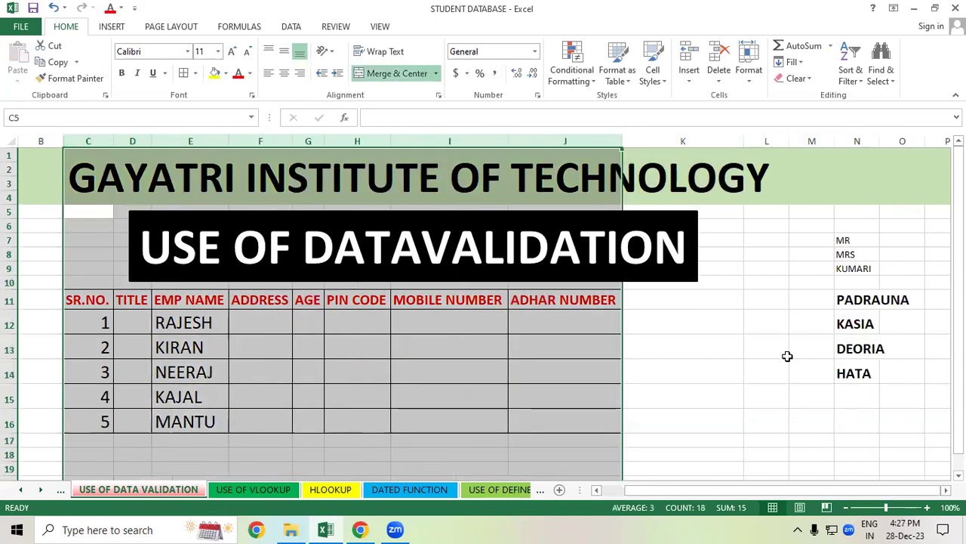
pyautogui.click(785, 353)
# - Clear All on N7:O16, then select the TITLE cells D12:D16
pyautogui.moveTo(853, 241); pyautogui.dragTo(903, 427)
pyautogui.click(798, 79)
pyautogui.click(808, 97)
pyautogui.click(800, 323)
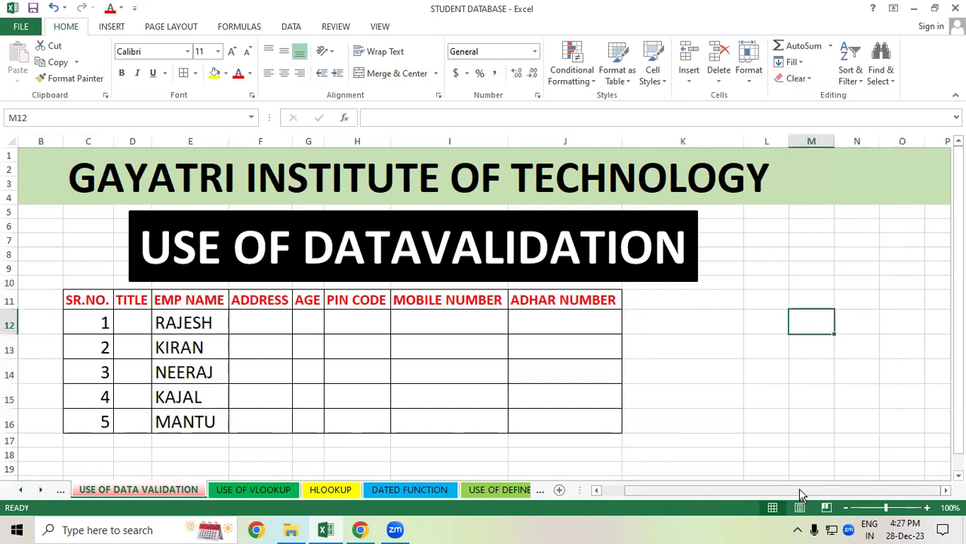
pyautogui.moveTo(802, 492); pyautogui.dragTo(725, 498)
pyautogui.click(744, 414)
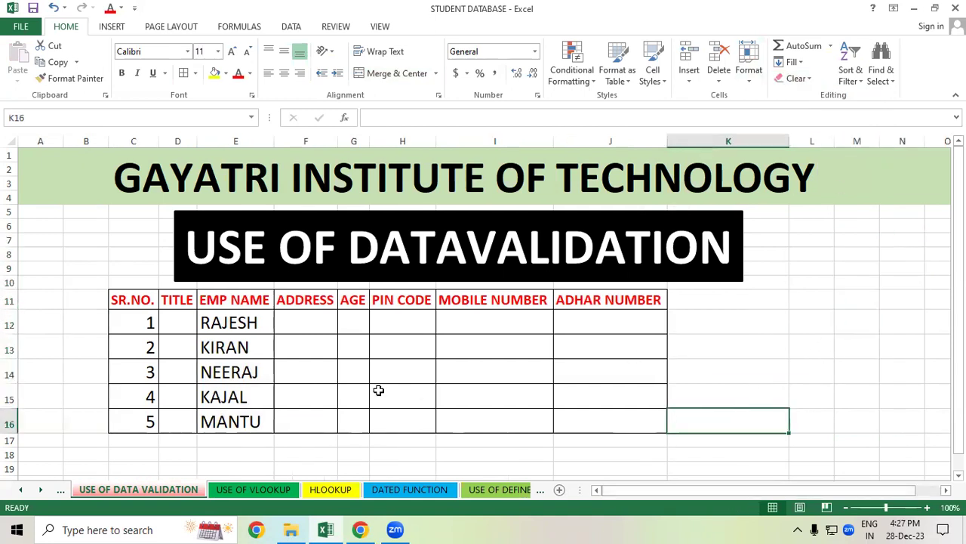
pyautogui.click(172, 325)
pyautogui.moveTo(173, 324); pyautogui.dragTo(176, 421)
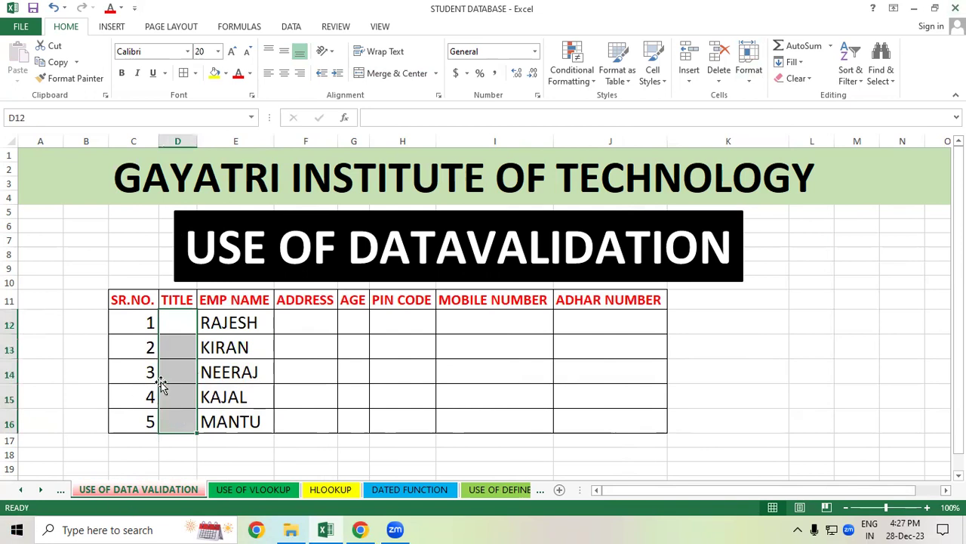
# - Give D12:D16 a List validation with source MR,MRS,KM
pyautogui.click(293, 28)
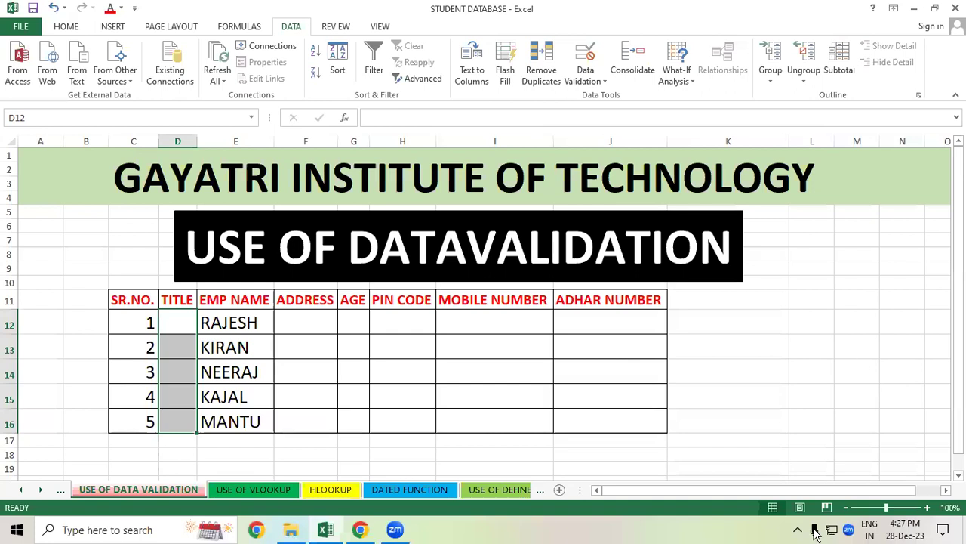
pyautogui.click(594, 83)
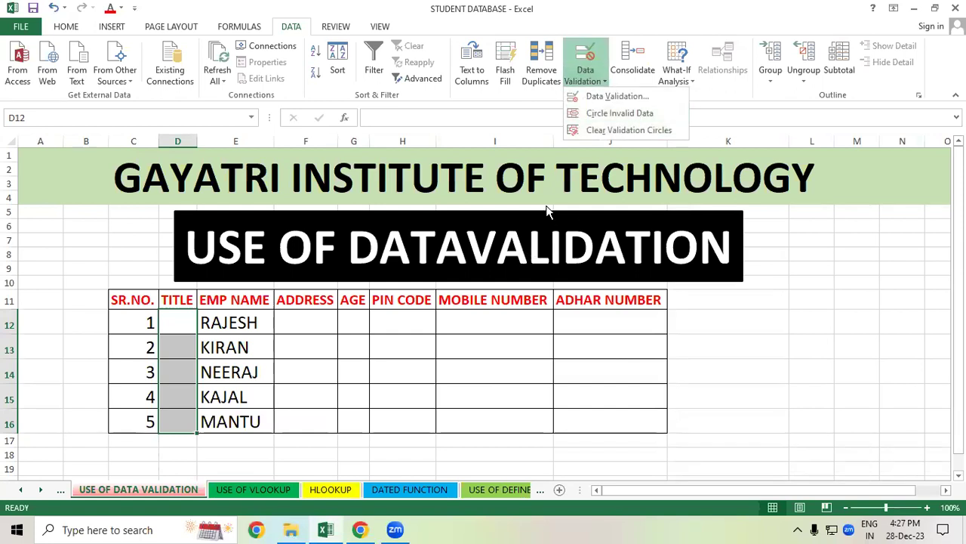
pyautogui.click(617, 95)
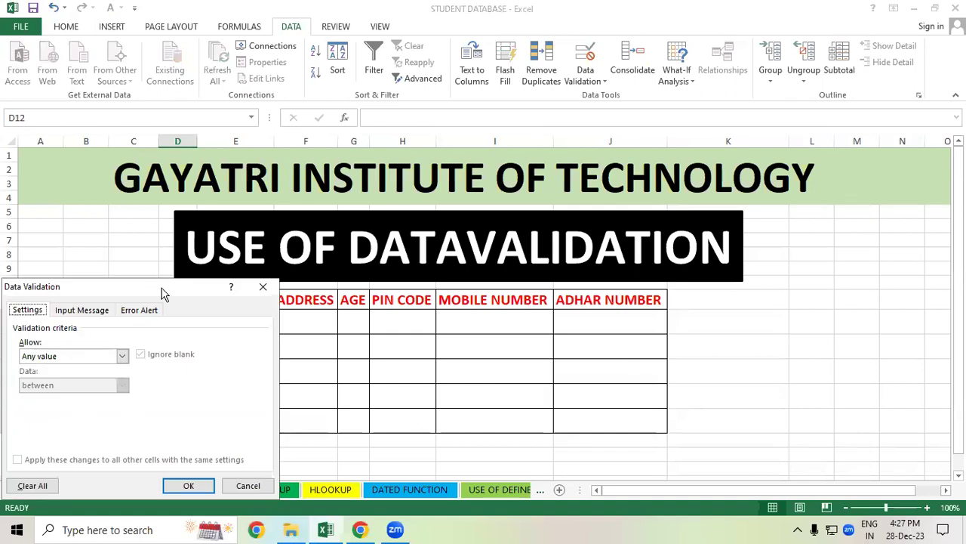
pyautogui.moveTo(164, 293); pyautogui.dragTo(619, 247)
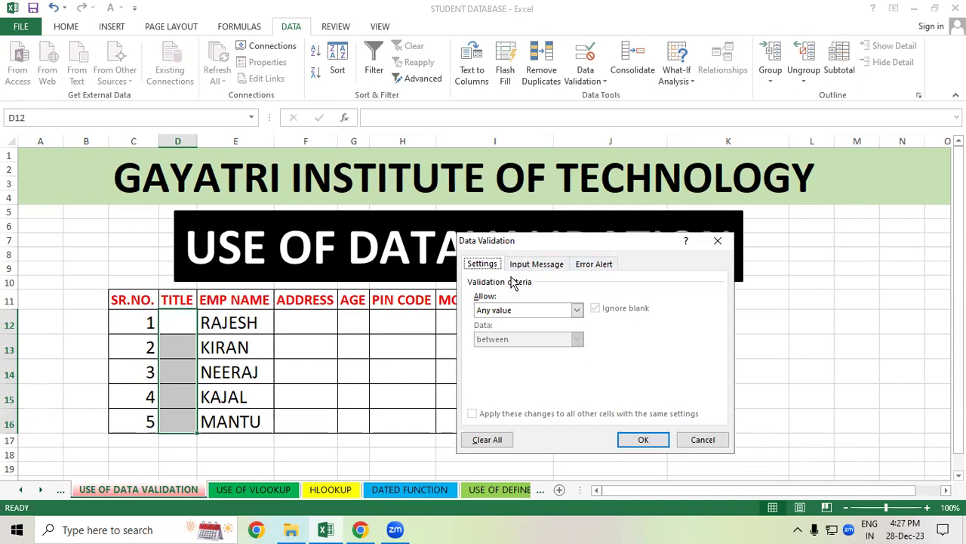
pyautogui.click(579, 310)
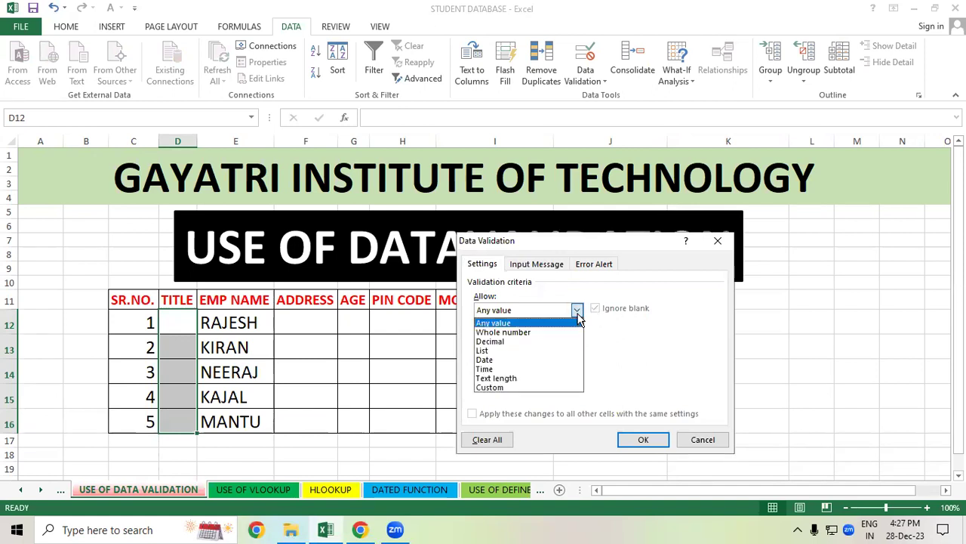
pyautogui.click(539, 351)
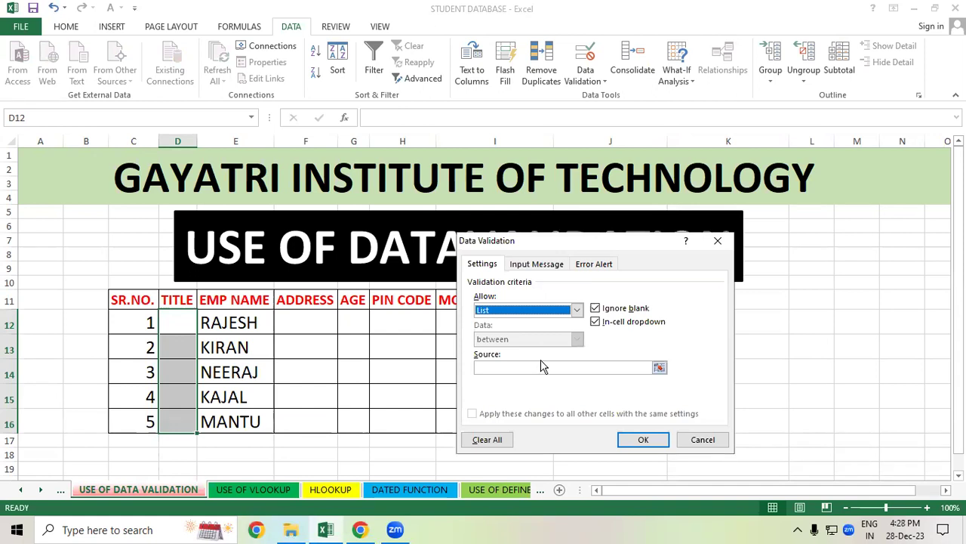
pyautogui.click(516, 370)
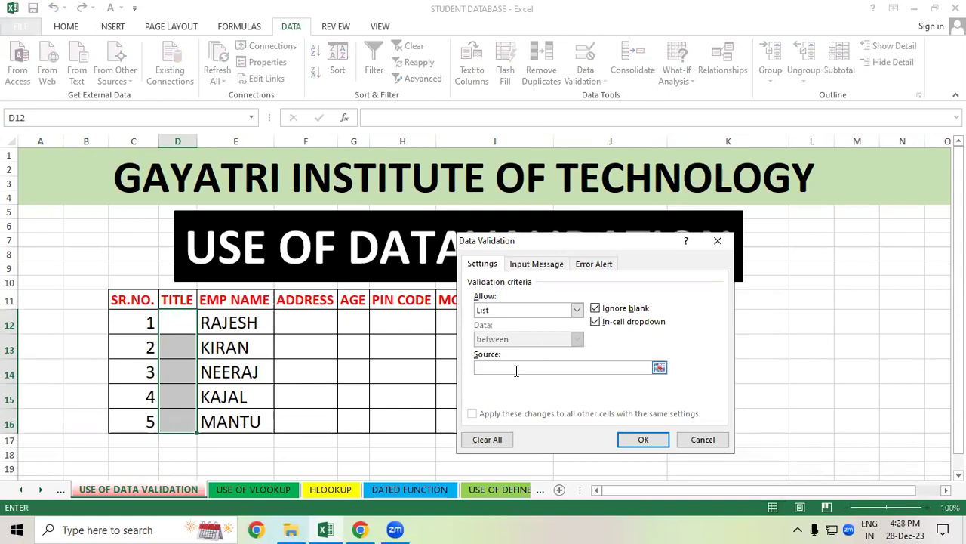
pyautogui.write('MR,')
pyautogui.write('MRS,')
pyautogui.write('KUMAR')
pyautogui.press('BackSpace')
pyautogui.press('BackSpace')
pyautogui.press('BackSpace')
pyautogui.press('BackSpace')
pyautogui.write('M')
pyautogui.click(643, 439)
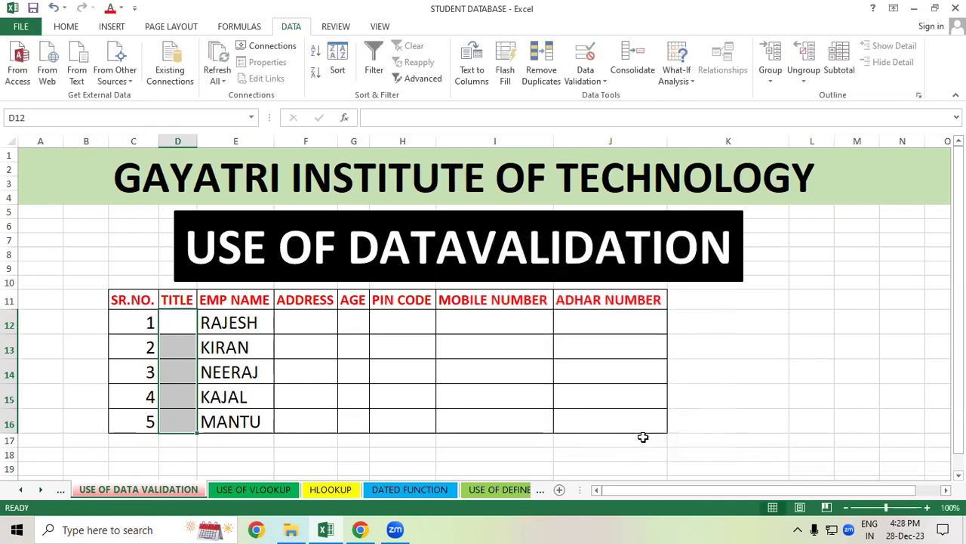
pyautogui.click(390, 367)
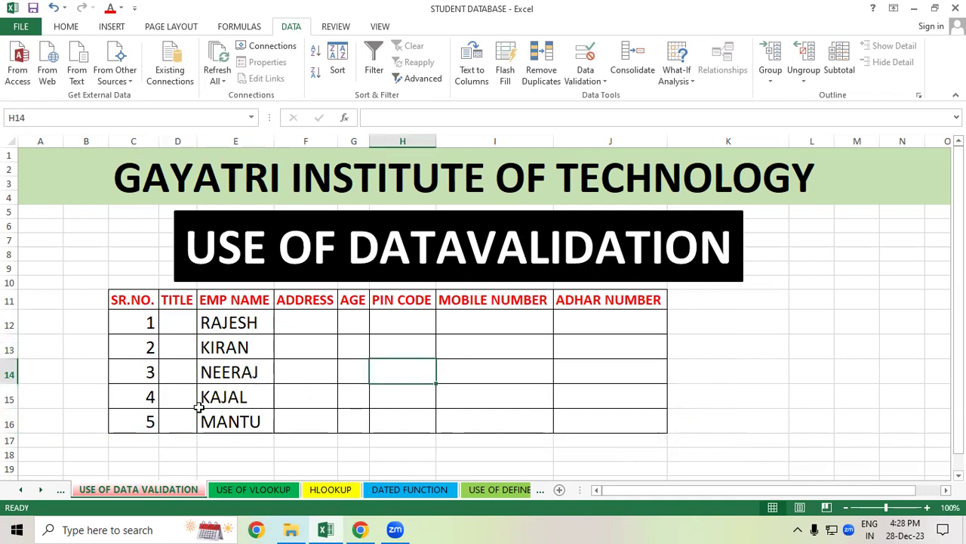
# - Pick MR, KM and MR from the title dropdowns in D12, D13 and D14
pyautogui.click(180, 324)
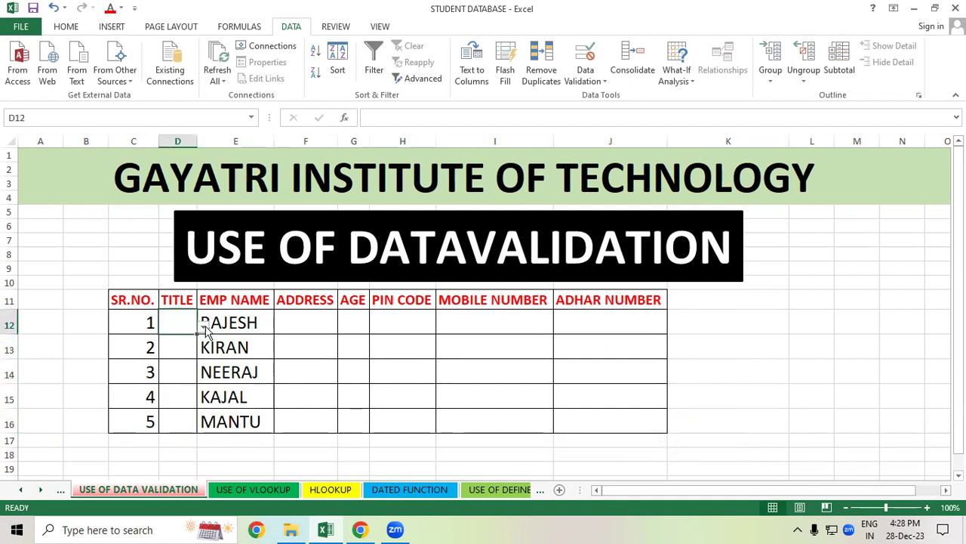
pyautogui.click(203, 327)
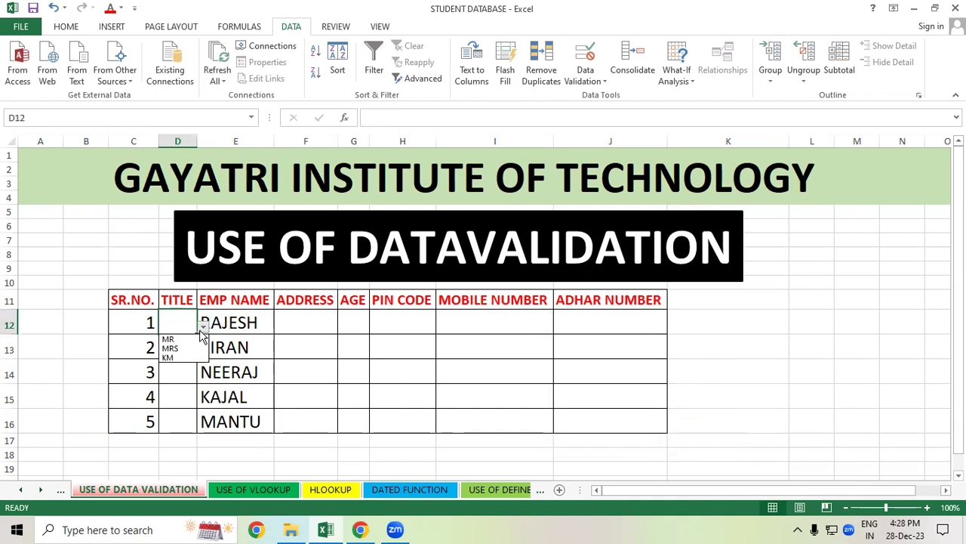
pyautogui.click(169, 339)
pyautogui.click(172, 355)
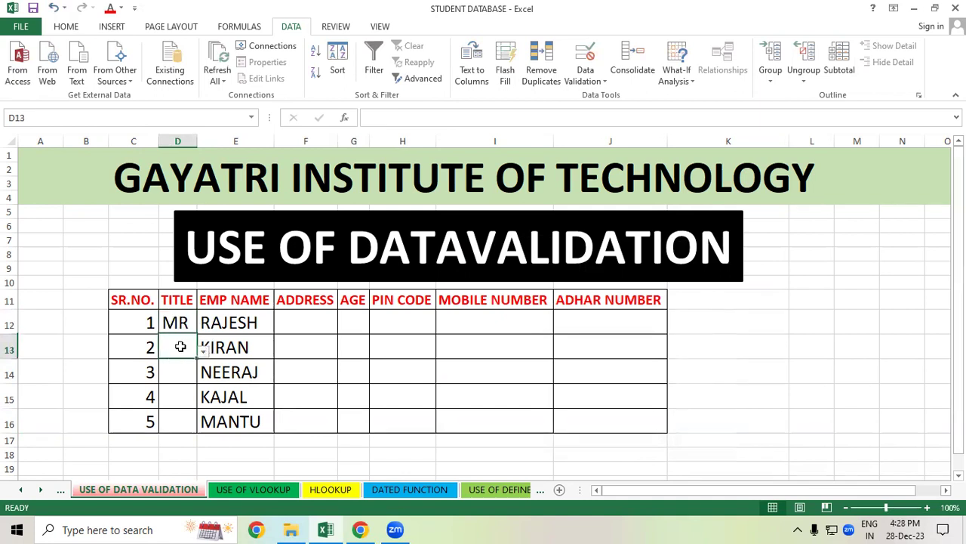
pyautogui.click(203, 352)
pyautogui.click(172, 383)
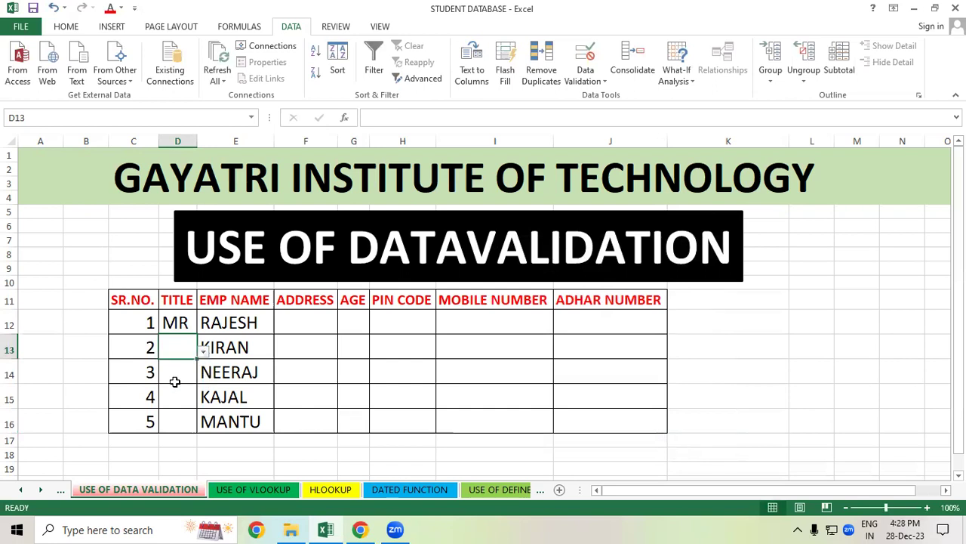
pyautogui.click(176, 370)
pyautogui.click(203, 375)
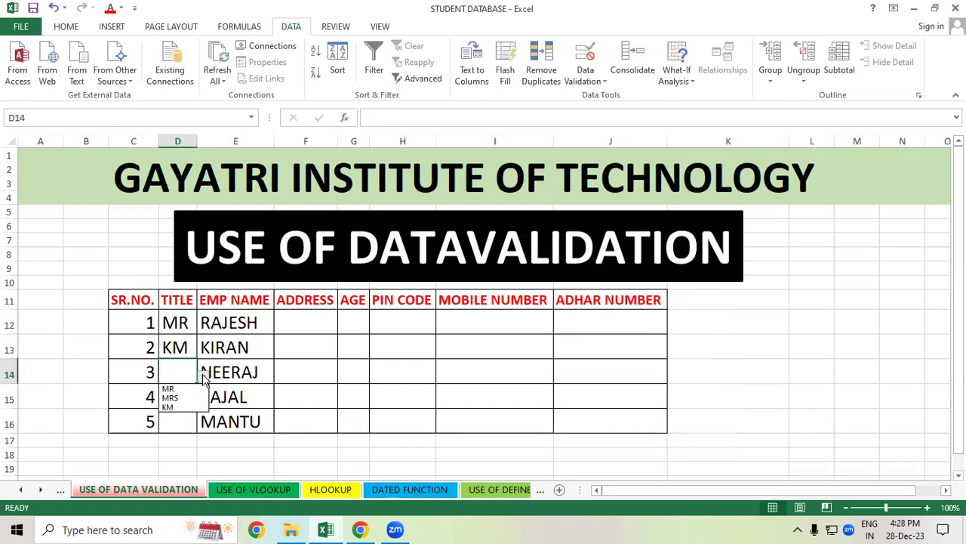
pyautogui.click(167, 389)
pyautogui.click(514, 385)
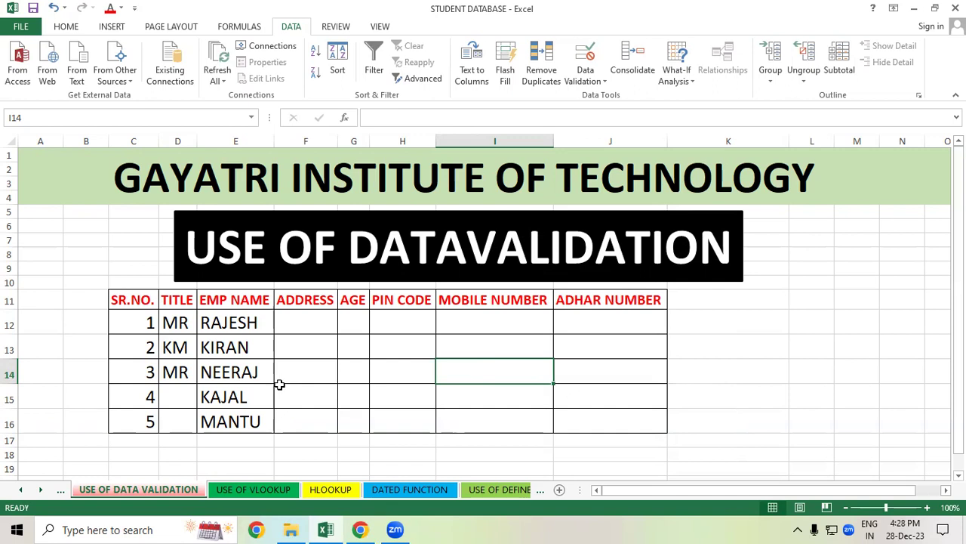
# - Select ADDRESS cell F12, then an empty cell right of the table
pyautogui.click(284, 319)
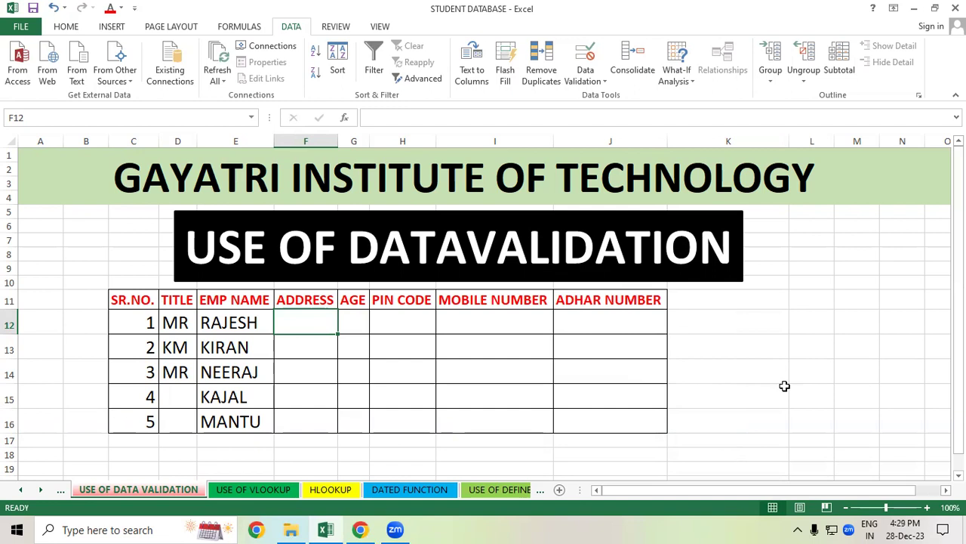
pyautogui.click(372, 394)
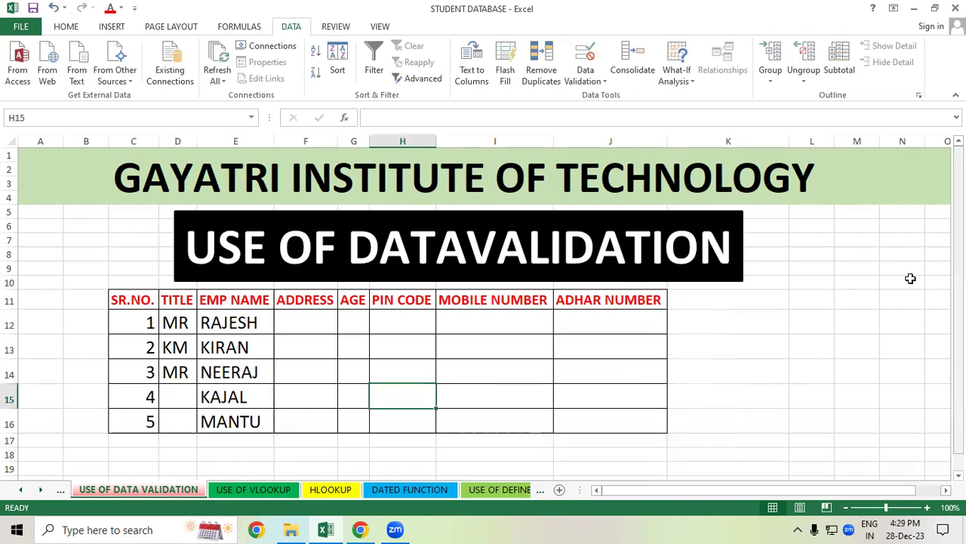
pyautogui.click(864, 280)
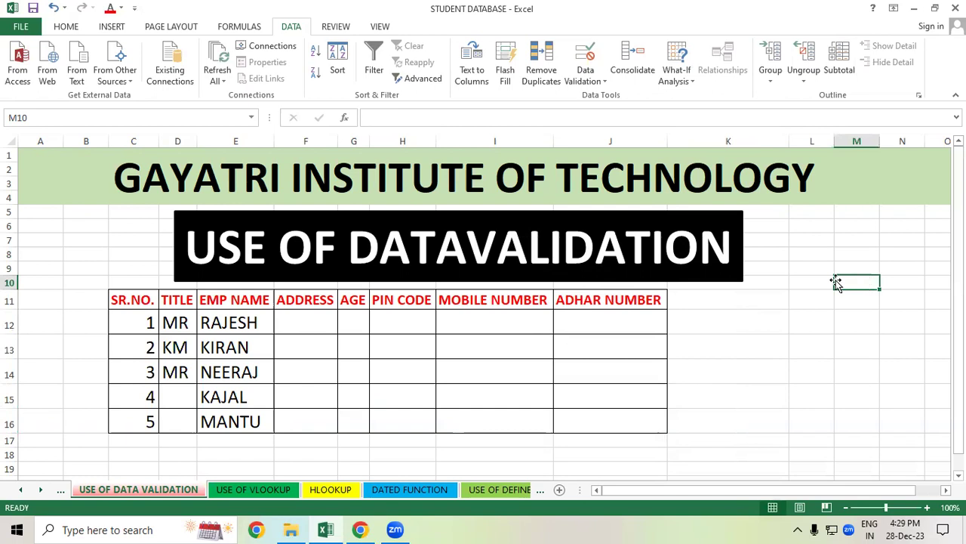
pyautogui.click(849, 237)
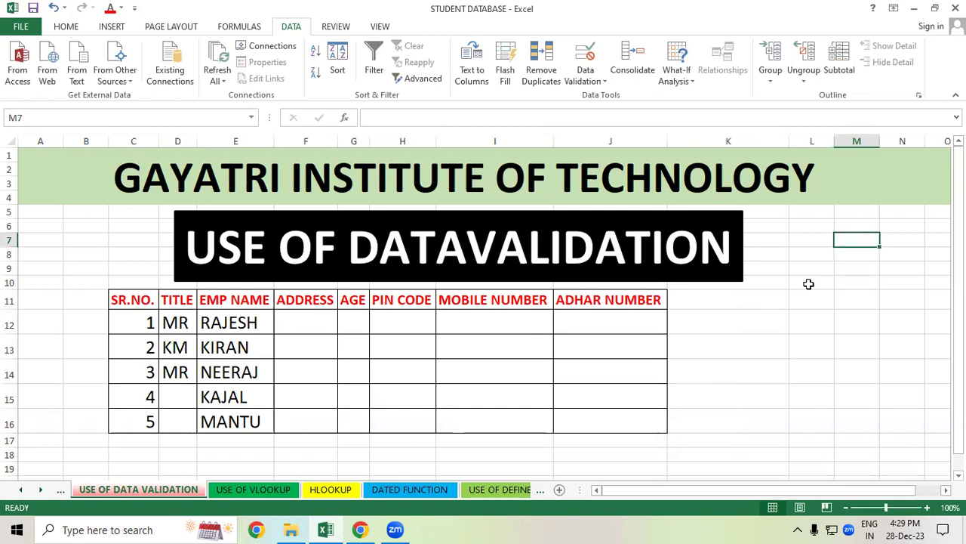
pyautogui.write('RAMKOLA')
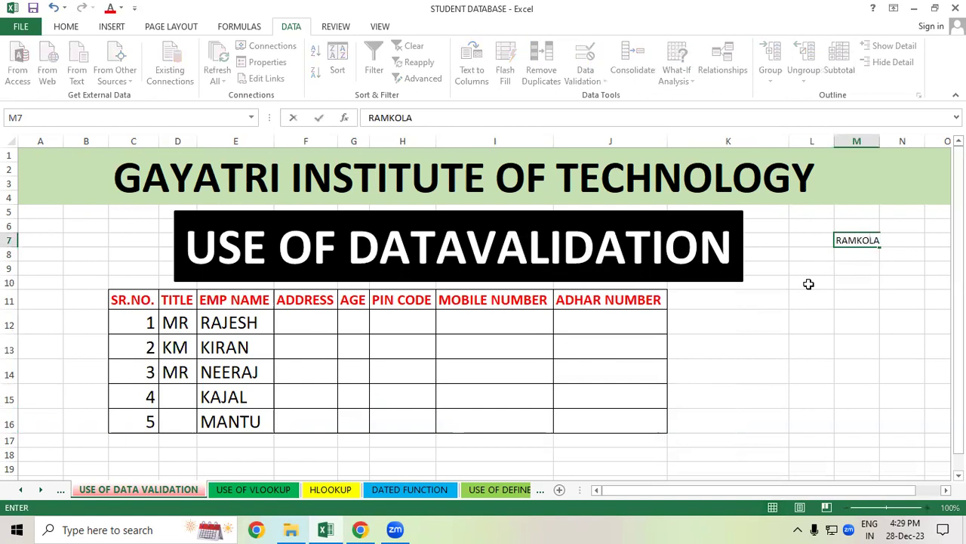
pyautogui.press('Return')
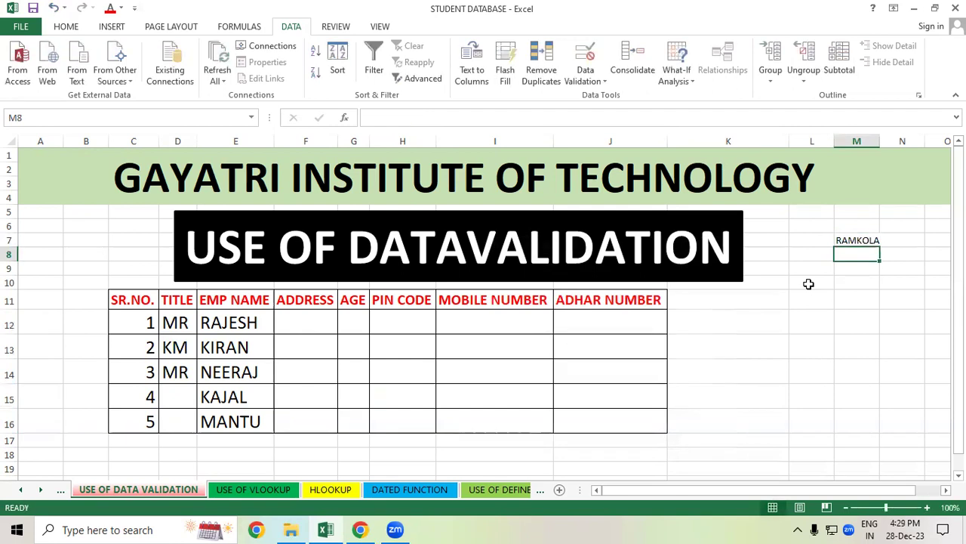
pyautogui.write('KASIA')
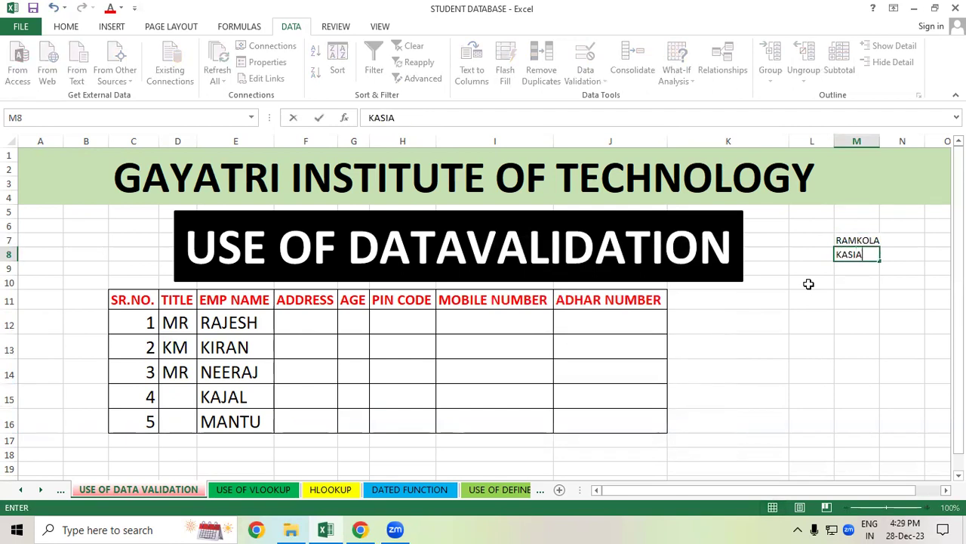
pyautogui.press('Return')
pyautogui.write('DEORIA')
pyautogui.press('Return')
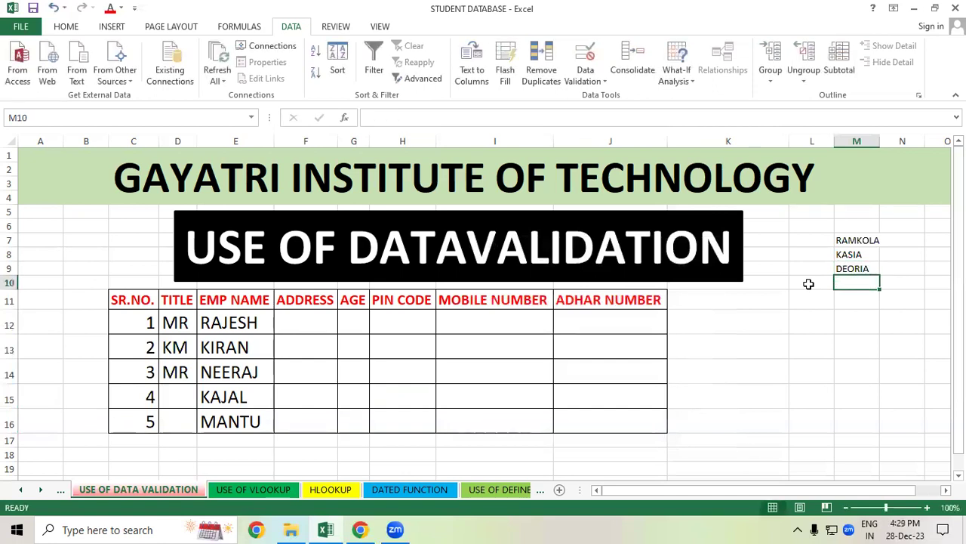
pyautogui.write('HATA')
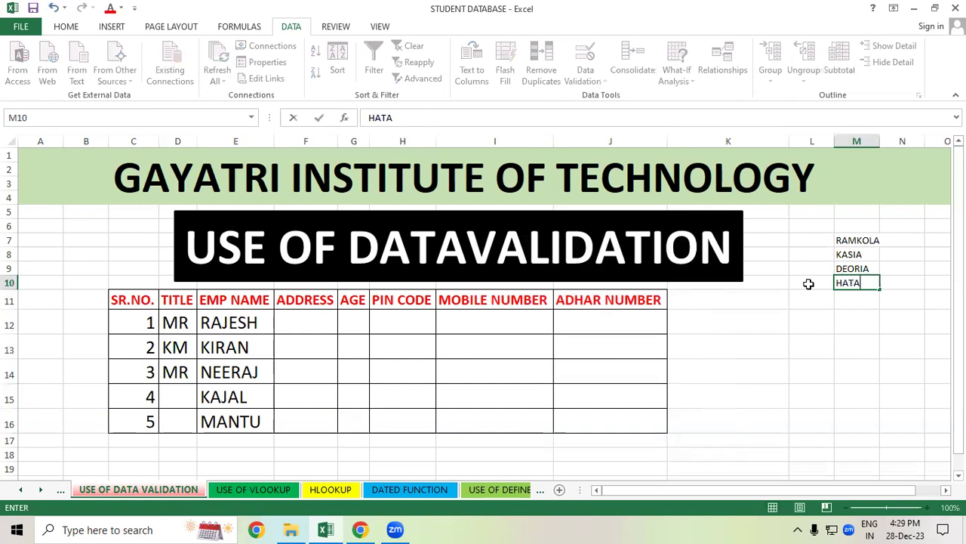
pyautogui.press('Return')
pyautogui.write('PADAUNA')
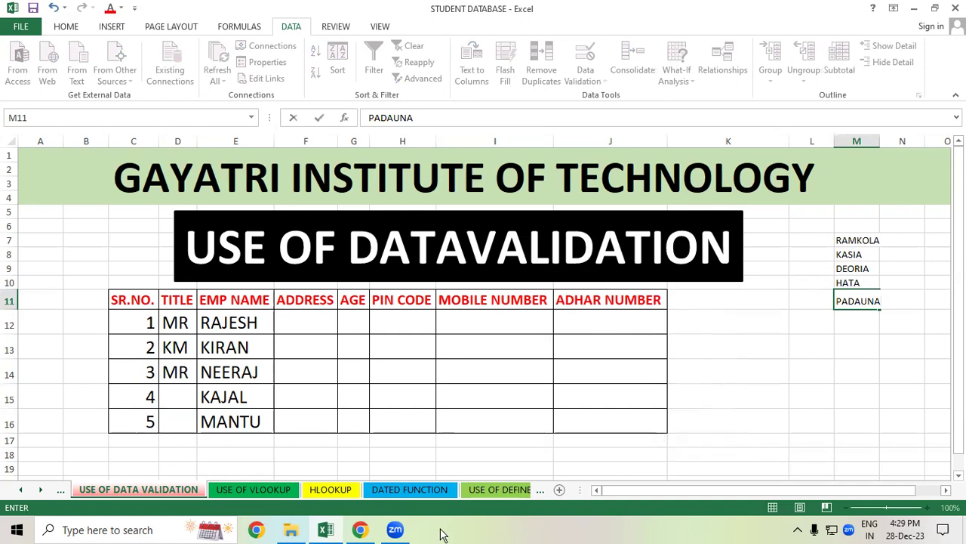
pyautogui.click(885, 375)
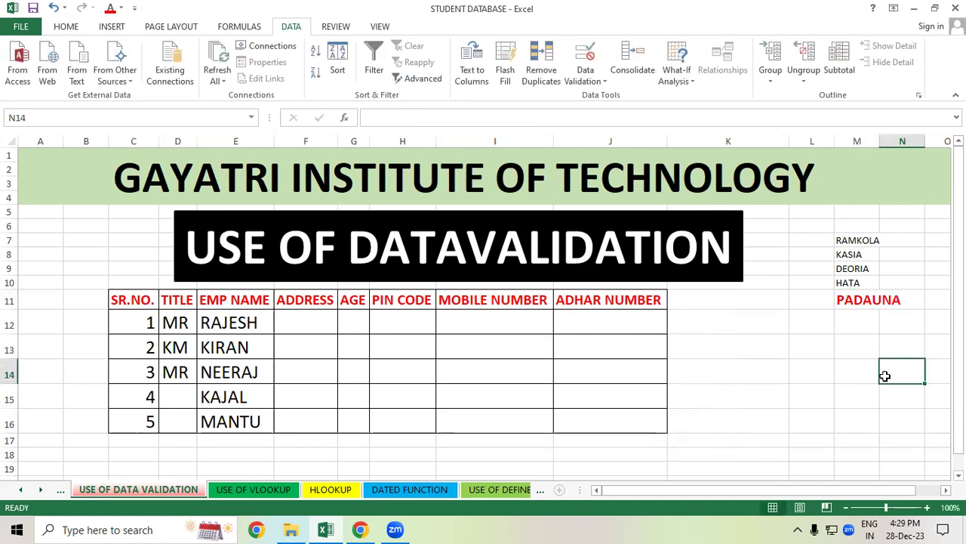
pyautogui.moveTo(851, 240); pyautogui.dragTo(859, 291)
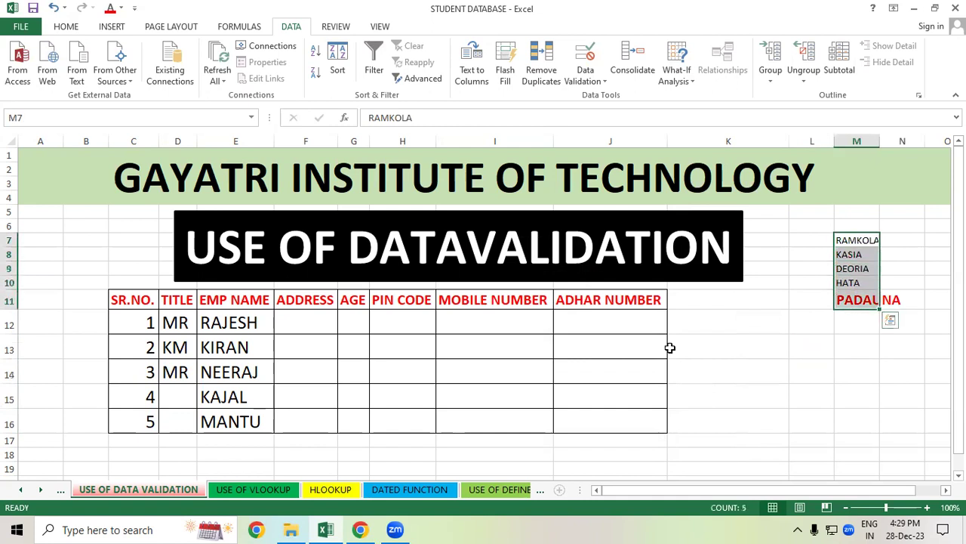
pyautogui.moveTo(236, 321); pyautogui.dragTo(234, 421)
pyautogui.click(601, 421)
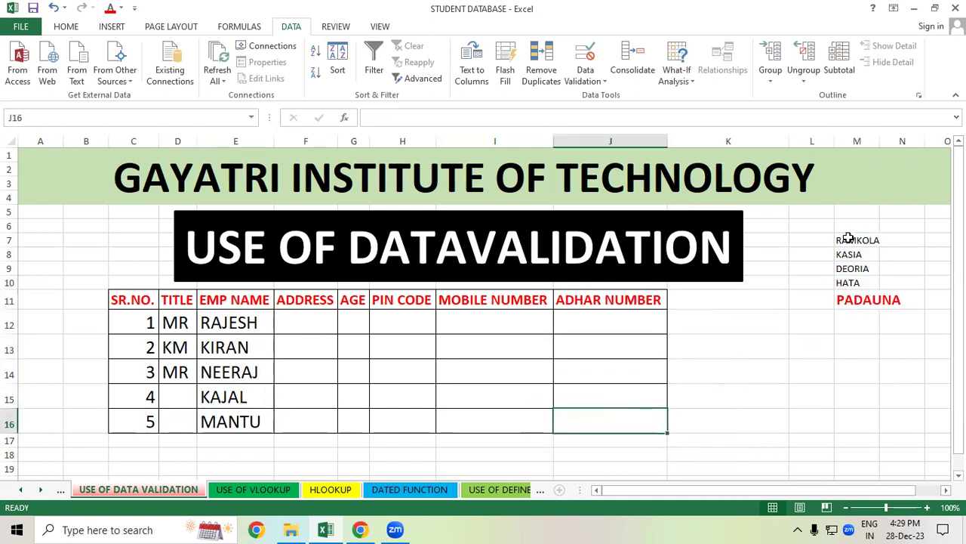
pyautogui.moveTo(849, 239); pyautogui.dragTo(861, 314)
pyautogui.click(542, 368)
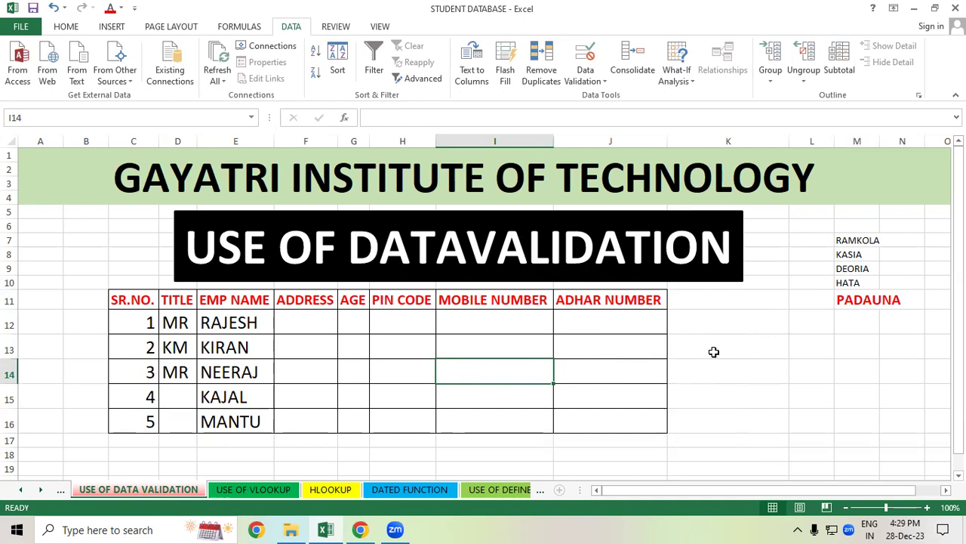
pyautogui.click(490, 399)
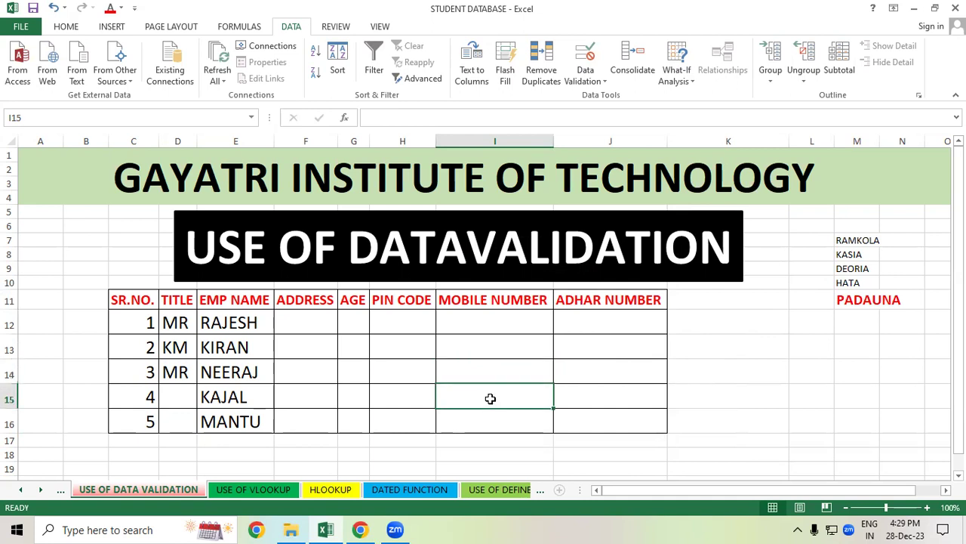
pyautogui.click(312, 332)
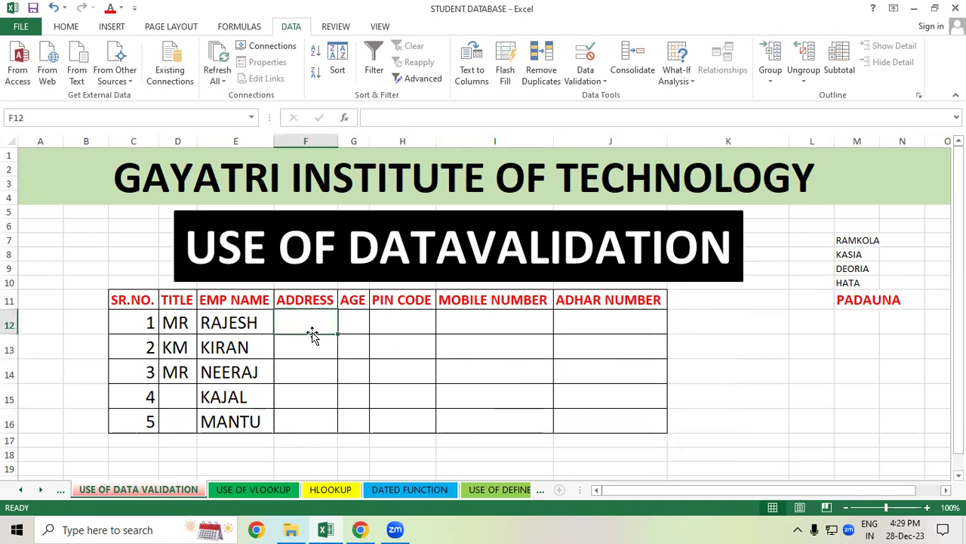
pyautogui.click(483, 352)
# - Apply List validation with source =$M$7:$M$11 to ADDRESS cells F12:F16
pyautogui.moveTo(306, 328); pyautogui.dragTo(306, 414)
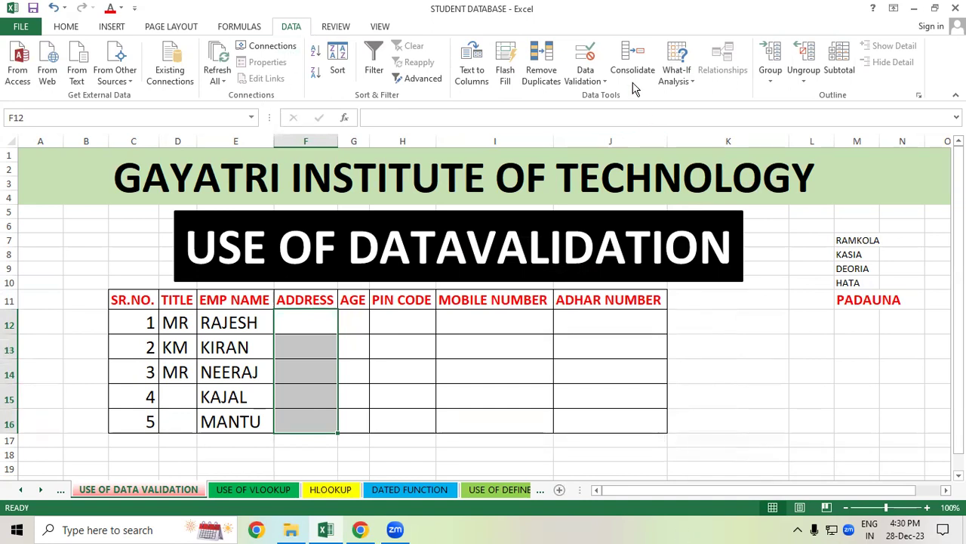
pyautogui.click(586, 78)
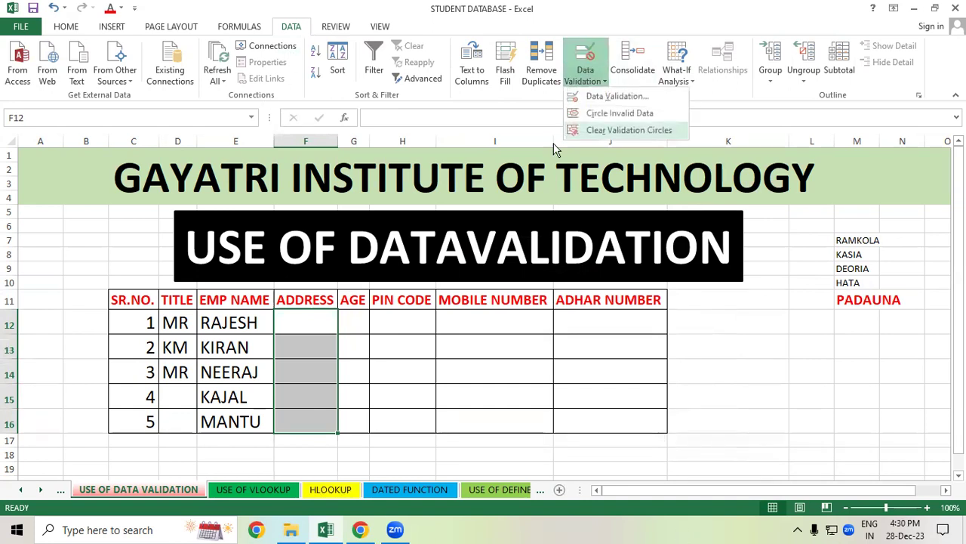
pyautogui.click(613, 97)
pyautogui.click(576, 311)
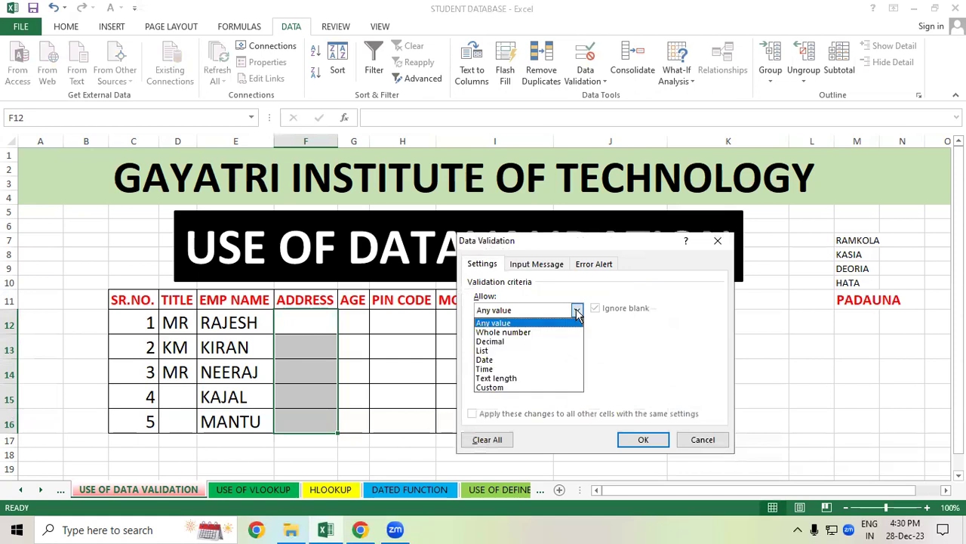
pyautogui.click(526, 350)
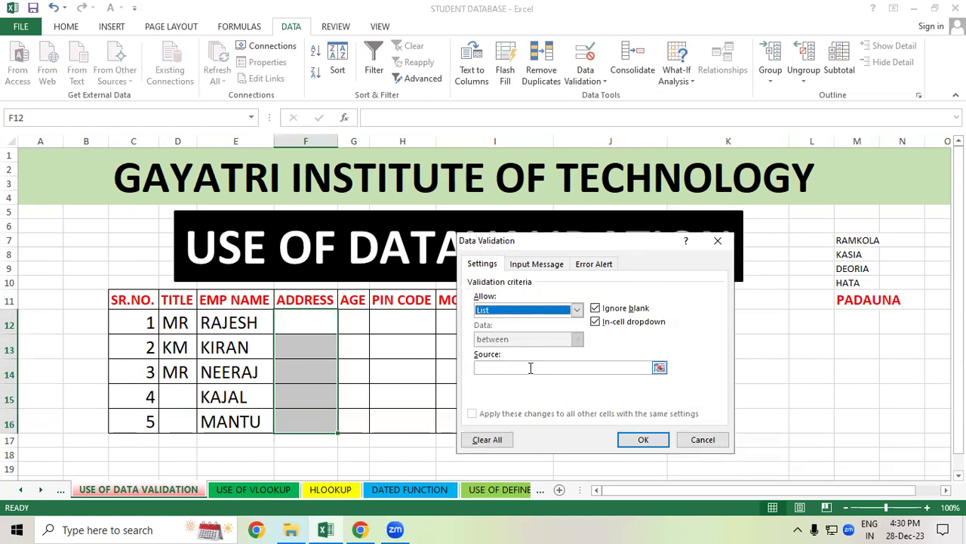
pyautogui.click(530, 368)
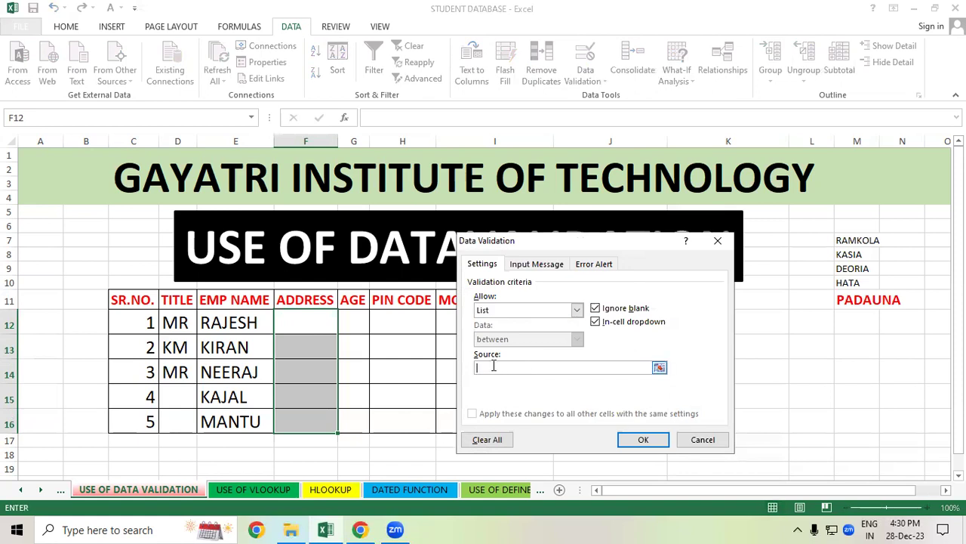
pyautogui.moveTo(844, 240)
pyautogui.mouseDown()
pyautogui.moveTo(854, 290)
pyautogui.moveTo(845, 305)
pyautogui.mouseUp()
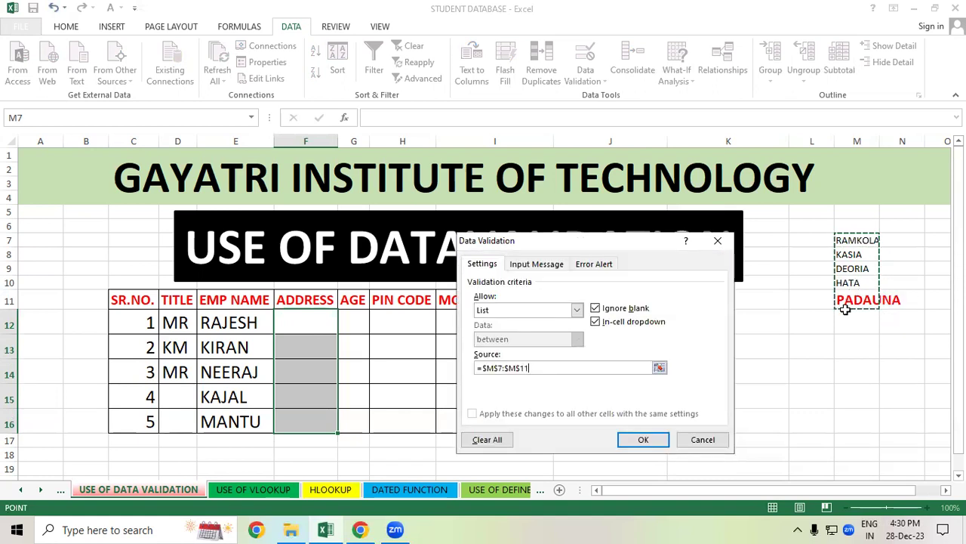
pyautogui.click(645, 441)
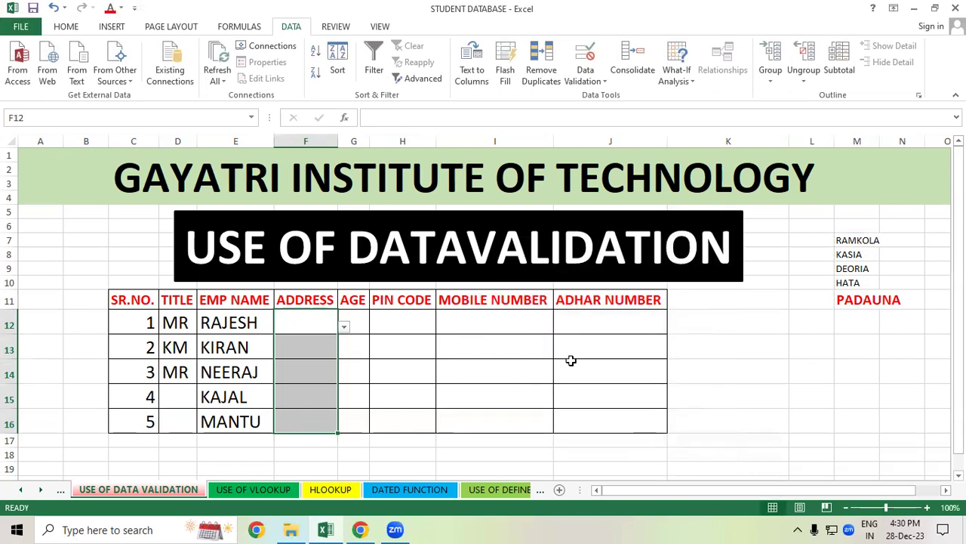
# - Pick KASIA, HATA and PADAUNA from the town dropdowns in F12, F13 and F14
pyautogui.click(570, 360)
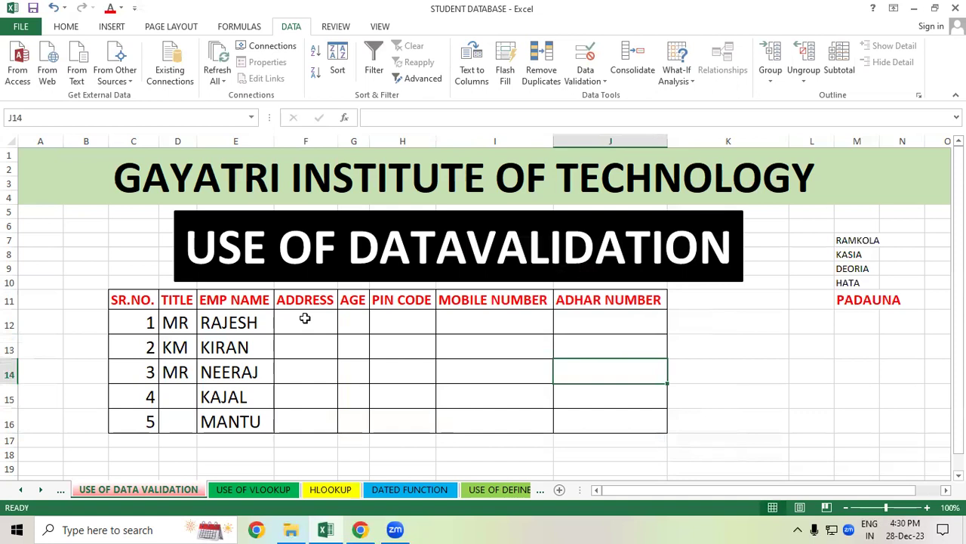
pyautogui.click(306, 321)
pyautogui.click(344, 327)
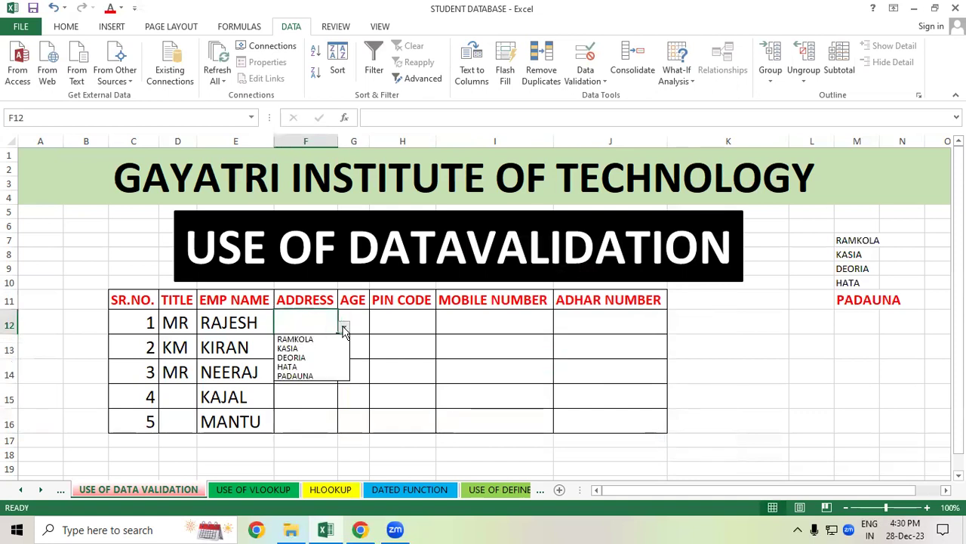
pyautogui.click(310, 349)
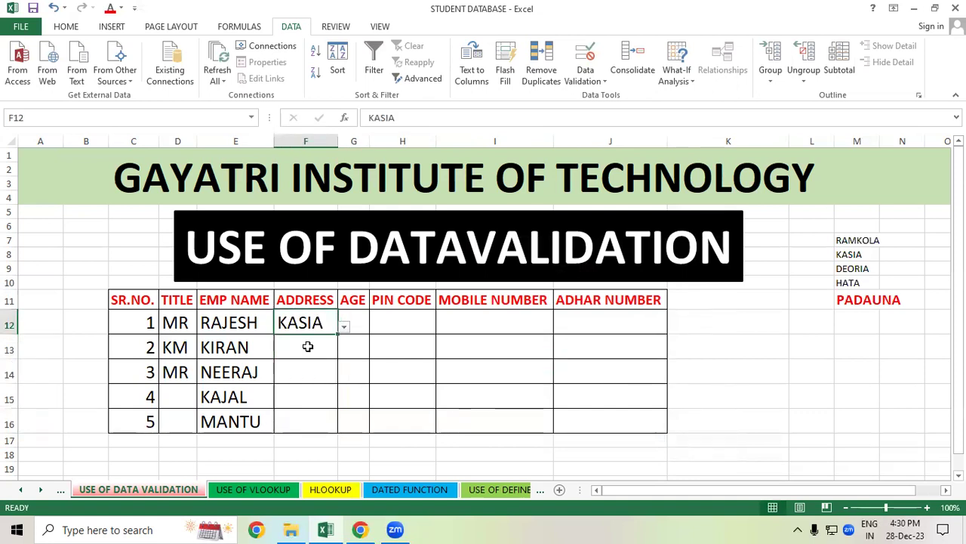
pyautogui.click(308, 347)
pyautogui.click(344, 352)
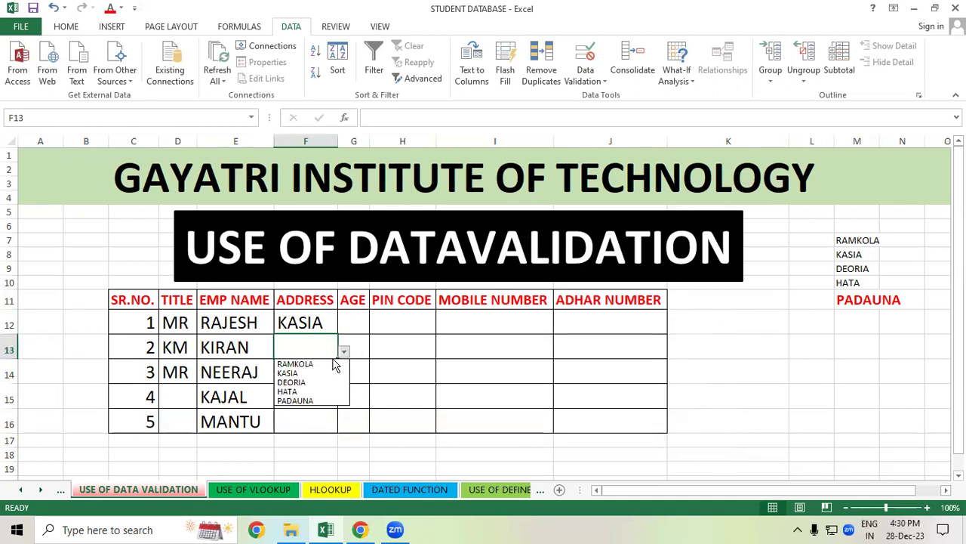
pyautogui.click(309, 391)
pyautogui.click(309, 376)
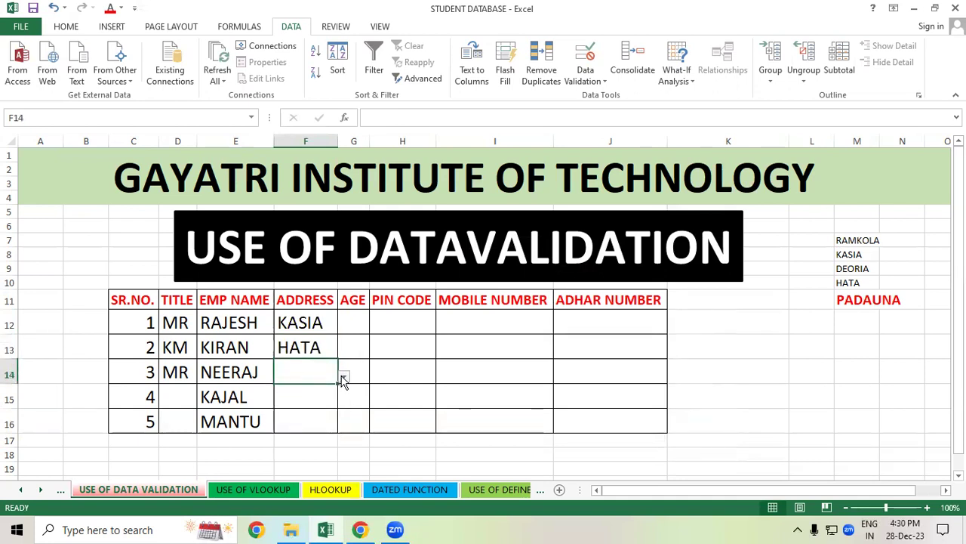
pyautogui.click(344, 375)
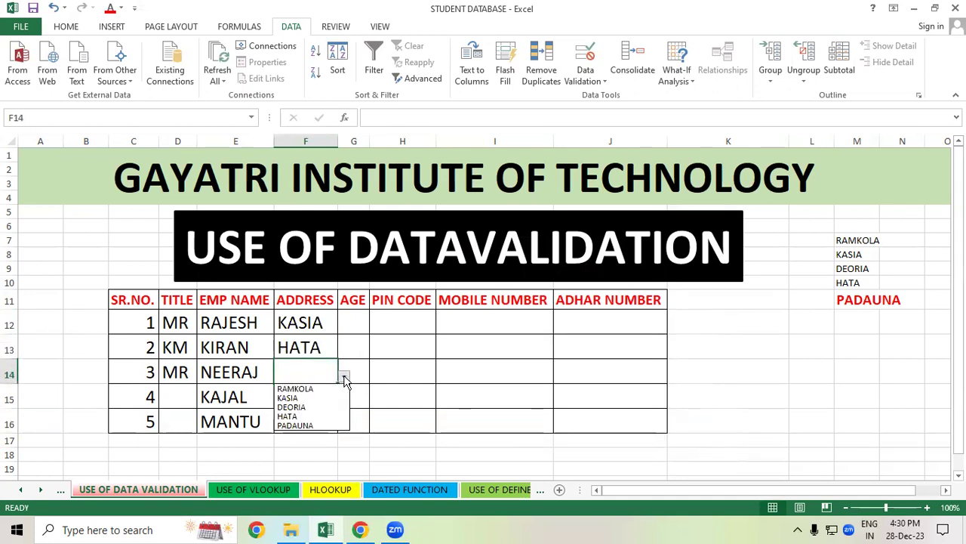
pyautogui.click(308, 426)
# - Check the PADAUNA entry in F14 and begin selecting the ADDRESS cells
pyautogui.click(304, 396)
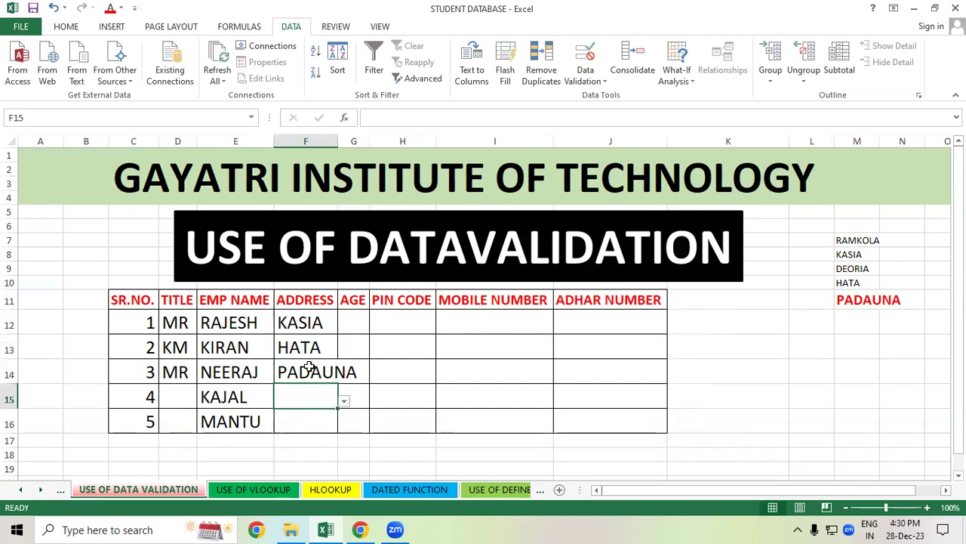
pyautogui.click(310, 366)
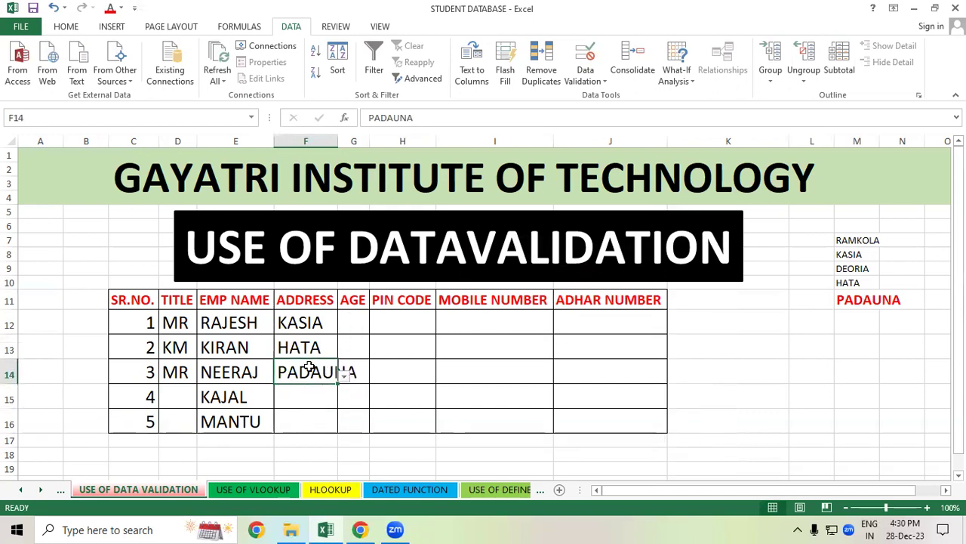
pyautogui.click(777, 404)
# - Clear all contents and validation from ADDRESS cells F12:F16
pyautogui.moveTo(306, 323); pyautogui.dragTo(333, 414)
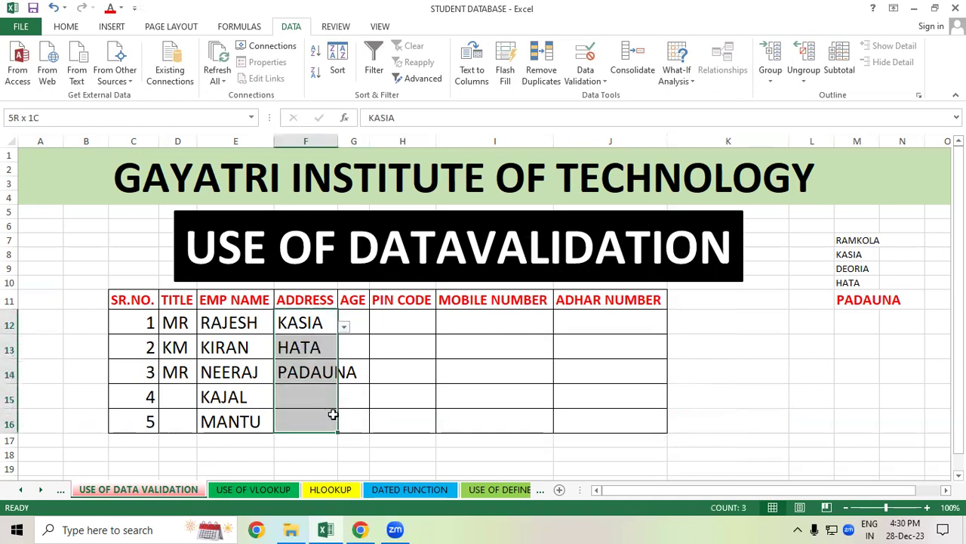
pyautogui.click(76, 27)
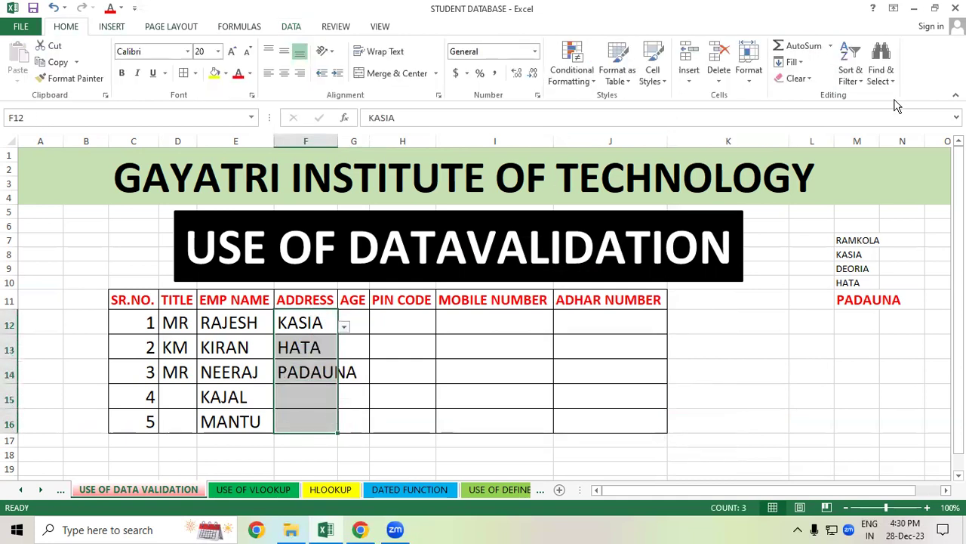
pyautogui.click(798, 78)
pyautogui.click(810, 96)
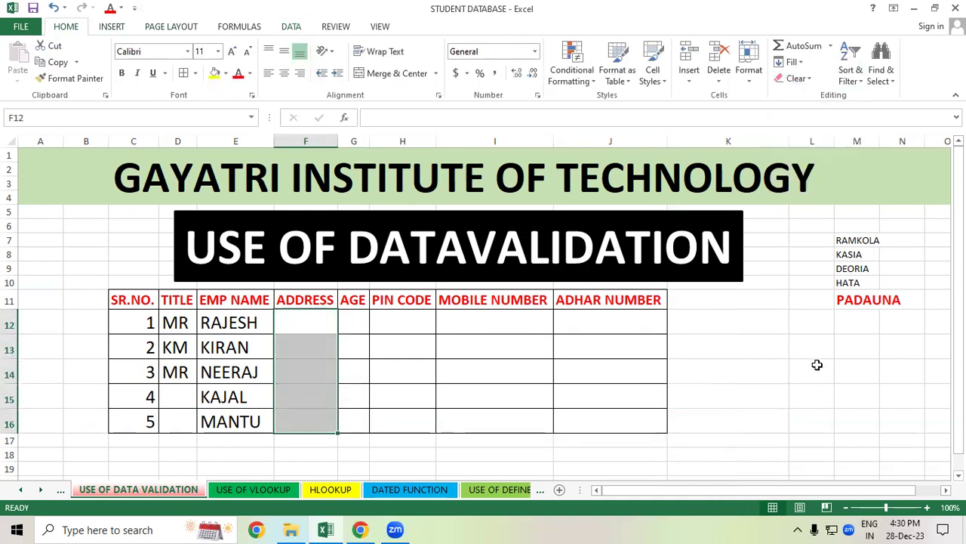
pyautogui.click(817, 364)
# - Correct the town name in M11 from PADAUNA to PADRAUNA
pyautogui.click(870, 300)
pyautogui.click(444, 120)
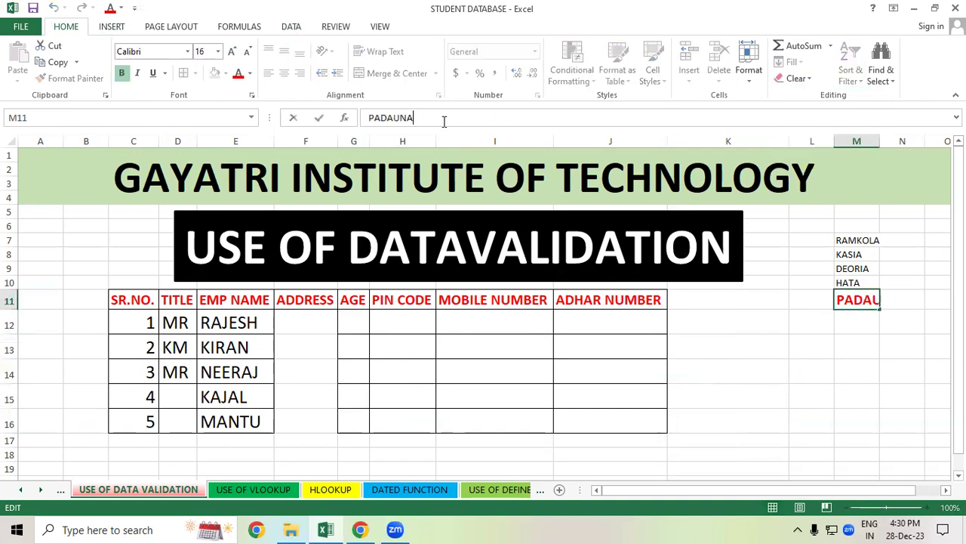
pyautogui.press('BackSpace')
pyautogui.press('BackSpace')
pyautogui.press('BackSpace')
pyautogui.press('BackSpace')
pyautogui.write('RAUNA')
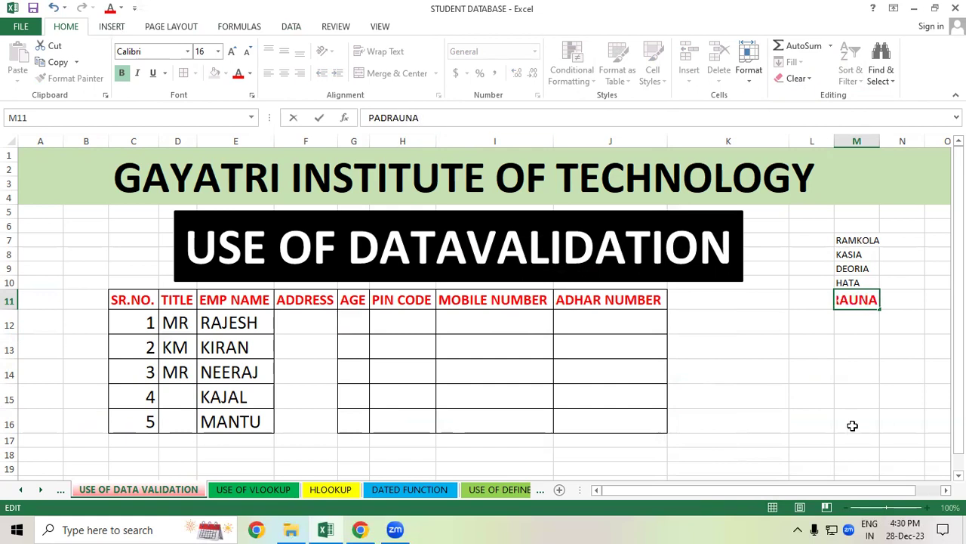
pyautogui.click(852, 426)
pyautogui.click(728, 395)
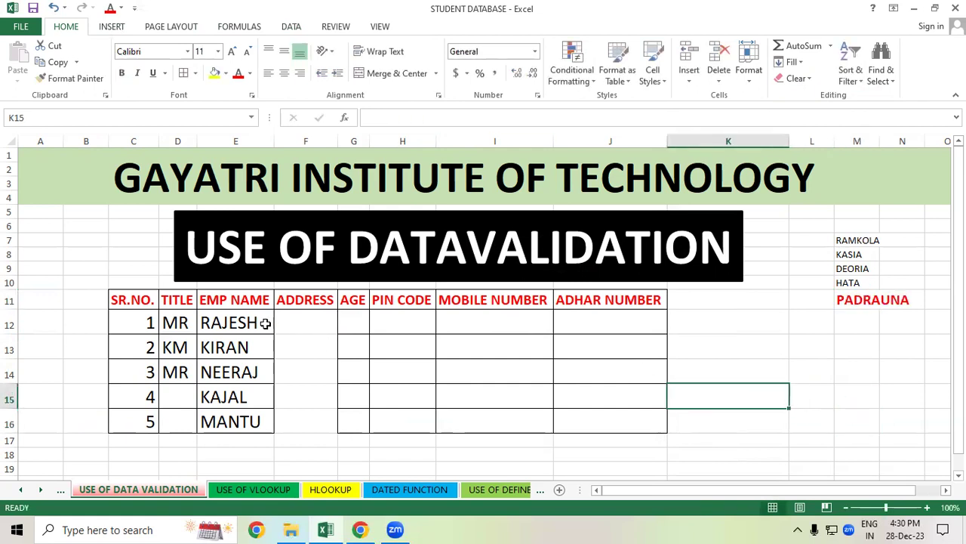
# - Copy I14's table formatting onto F12:F16 with Format Painter, then reselect F12:F16
pyautogui.moveTo(266, 323); pyautogui.dragTo(408, 424)
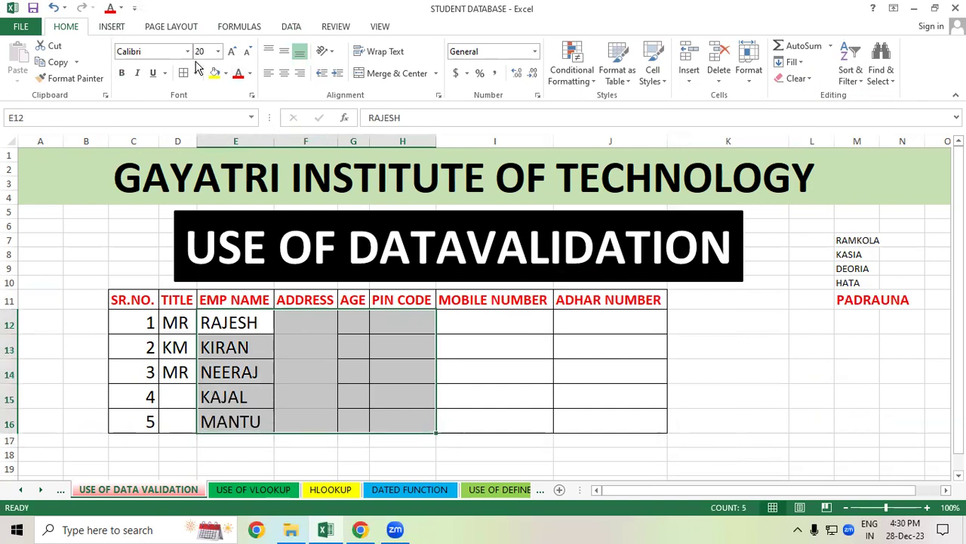
pyautogui.click(762, 346)
pyautogui.click(499, 374)
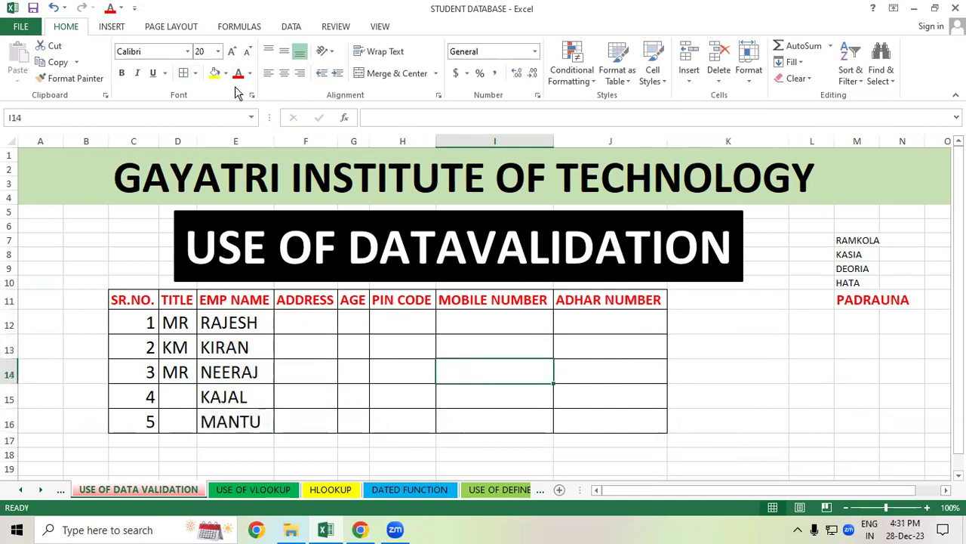
pyautogui.click(72, 78)
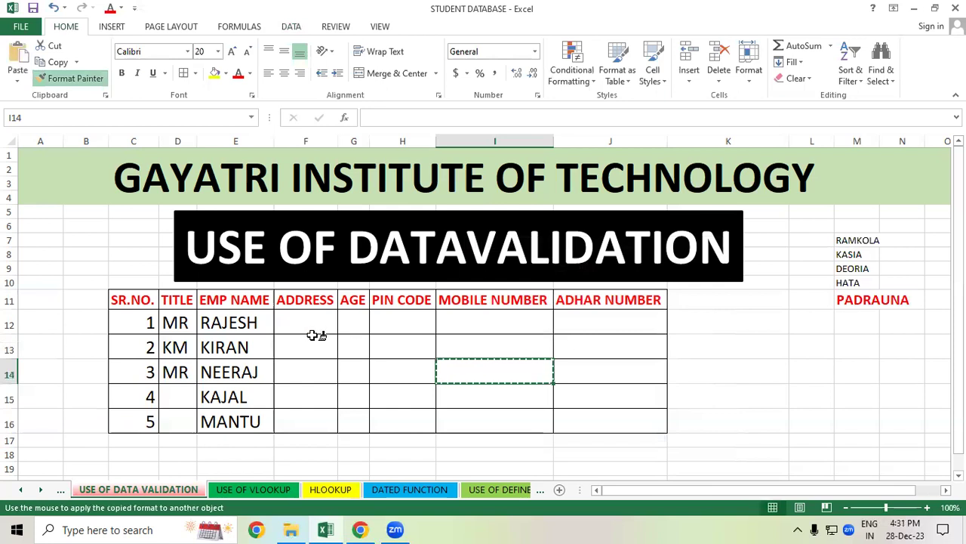
pyautogui.moveTo(316, 335); pyautogui.dragTo(317, 421)
pyautogui.click(495, 407)
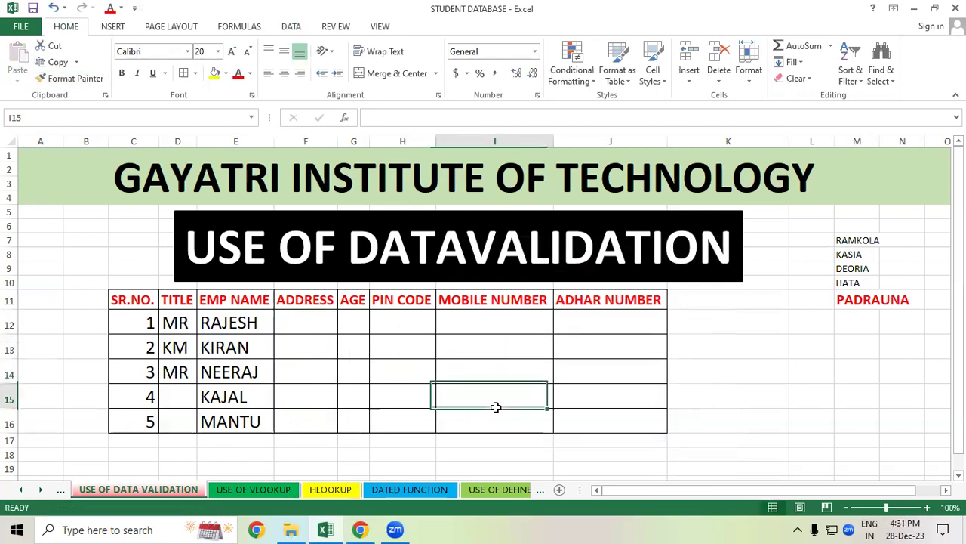
pyautogui.moveTo(309, 317); pyautogui.dragTo(294, 413)
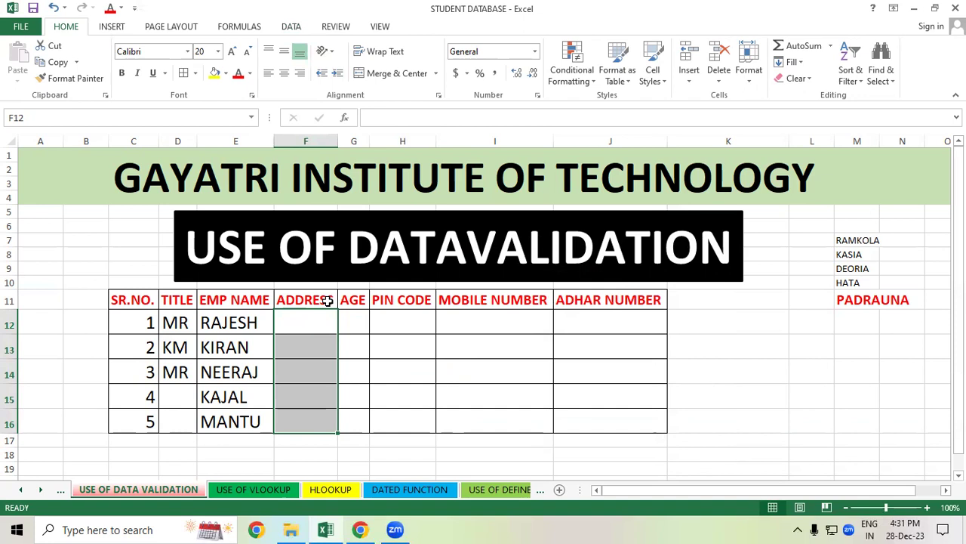
# - Add a List validation to F12:F16 with source =$M$7:$M$11
pyautogui.click(292, 27)
pyautogui.click(585, 72)
pyautogui.click(578, 310)
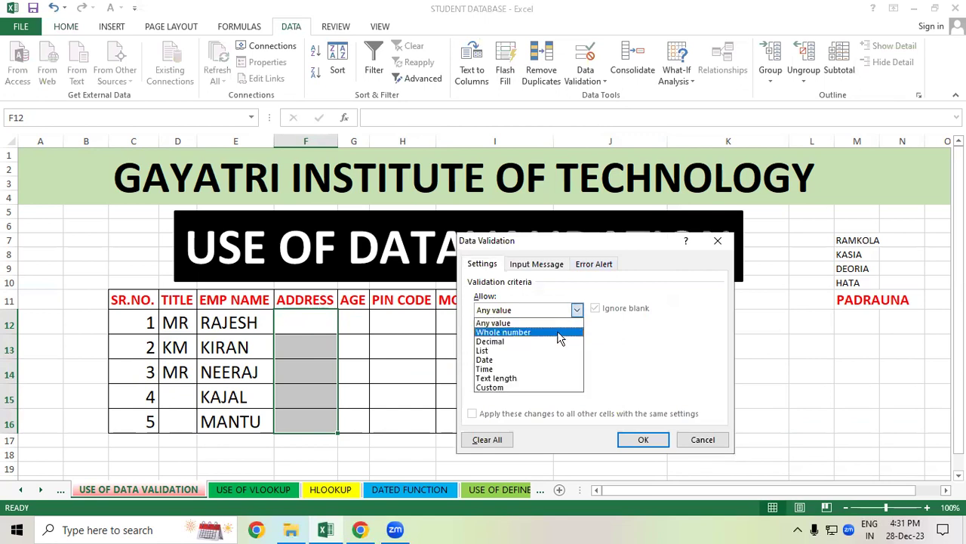
pyautogui.click(539, 346)
pyautogui.click(544, 368)
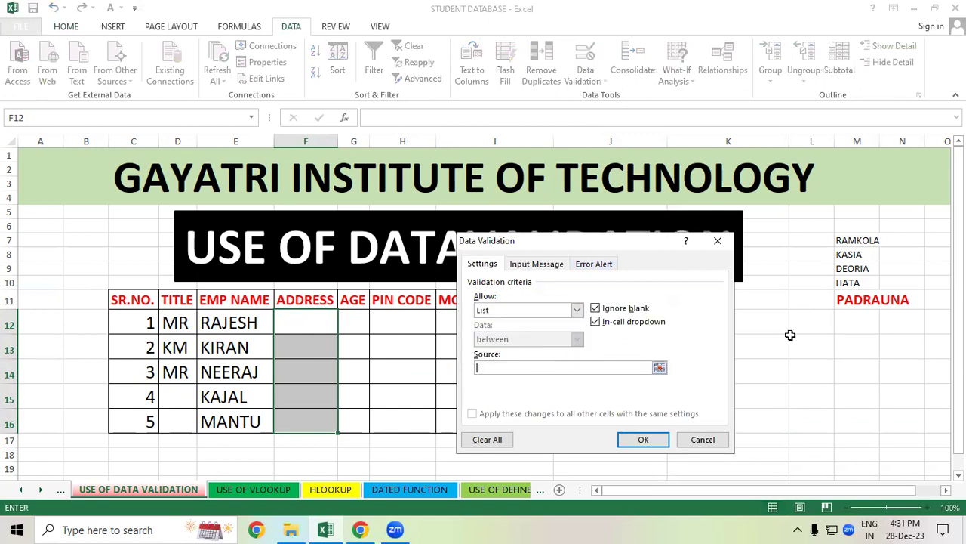
pyautogui.moveTo(859, 234); pyautogui.dragTo(858, 298)
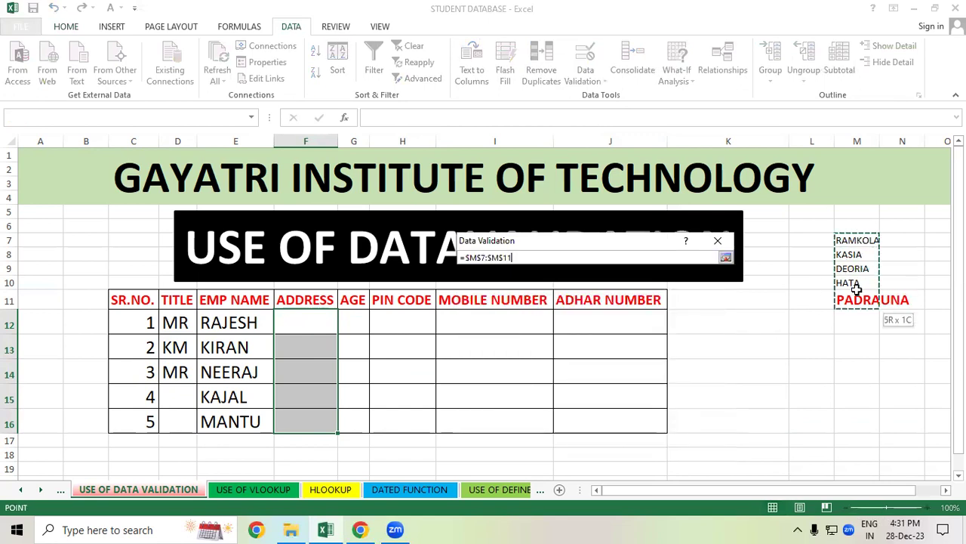
pyautogui.click(641, 441)
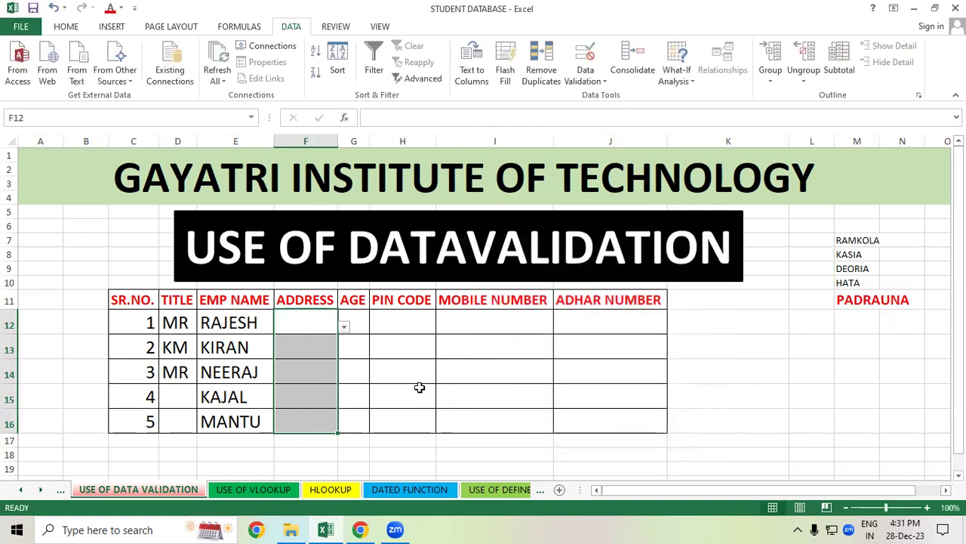
# - Pick HATA, DEORIA and HATA from the town dropdowns in F12, F13 and F14
pyautogui.click(322, 319)
pyautogui.click(345, 328)
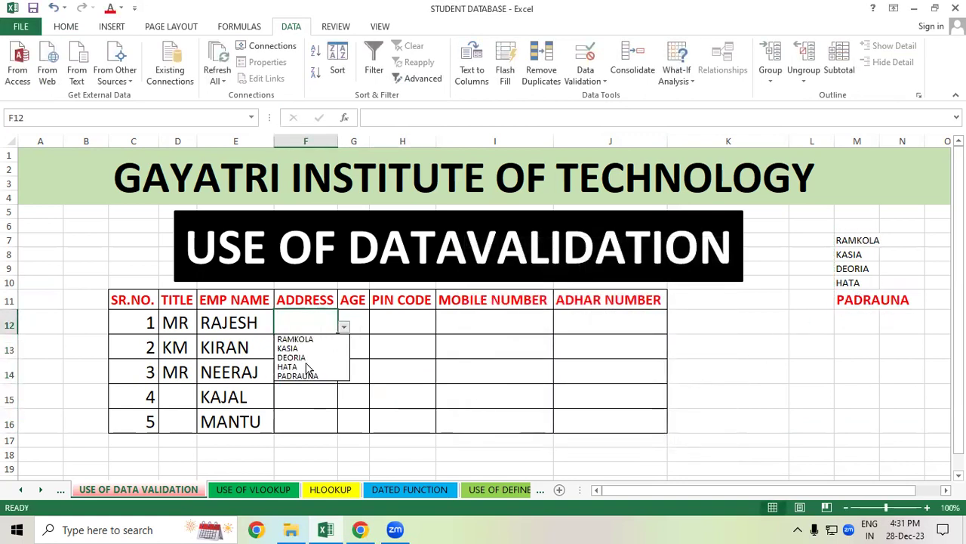
pyautogui.click(307, 367)
pyautogui.click(302, 348)
pyautogui.click(343, 351)
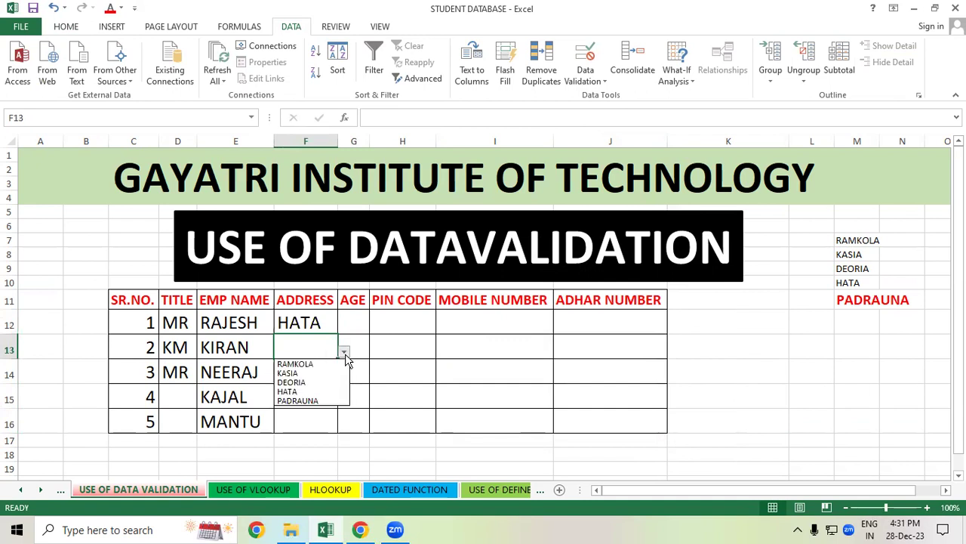
pyautogui.click(308, 384)
pyautogui.click(307, 374)
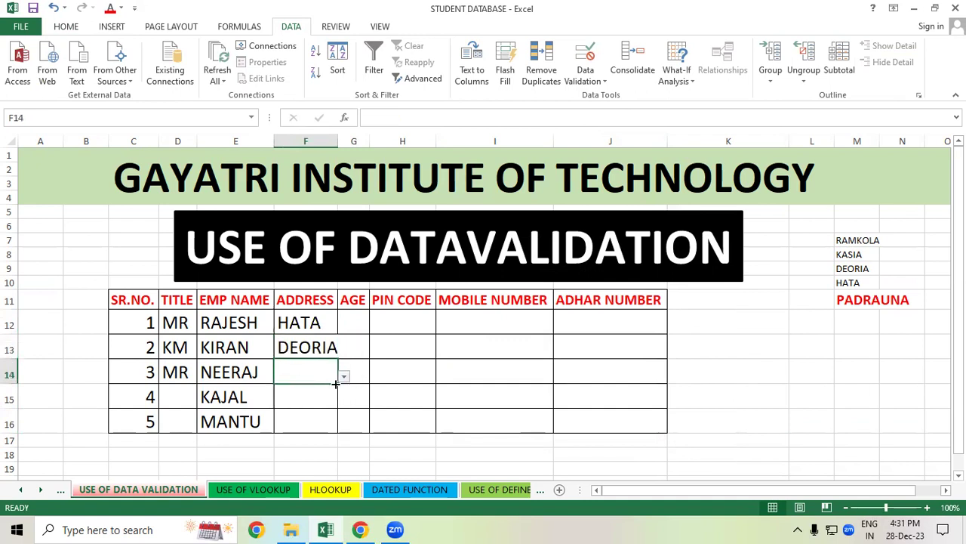
pyautogui.click(343, 375)
pyautogui.click(302, 416)
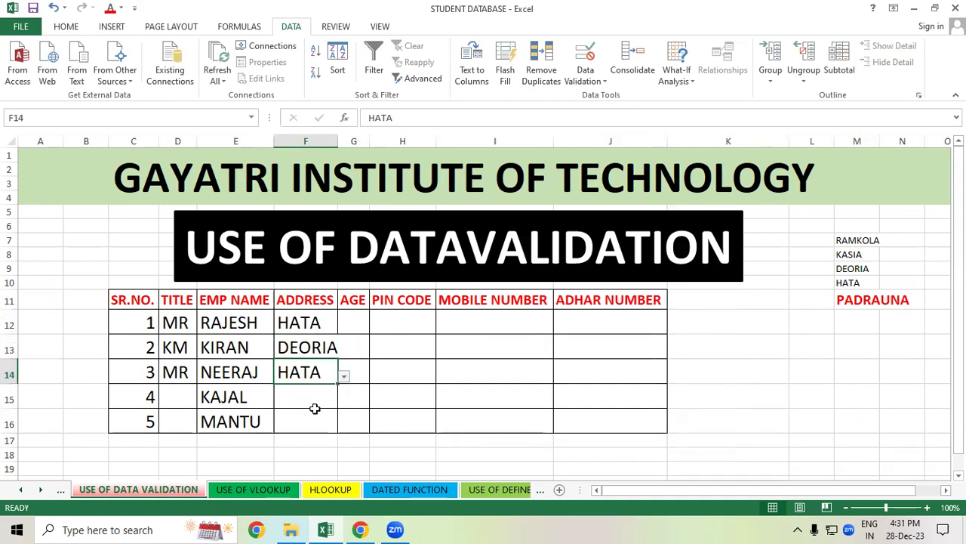
pyautogui.click(332, 400)
# - Choose RAMKOLA from the town dropdown in F15
pyautogui.click(302, 395)
pyautogui.click(343, 401)
pyautogui.click(314, 414)
pyautogui.click(492, 419)
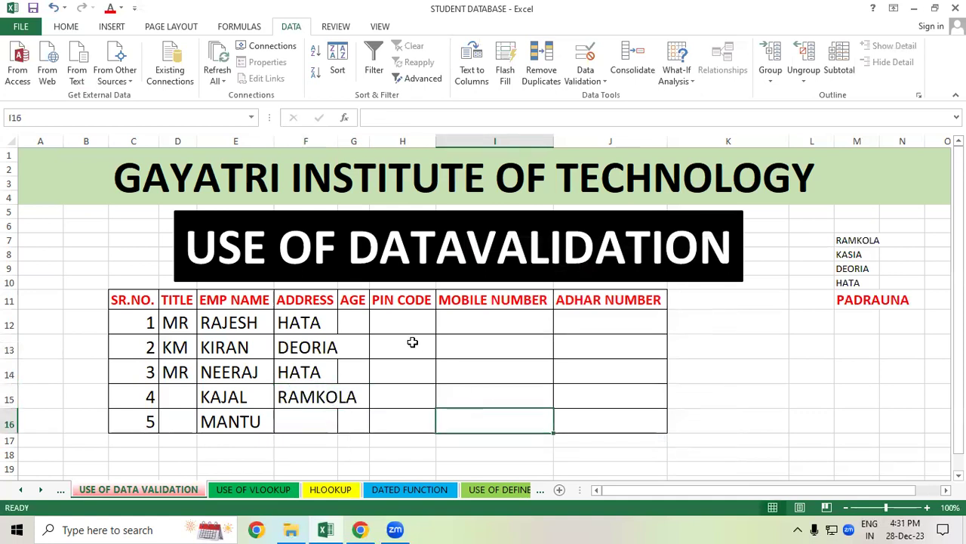
# - Autofit column F to the town names, then select AGE cell G12
pyautogui.doubleClick(332, 140)
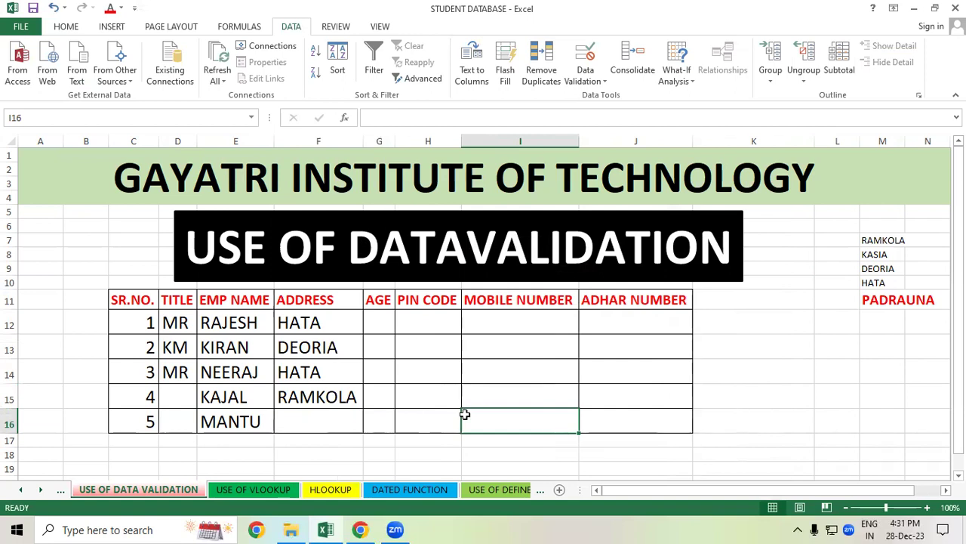
pyautogui.click(727, 393)
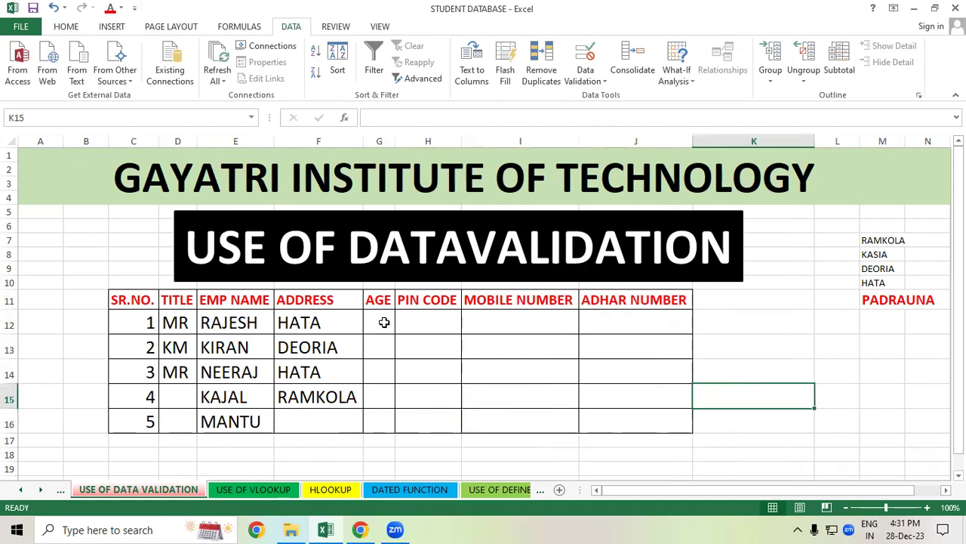
pyautogui.click(384, 322)
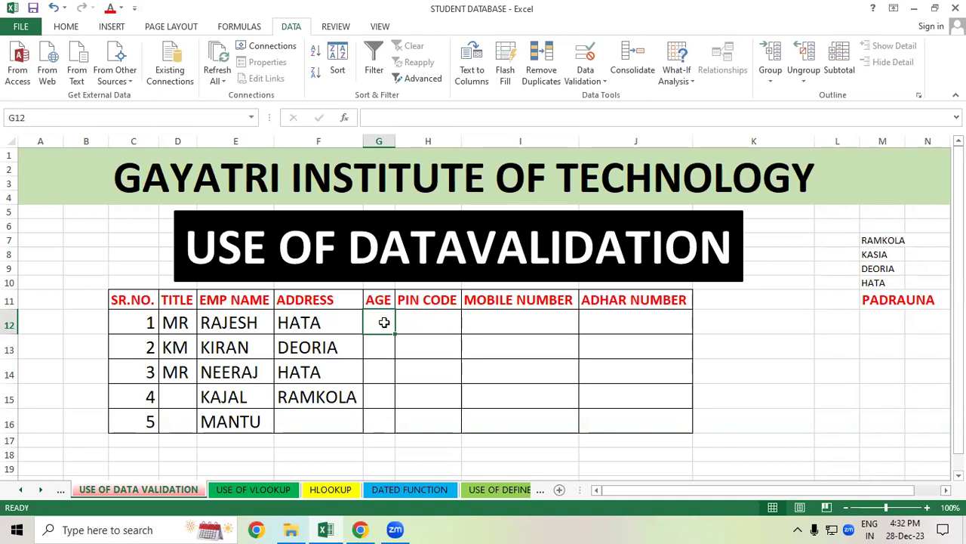
# - Enter =RANDBETWEEN(18,40) in G12 and fill it down to G16
pyautogui.write('=R')
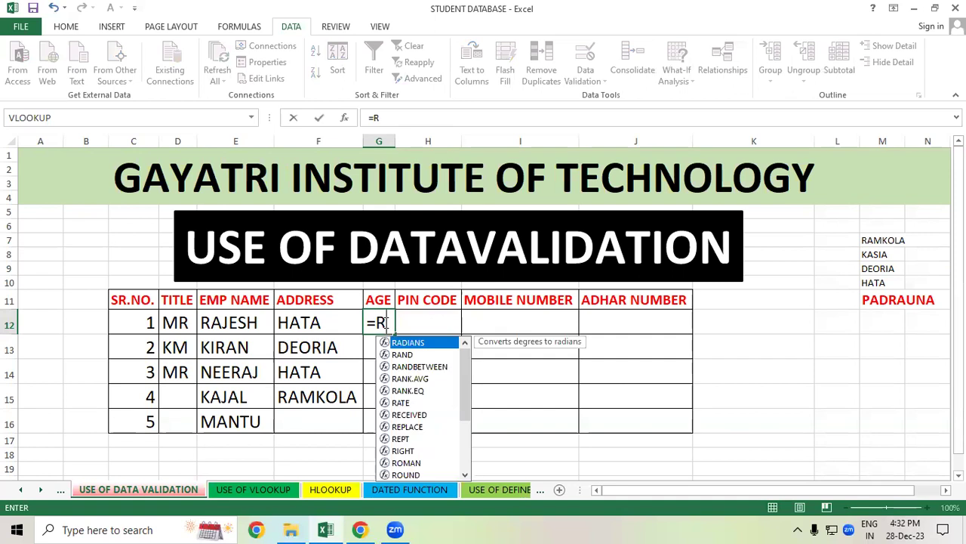
pyautogui.write('ANDBET')
pyautogui.press('Tab')
pyautogui.write('18,40)')
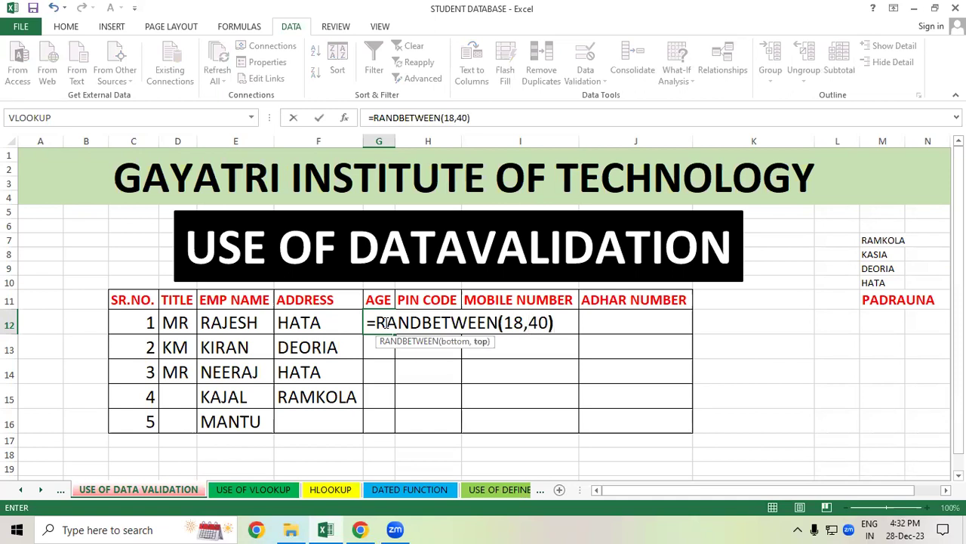
pyautogui.press('Return')
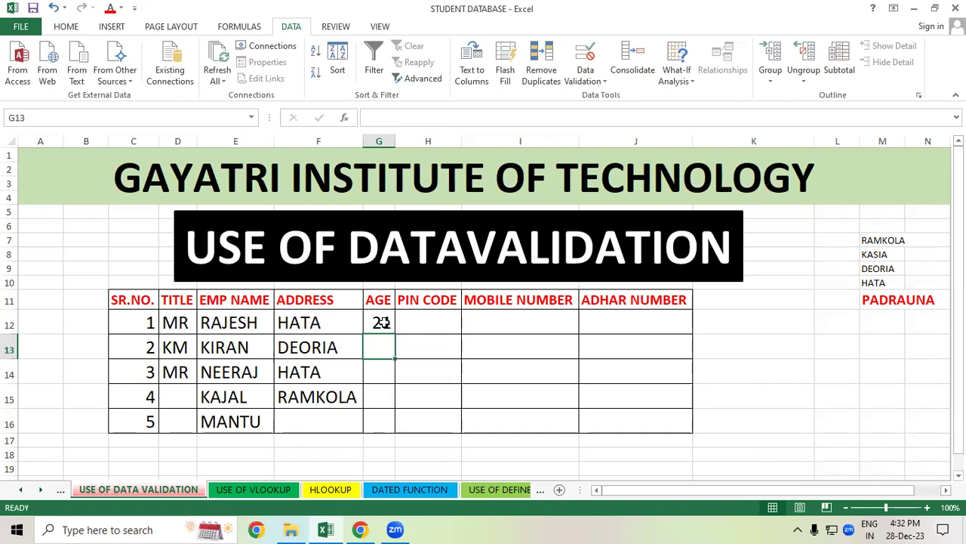
pyautogui.click(383, 323)
pyautogui.doubleClick(394, 333)
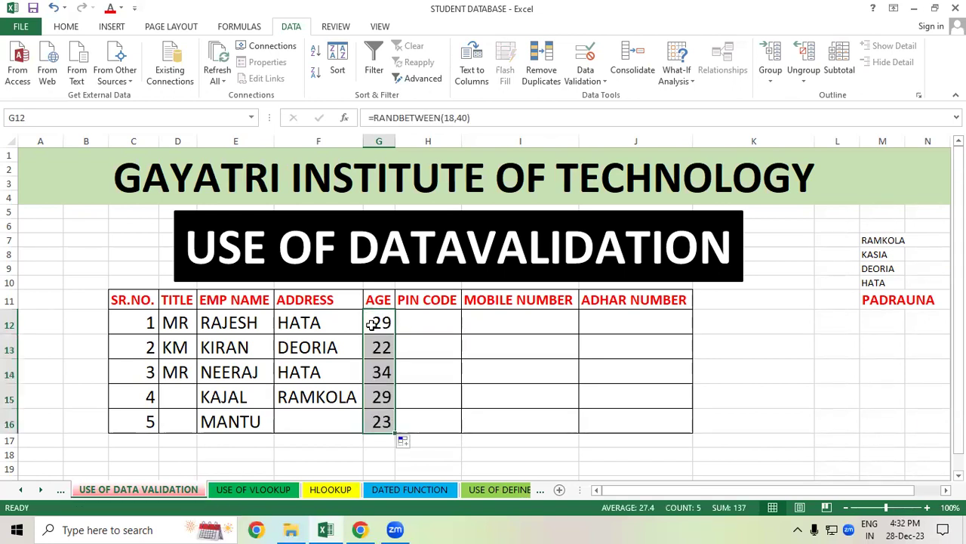
# - Copy G12:G16 and paste it back as values only, fixing the ages
pyautogui.rightClick(374, 328)
pyautogui.click(423, 73)
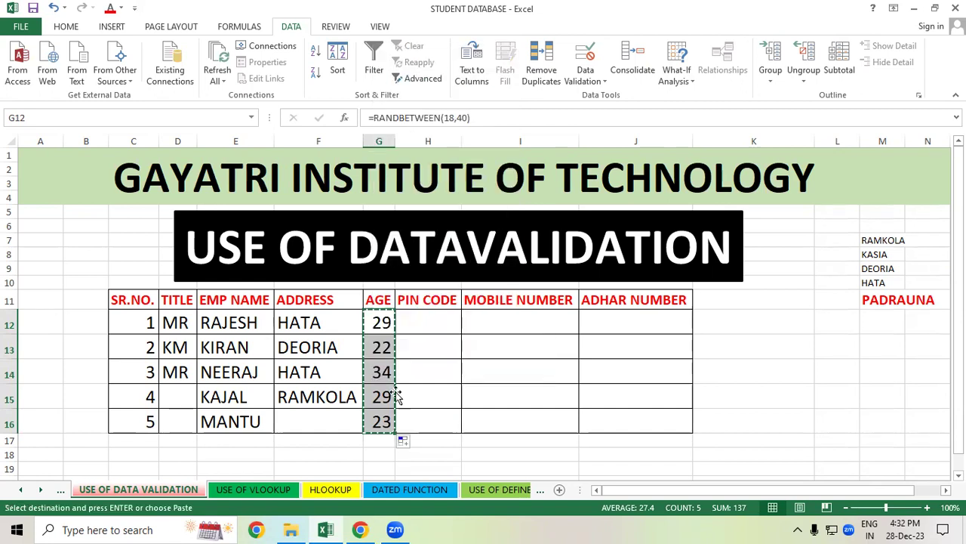
pyautogui.rightClick(377, 369)
pyautogui.click(421, 164)
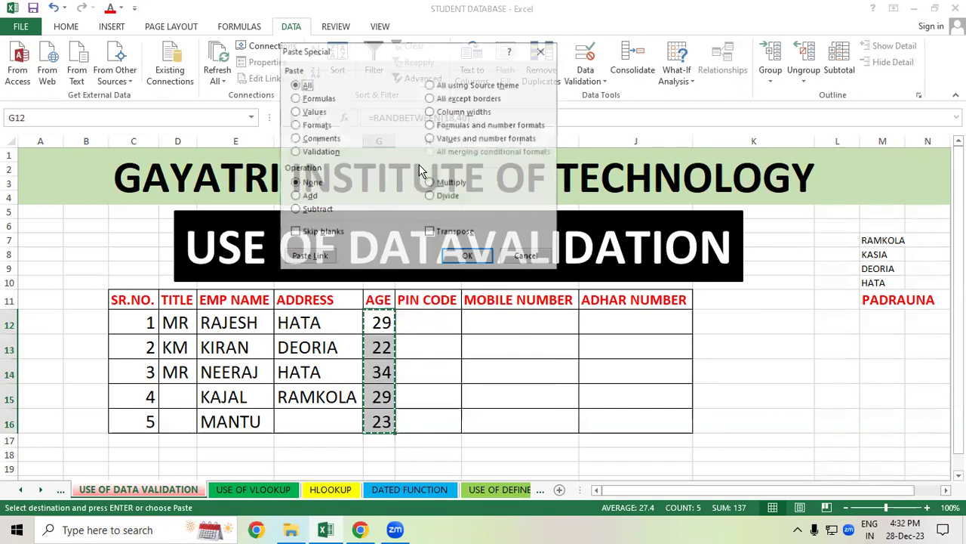
pyautogui.click(309, 112)
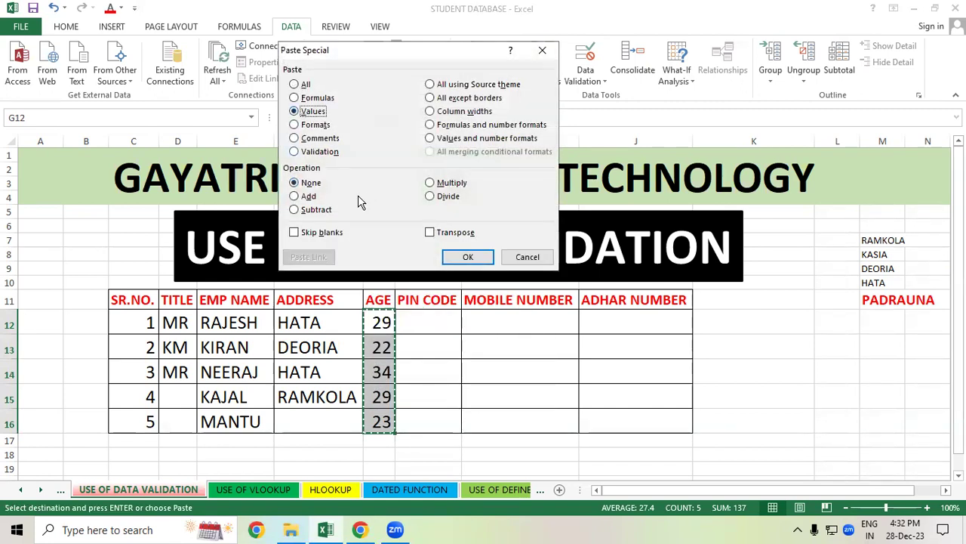
pyautogui.click(468, 257)
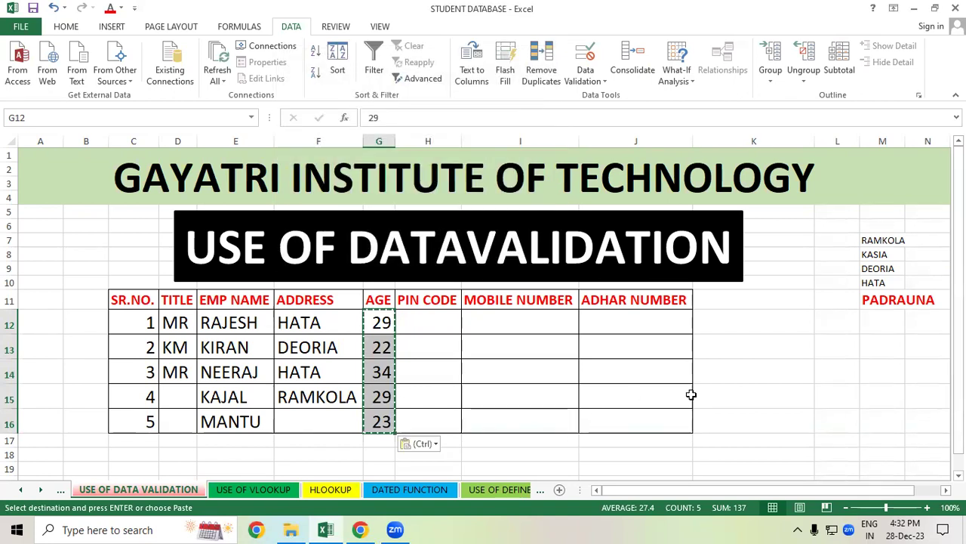
pyautogui.click(716, 376)
pyautogui.click(733, 323)
pyautogui.click(378, 321)
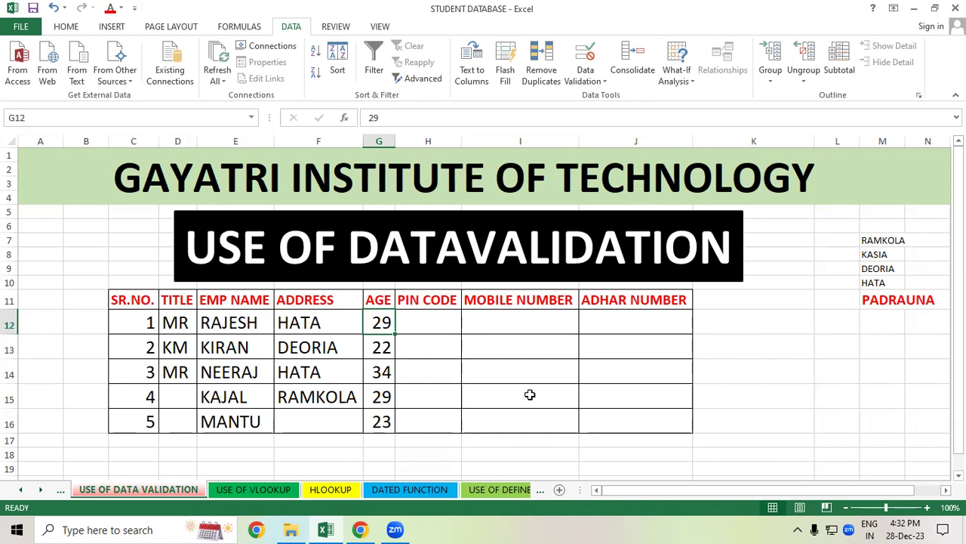
# - Enter 45 in G12, then delete all ages from G12:G16
pyautogui.write('45')
pyautogui.click(530, 394)
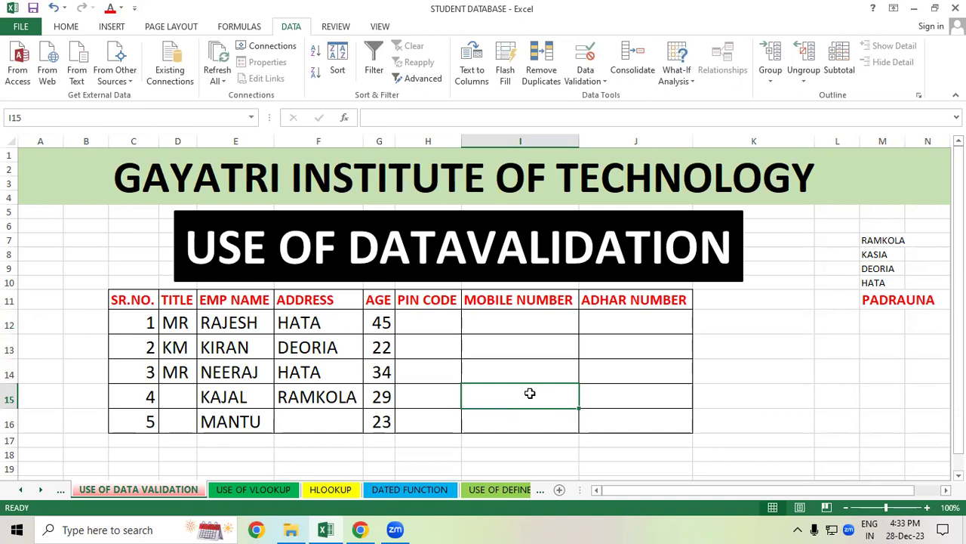
pyautogui.moveTo(381, 323); pyautogui.dragTo(369, 411)
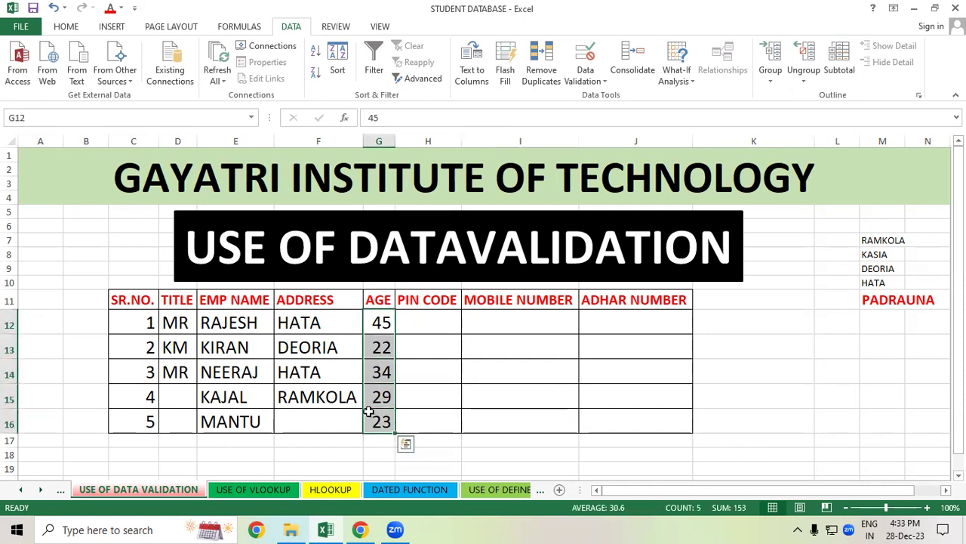
pyautogui.press('Delete')
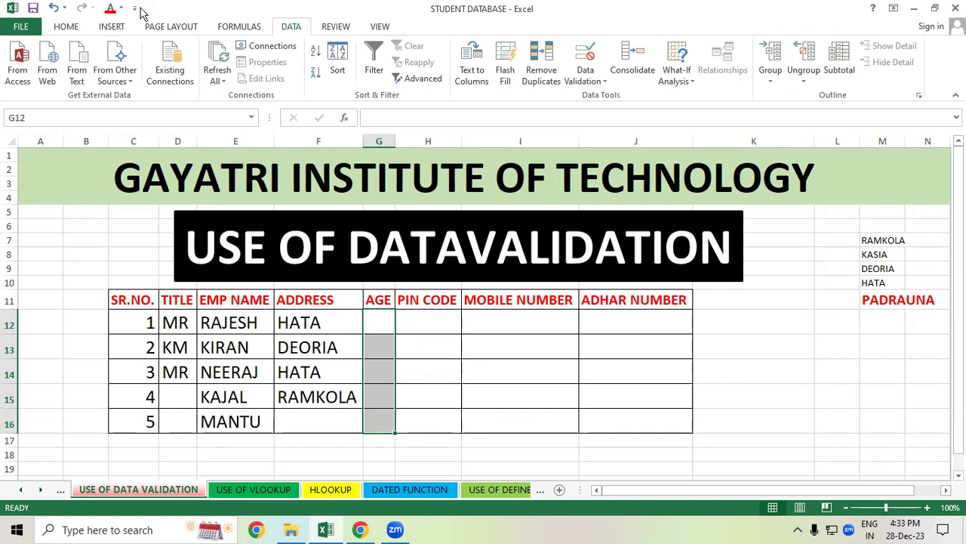
# - Add a Whole number validation between 18 and 40 to G12:G16
pyautogui.click(582, 72)
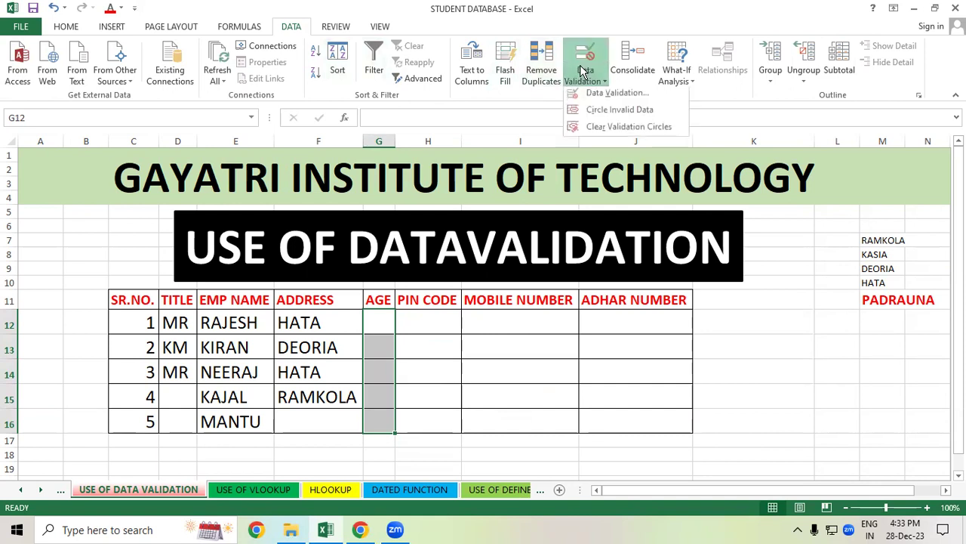
pyautogui.click(617, 93)
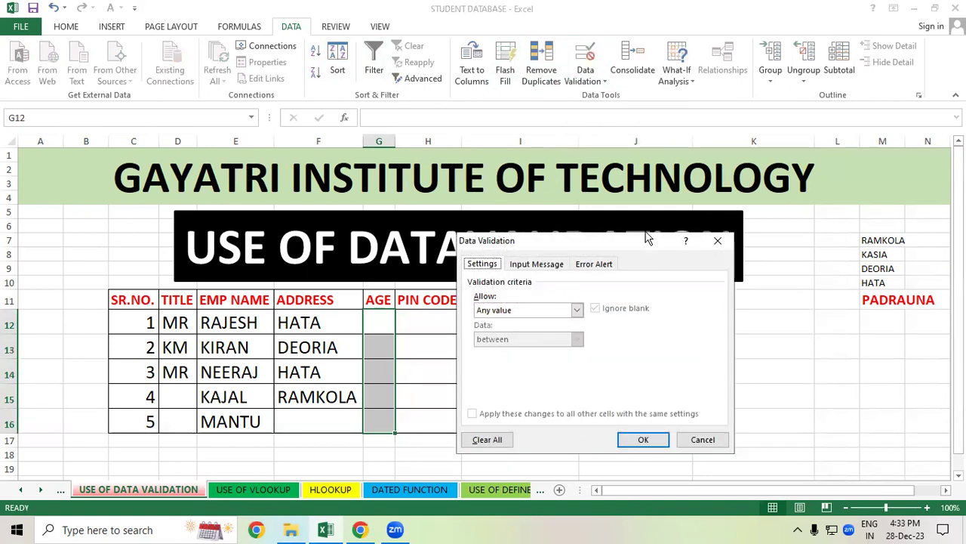
pyautogui.click(509, 135)
pyautogui.click(475, 158)
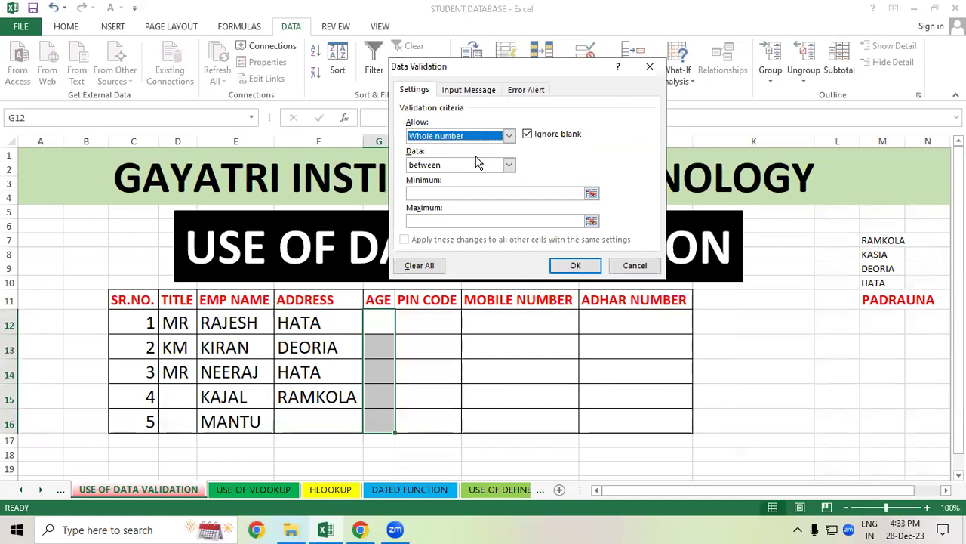
pyautogui.click(441, 194)
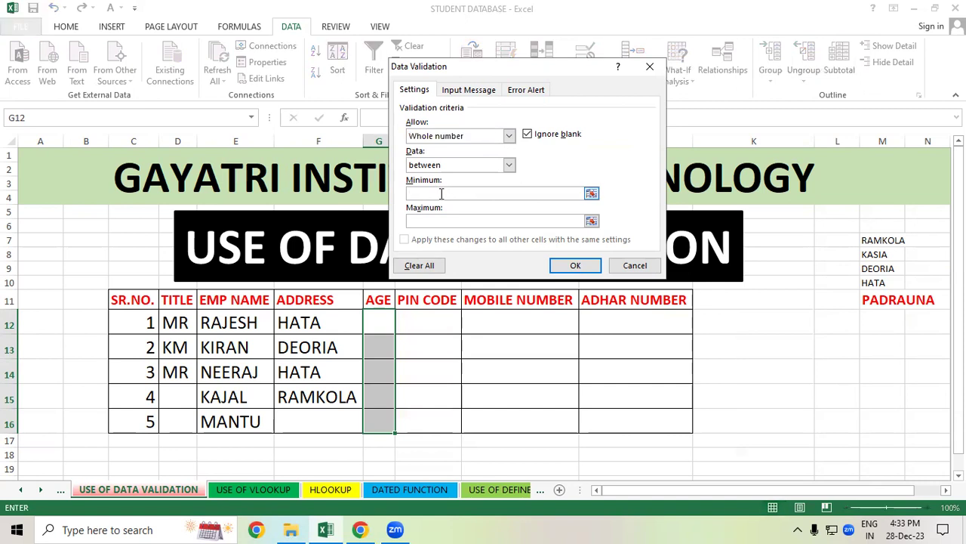
pyautogui.write('18')
pyautogui.click(461, 220)
pyautogui.write('40')
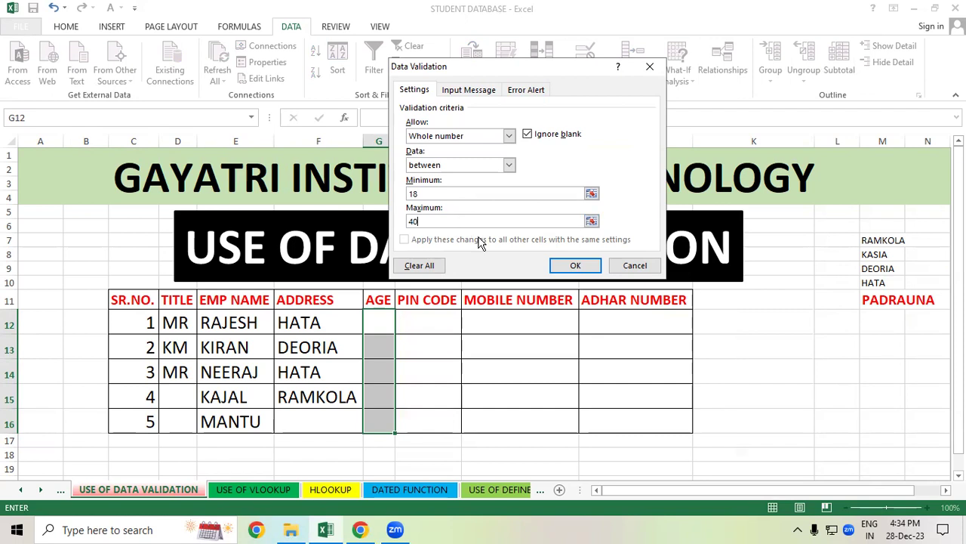
pyautogui.click(576, 265)
pyautogui.click(441, 394)
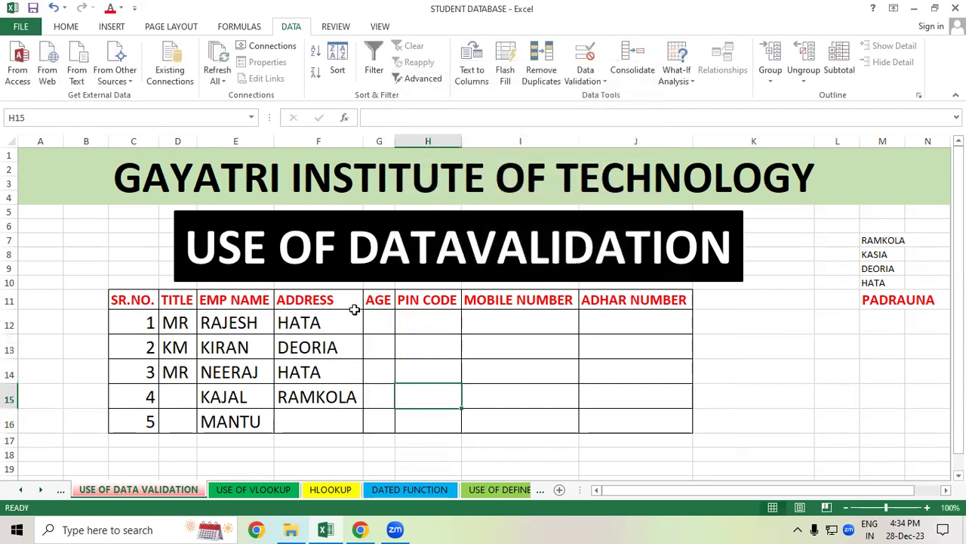
pyautogui.click(380, 316)
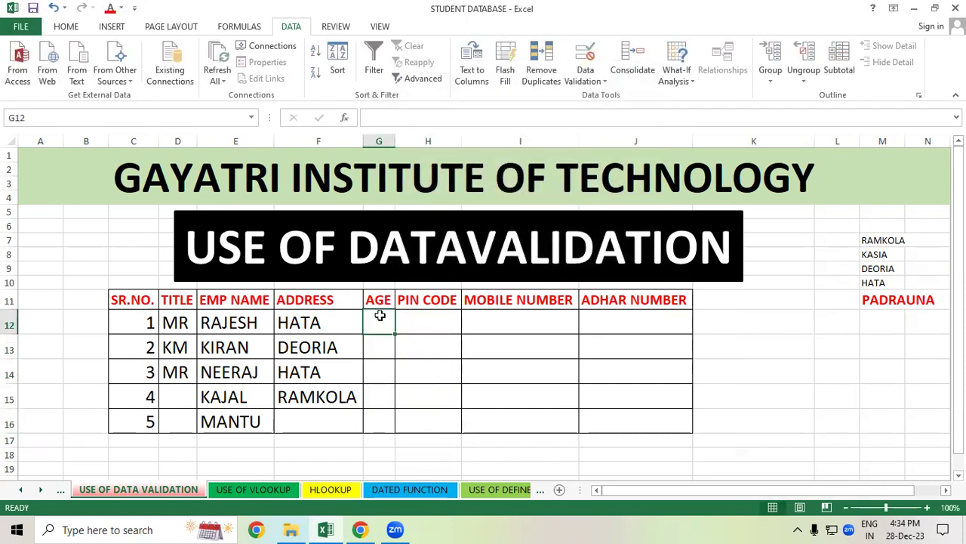
pyautogui.write('17')
pyautogui.press('Return')
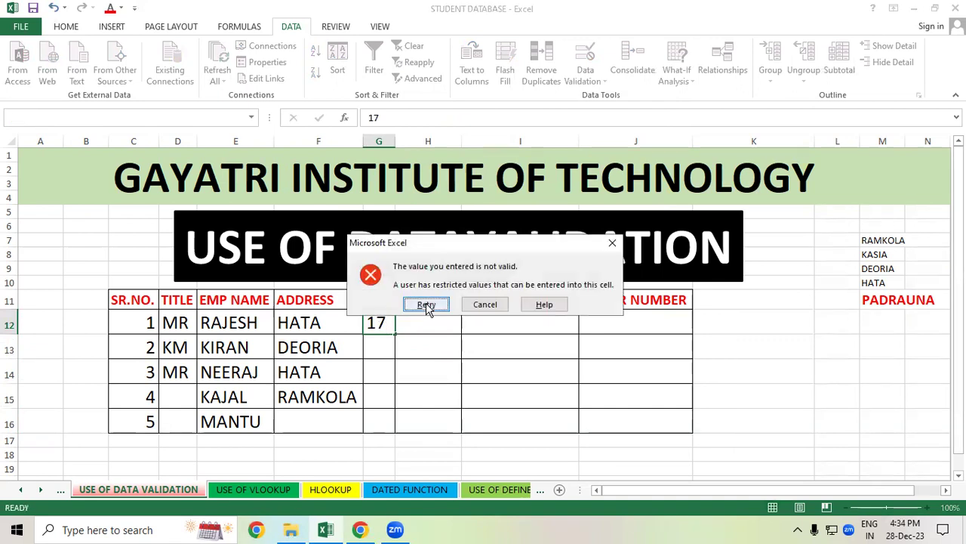
pyautogui.click(426, 306)
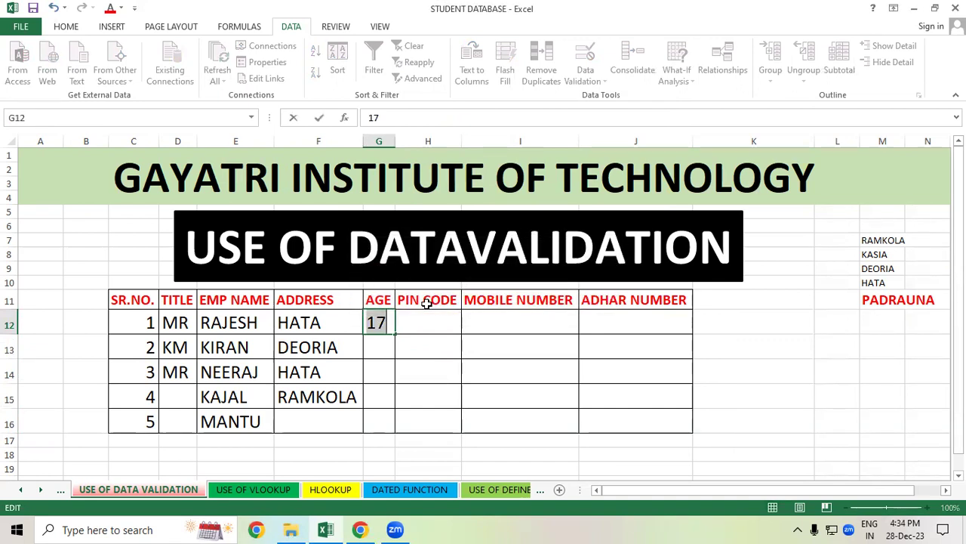
pyautogui.press('Return')
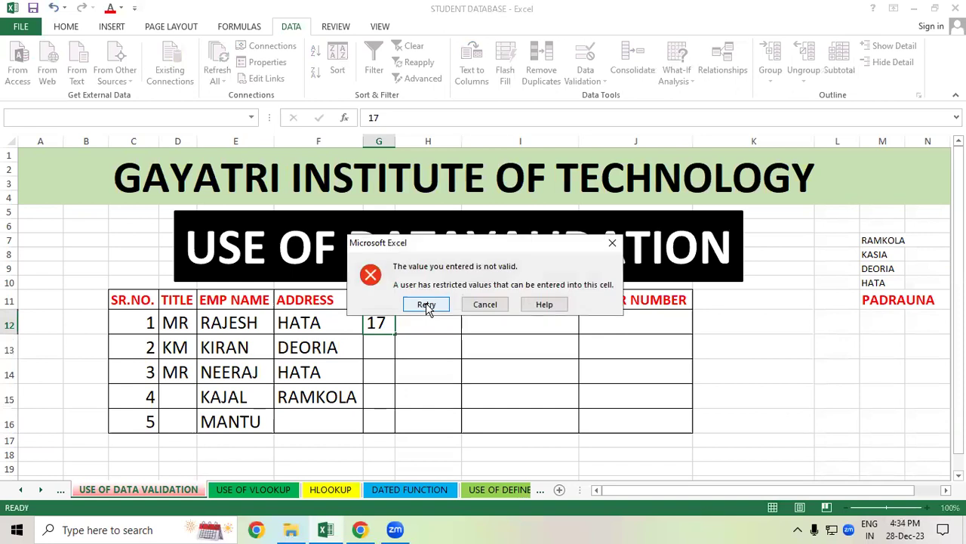
pyautogui.click(427, 306)
pyautogui.press('Return')
pyautogui.click(427, 306)
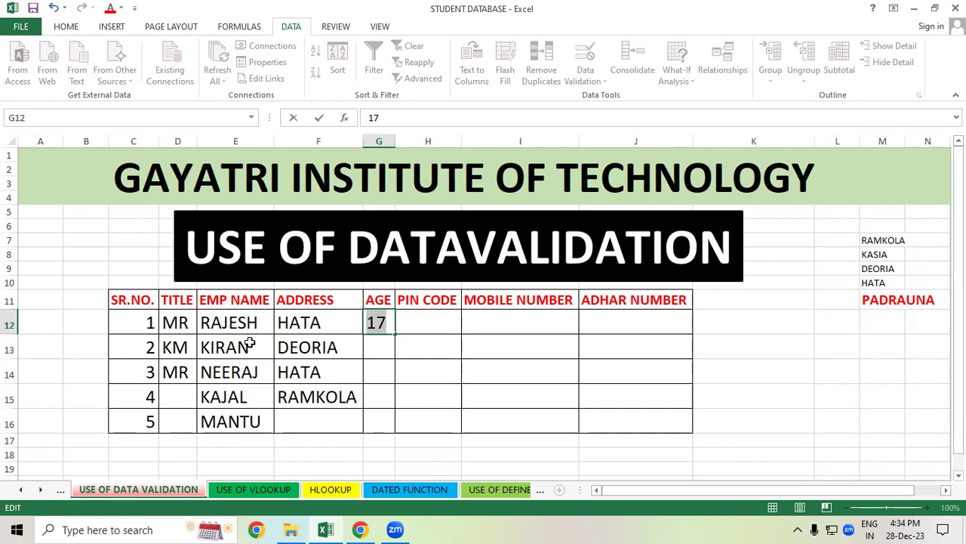
pyautogui.write('17')
pyautogui.press('Return')
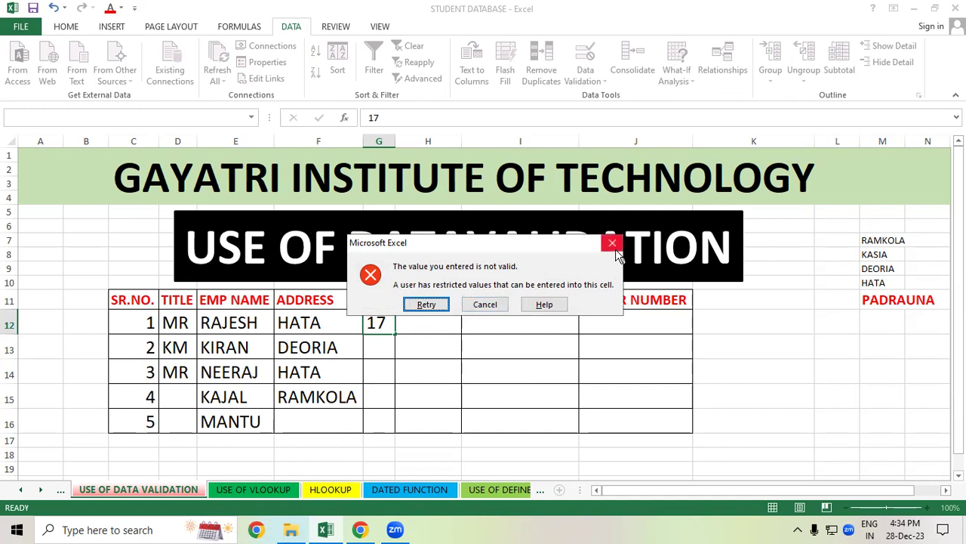
pyautogui.click(616, 251)
pyautogui.click(460, 374)
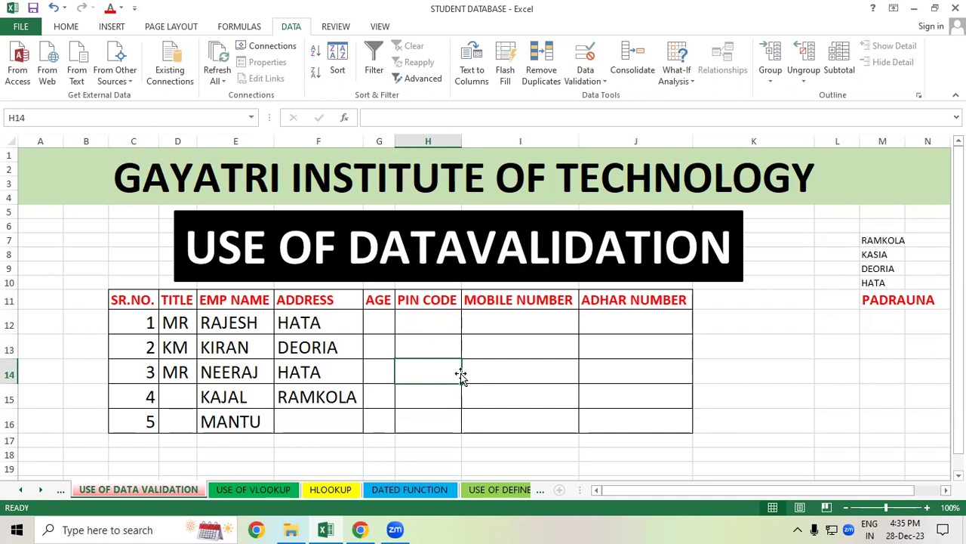
# - Set the AGE cells' validation error message to 'AGE ALLOW BETWEEN 18 TO 40'
pyautogui.click(560, 373)
pyautogui.moveTo(378, 321); pyautogui.dragTo(379, 421)
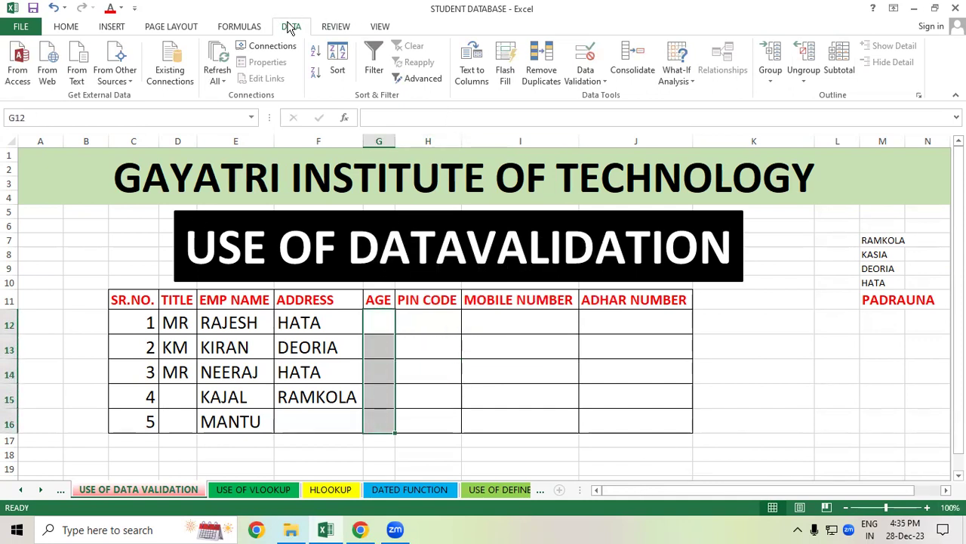
pyautogui.click(587, 79)
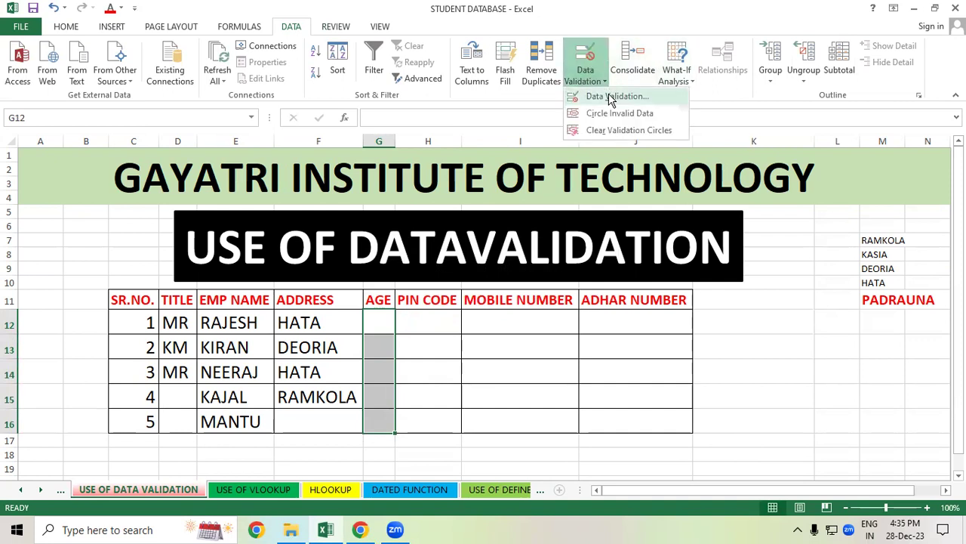
pyautogui.click(613, 97)
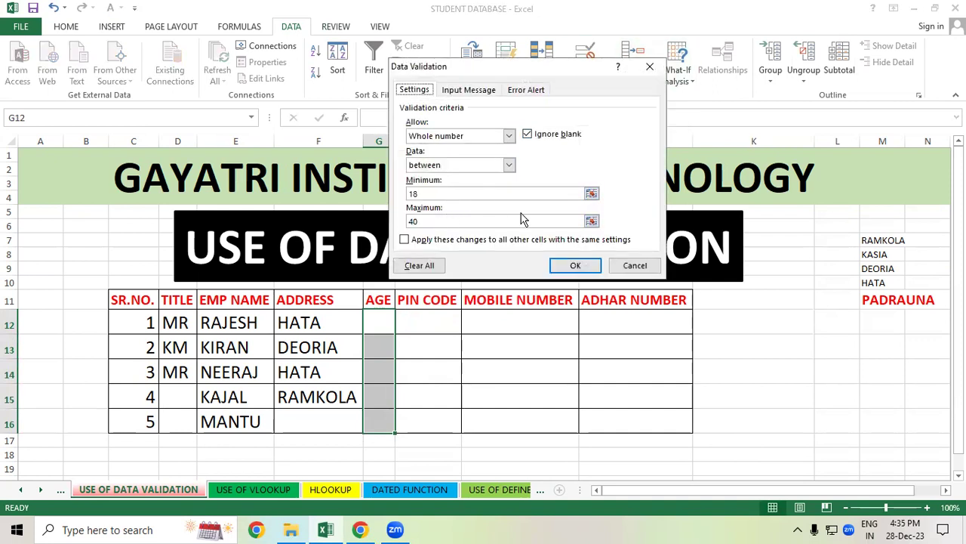
pyautogui.click(524, 90)
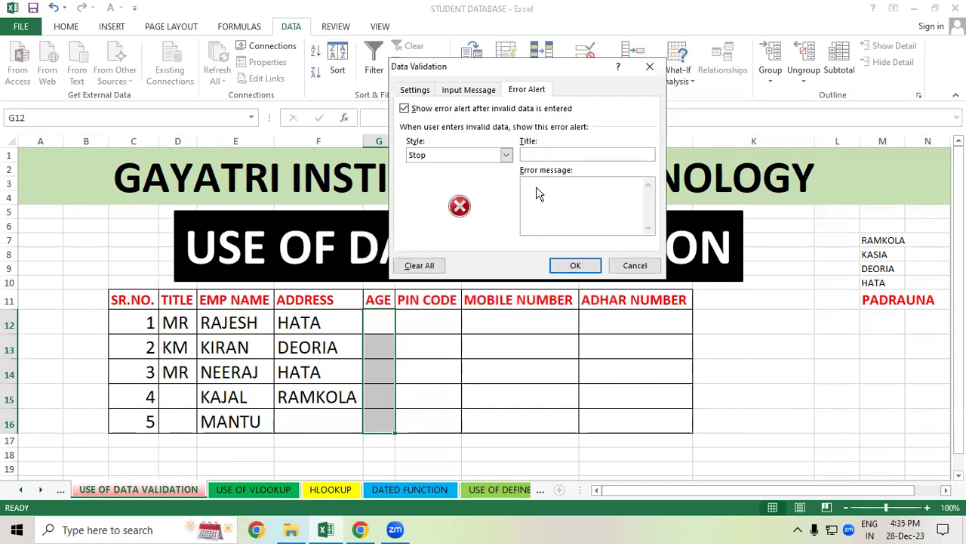
pyautogui.write('AGEL=ALLOW')
pyautogui.press('BackSpace')
pyautogui.press('BackSpace')
pyautogui.press('BackSpace')
pyautogui.press('BackSpace')
pyautogui.press('BackSpace')
pyautogui.press('BackSpace')
pyautogui.press('BackSpace')
pyautogui.press('BackSpace')
pyautogui.write('L')
pyautogui.press('BackSpace')
pyautogui.write('ALLOW ')
pyautogui.write('BETWEEN 18 TO 40')
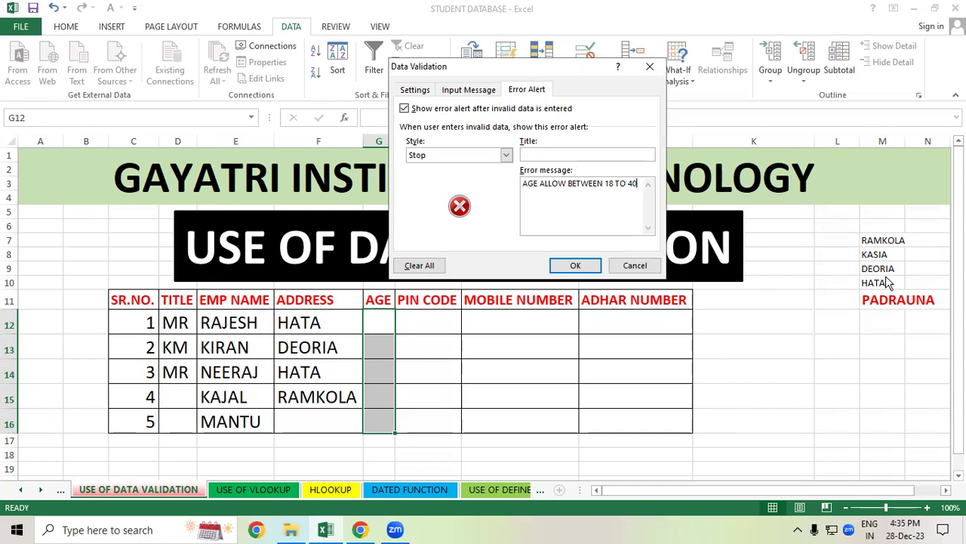
pyautogui.click(592, 268)
pyautogui.click(499, 326)
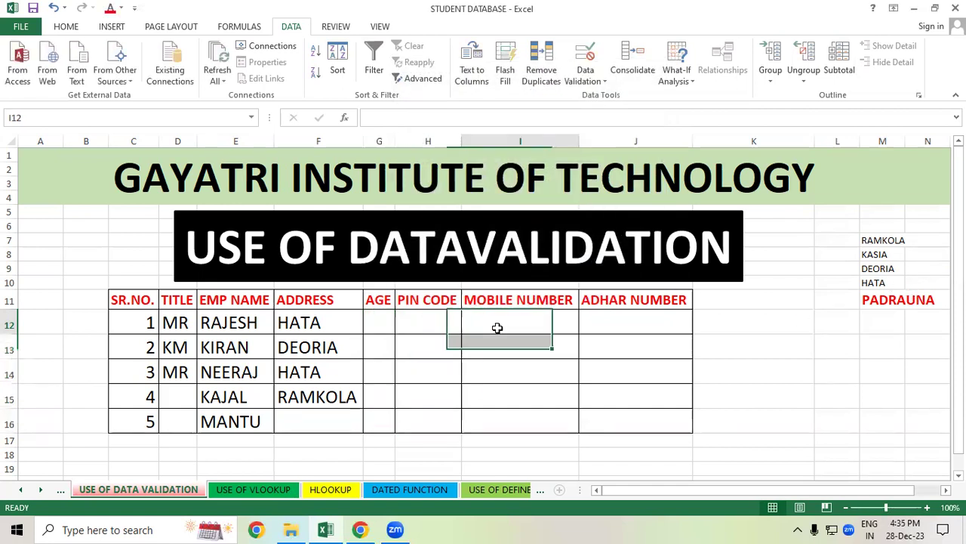
# - Enter 12 in RAJESH's AGE cell G12 to test the age rule
pyautogui.click(381, 326)
pyautogui.write('12')
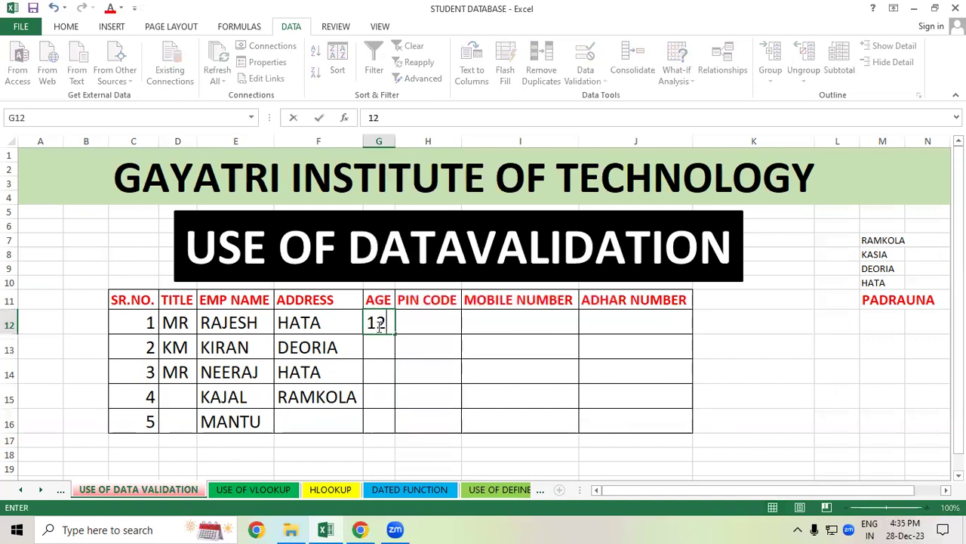
pyautogui.press('Return')
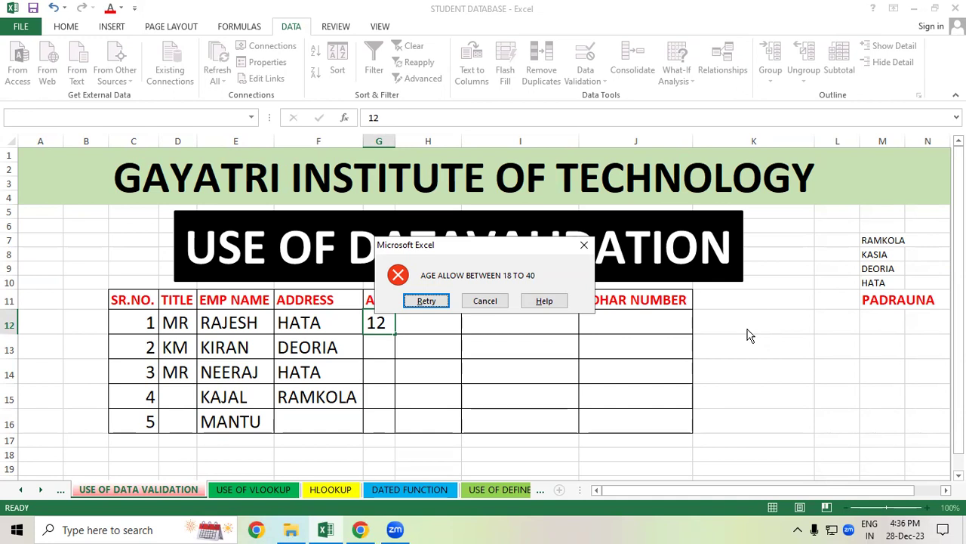
# - Retry the rejected entry and enter 20 as RAJESH's age in G12
pyautogui.click(413, 305)
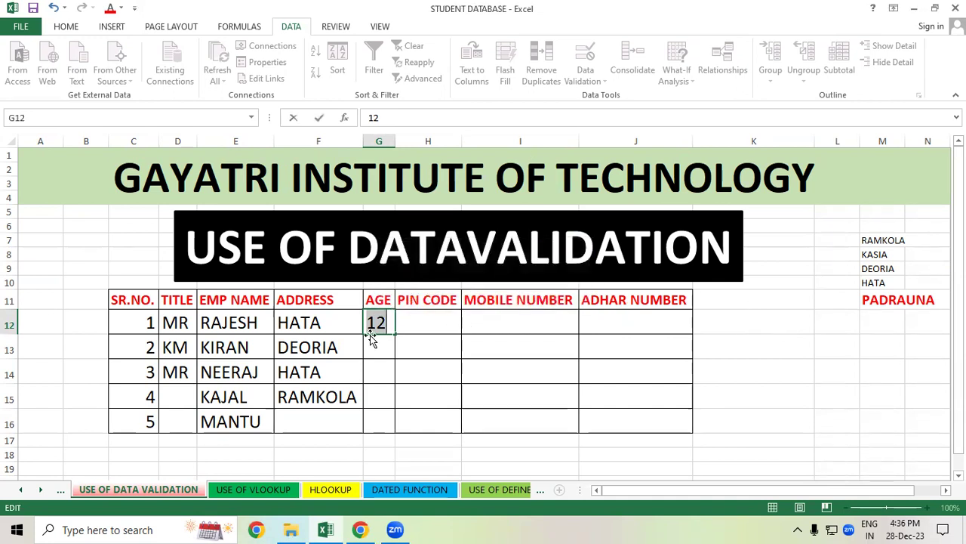
pyautogui.write('20')
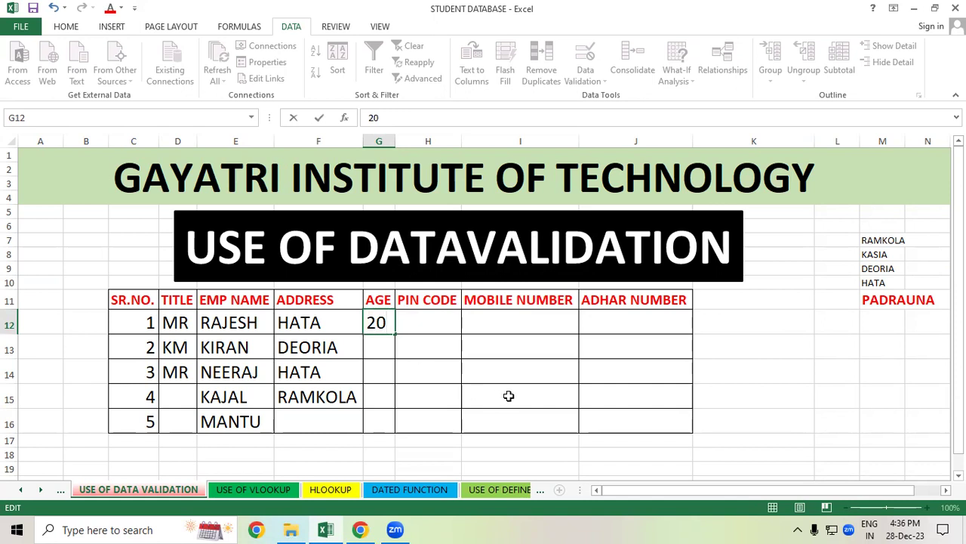
pyautogui.click(418, 319)
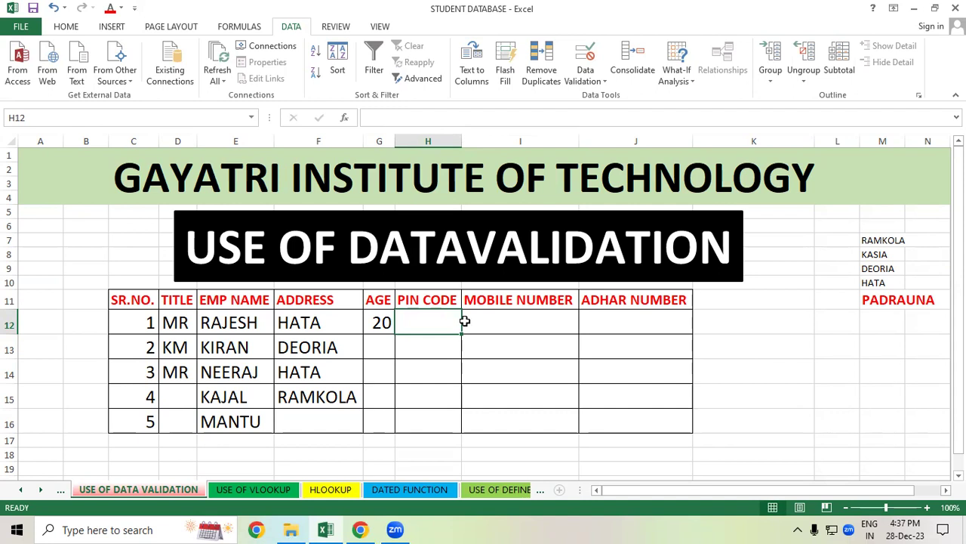
pyautogui.click(597, 380)
pyautogui.click(598, 387)
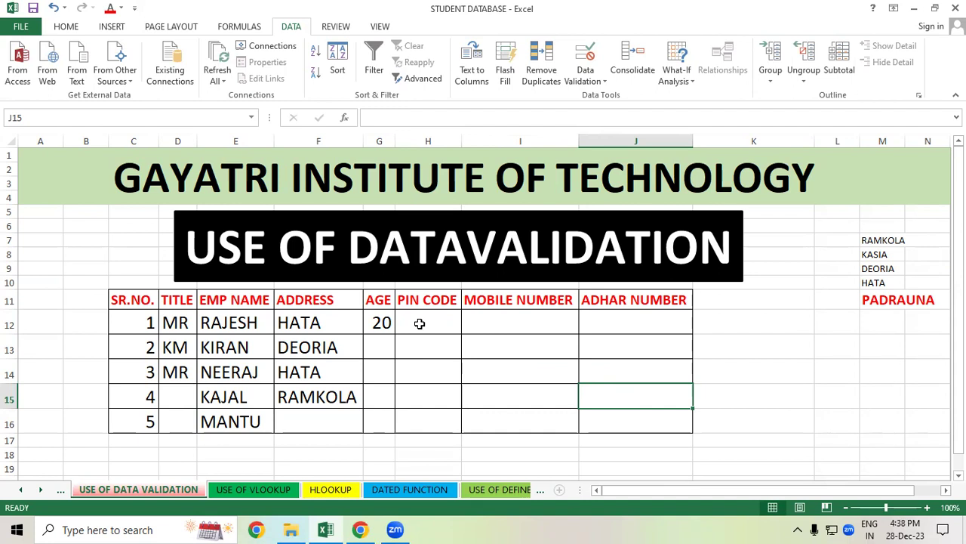
pyautogui.click(542, 337)
# - Give the PIN CODE cells H12:H16 a Text length validation rule equal to 6
pyautogui.moveTo(441, 314); pyautogui.dragTo(442, 416)
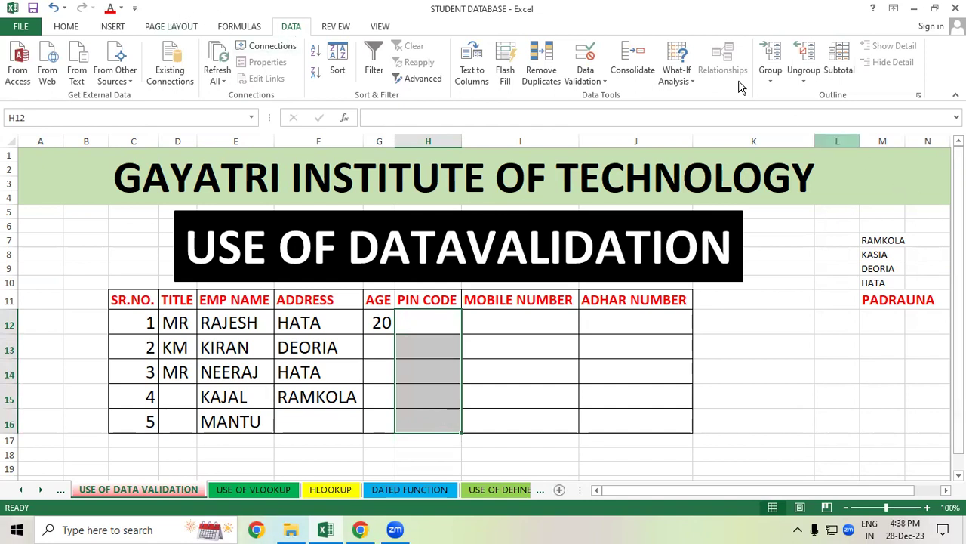
pyautogui.click(588, 78)
pyautogui.click(613, 96)
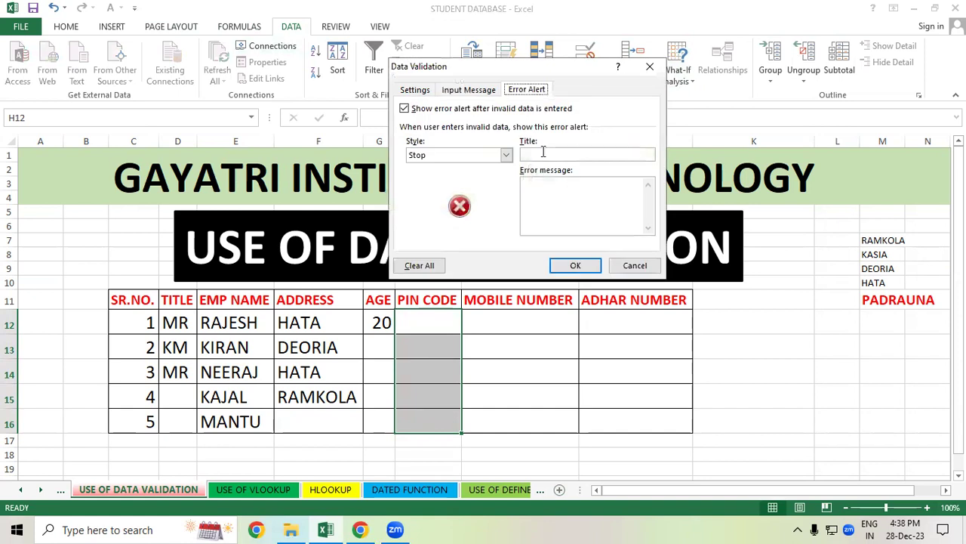
pyautogui.click(417, 90)
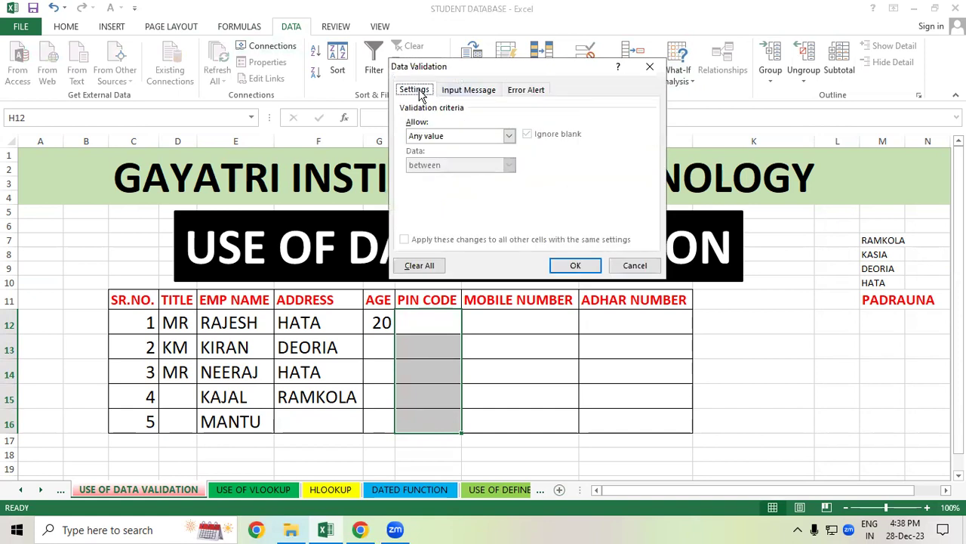
pyautogui.click(510, 136)
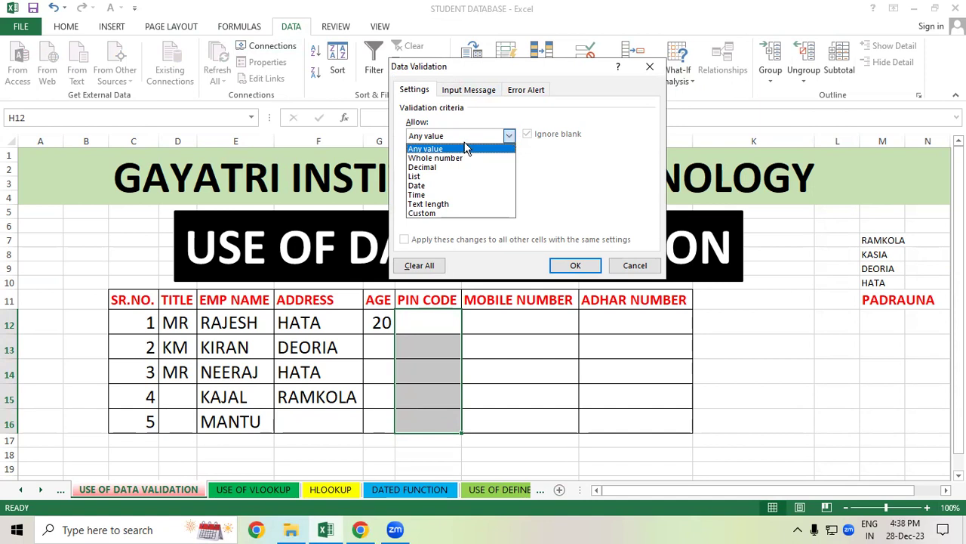
pyautogui.click(432, 204)
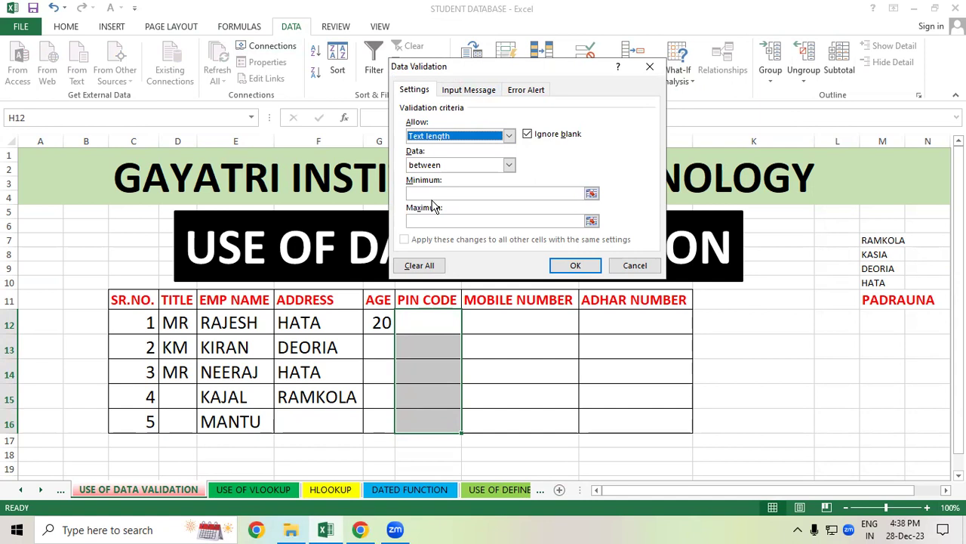
pyautogui.click(509, 166)
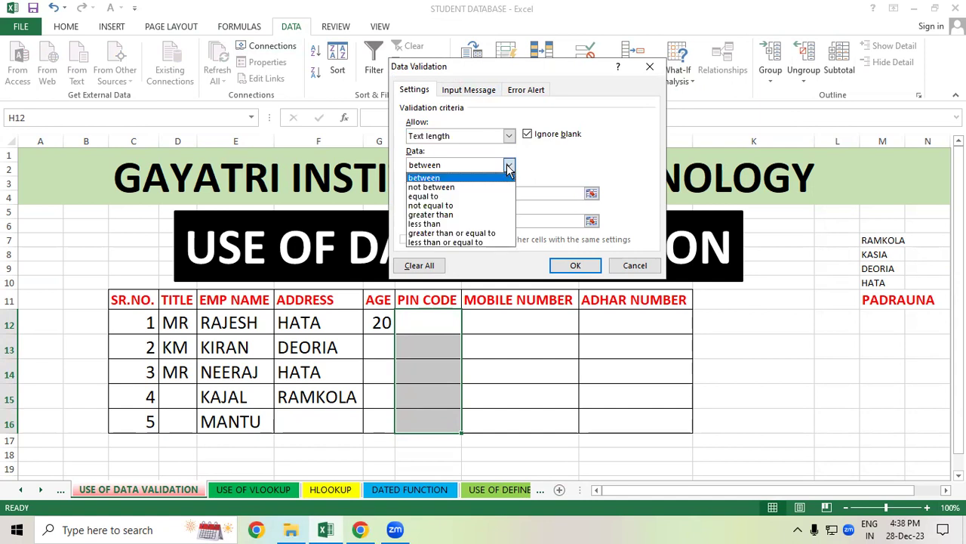
pyautogui.click(449, 195)
pyautogui.click(449, 193)
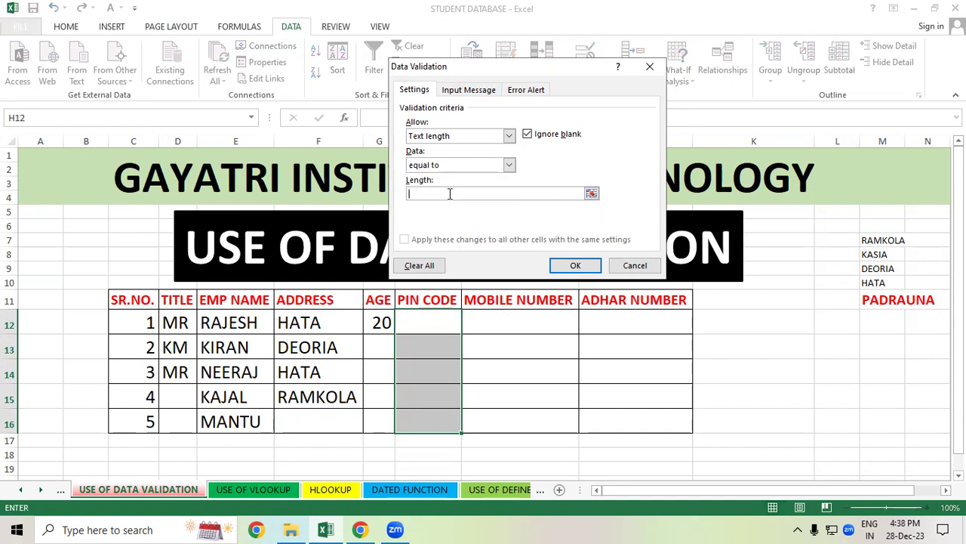
pyautogui.write('6')
# - Add a Warning alert reading 'PIN CODE VALID ONLY 6 DIGIT' and apply the rule
pyautogui.click(525, 92)
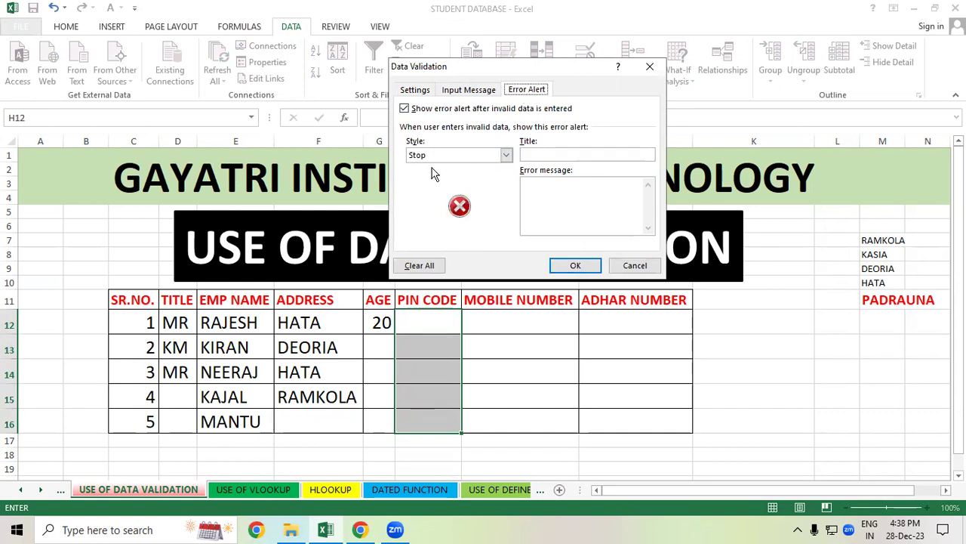
pyautogui.click(506, 155)
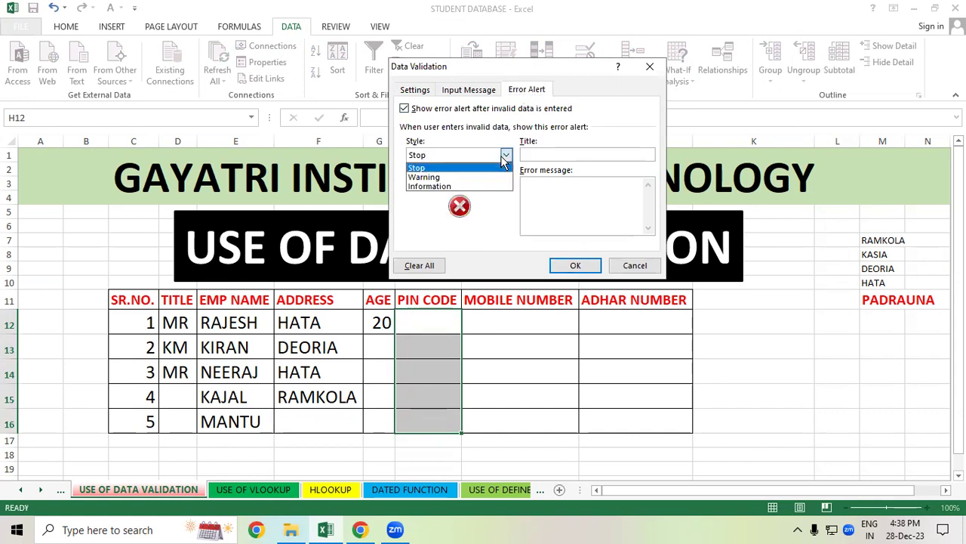
pyautogui.click(464, 179)
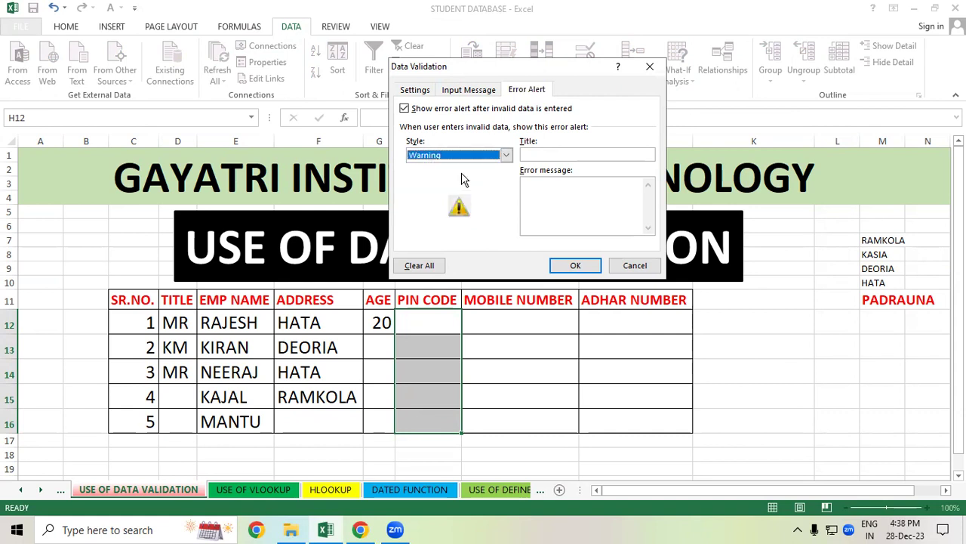
pyautogui.click(574, 189)
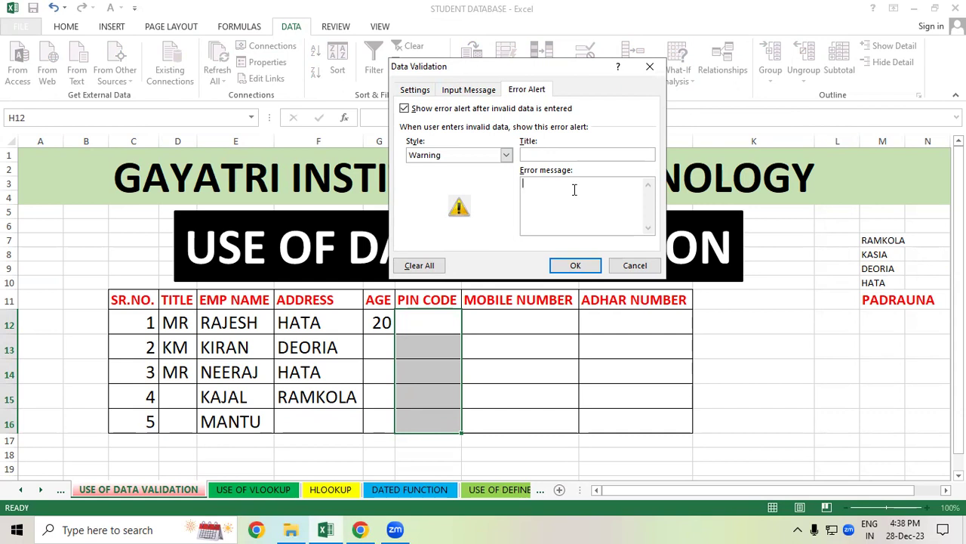
pyautogui.write('PIN CODE VALID ONLY ')
pyautogui.write('6 DIGIT')
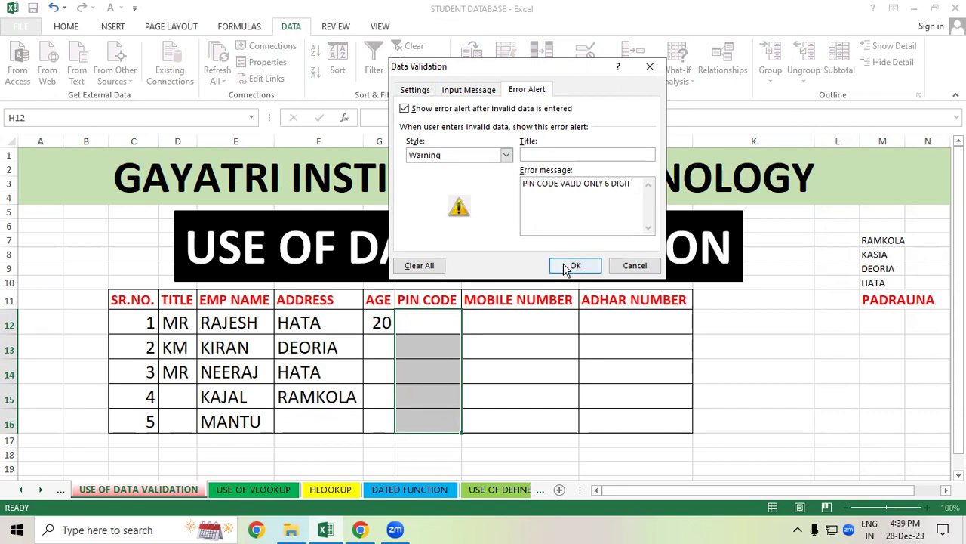
pyautogui.click(575, 268)
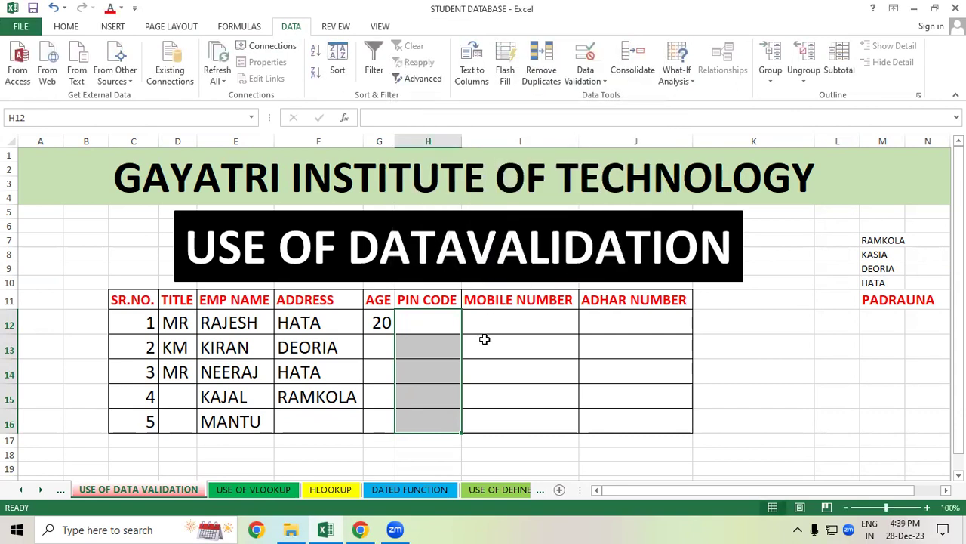
# - Enter 222 as the first PIN CODE in H12 and keep it despite the warning
pyautogui.click(485, 340)
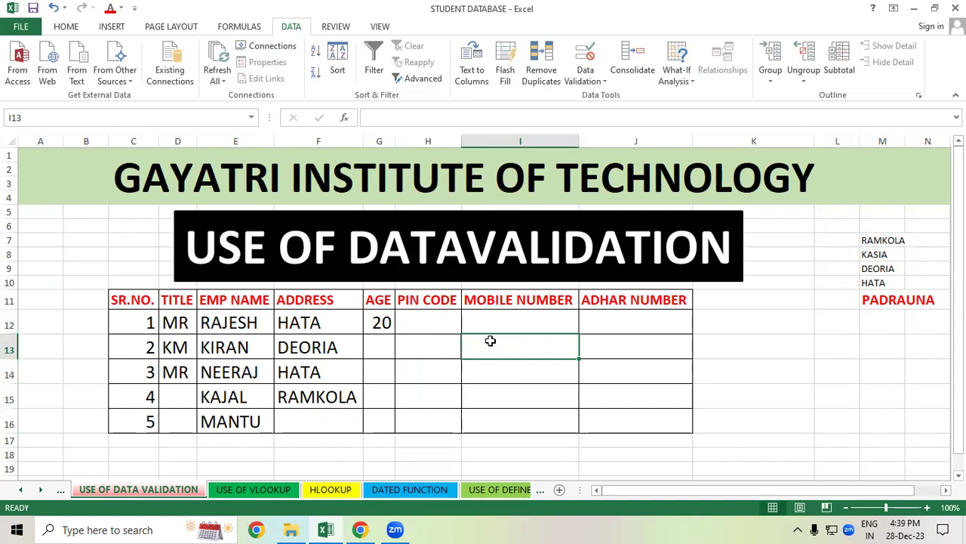
pyautogui.click(426, 323)
pyautogui.write('222')
pyautogui.press('Return')
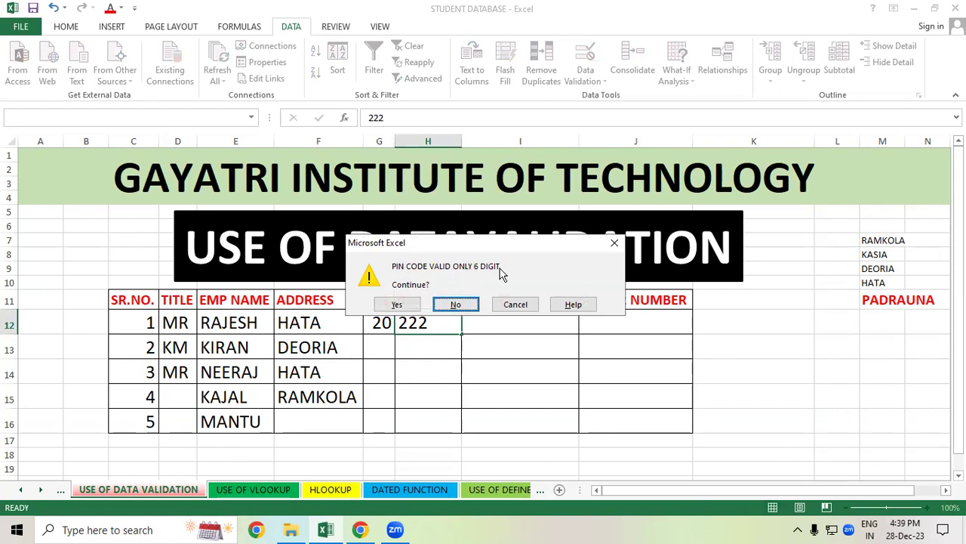
pyautogui.click(401, 304)
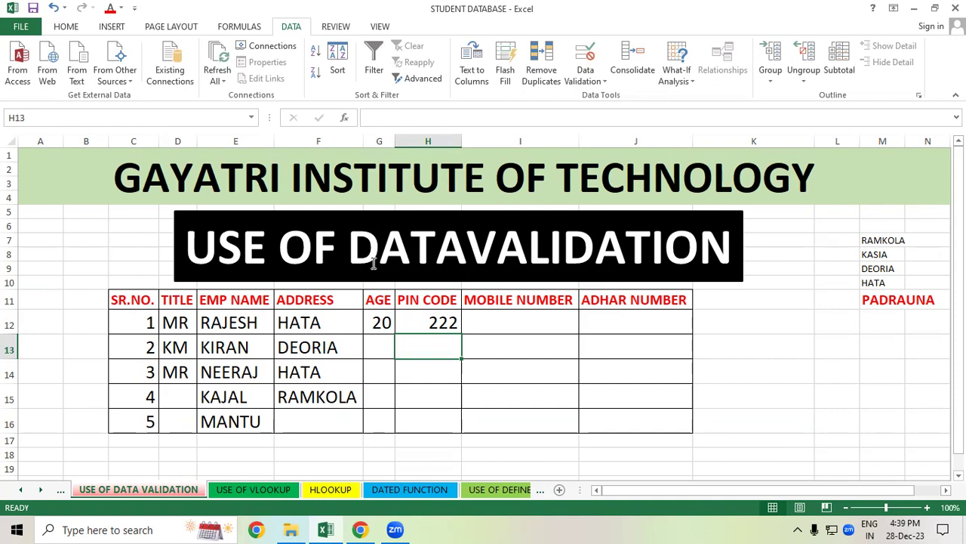
# - Try an 8-digit PIN code, retract it, then keep 22222222 in H15 despite the warning
pyautogui.write('27430456')
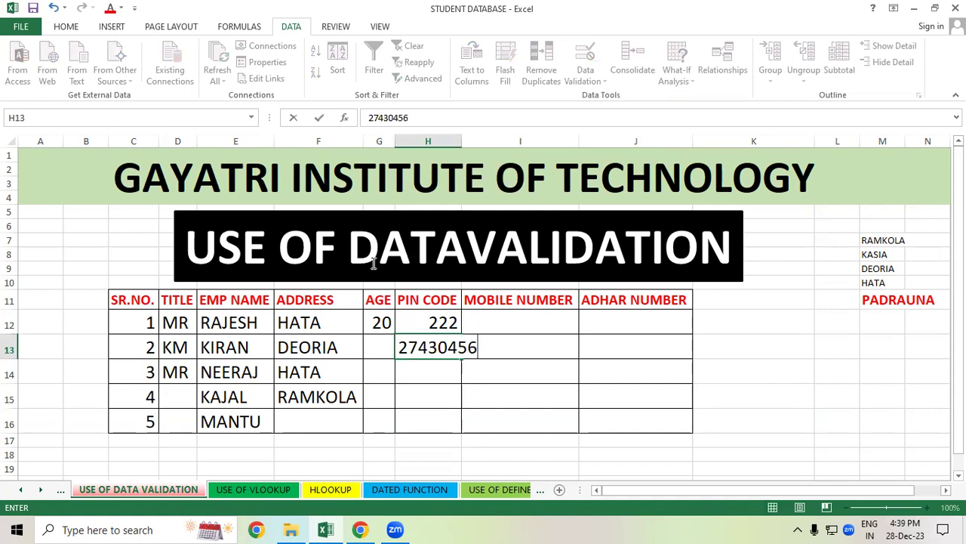
pyautogui.press('Return')
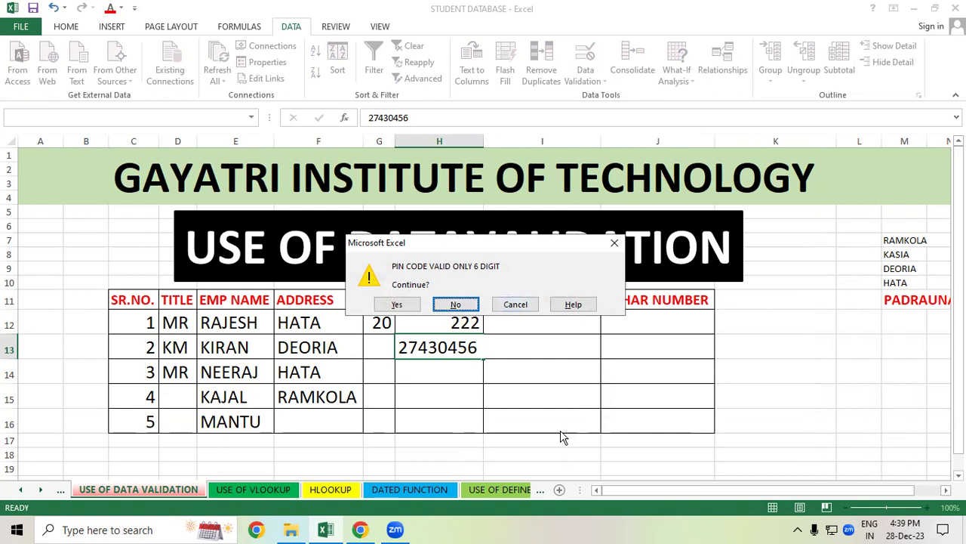
pyautogui.click(473, 301)
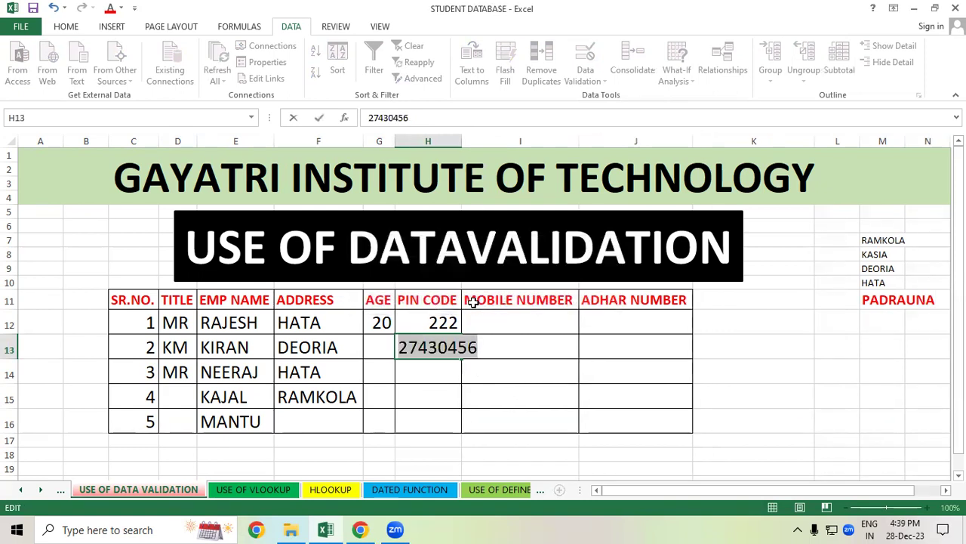
pyautogui.press('BackSpace')
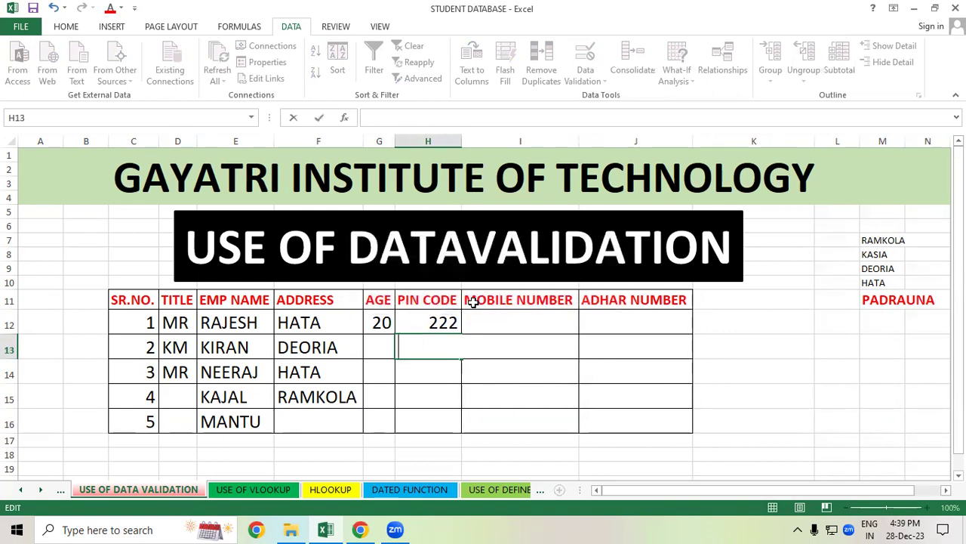
pyautogui.click(455, 402)
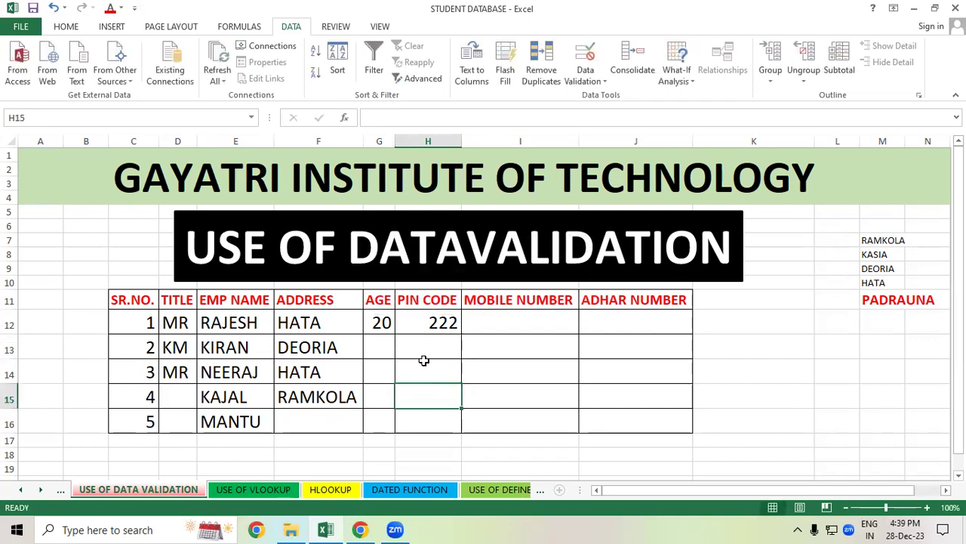
pyautogui.write('22222222')
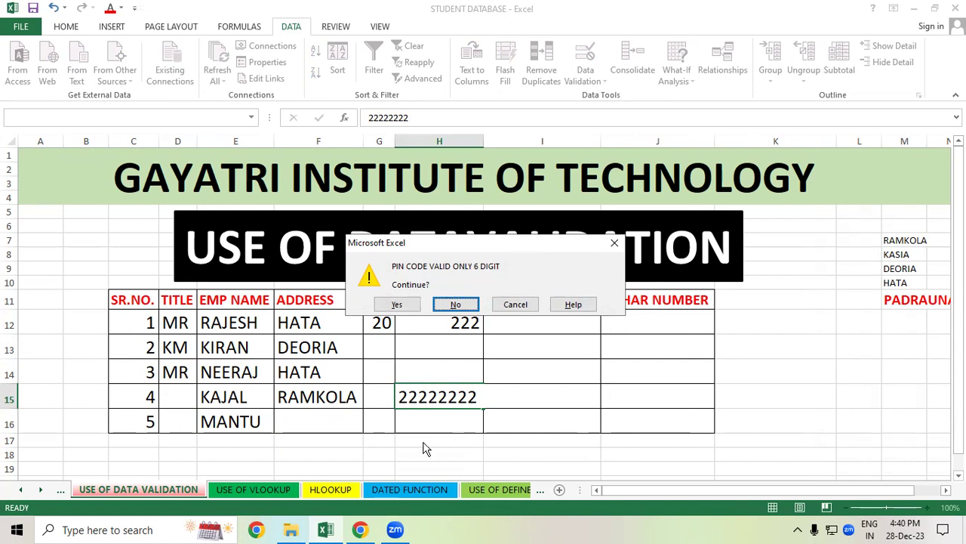
pyautogui.click(397, 304)
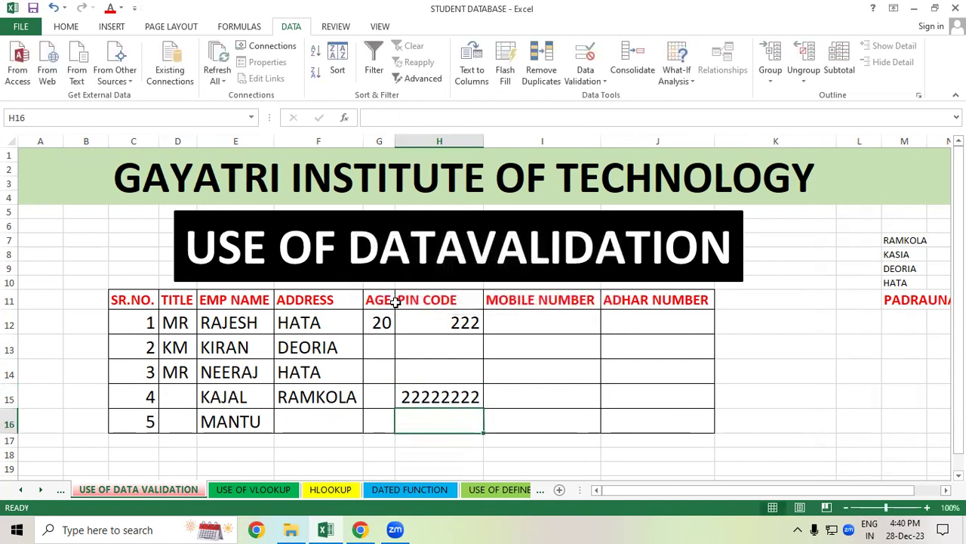
# - Select the MOBILE NUMBER cells I12:I16
pyautogui.click(551, 380)
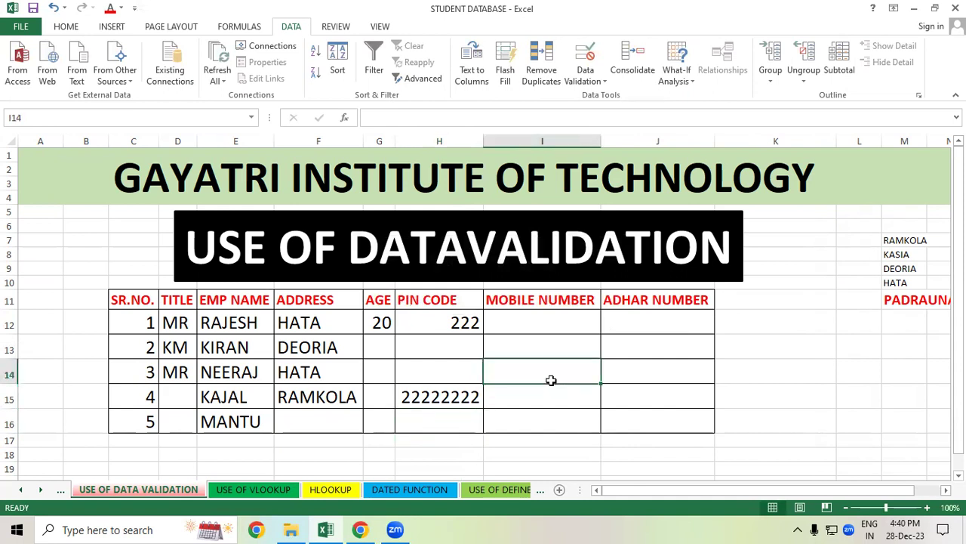
pyautogui.click(559, 325)
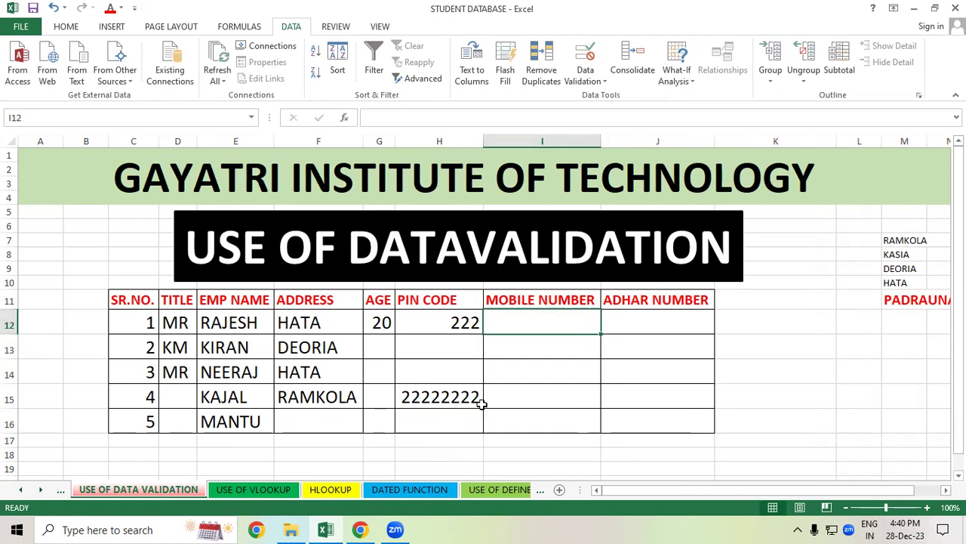
pyautogui.click(649, 375)
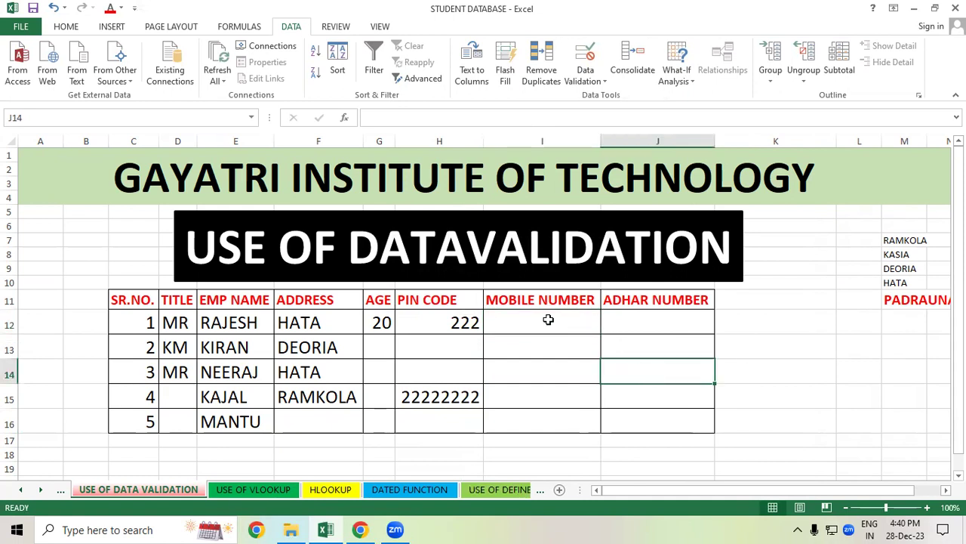
pyautogui.moveTo(548, 320); pyautogui.dragTo(551, 420)
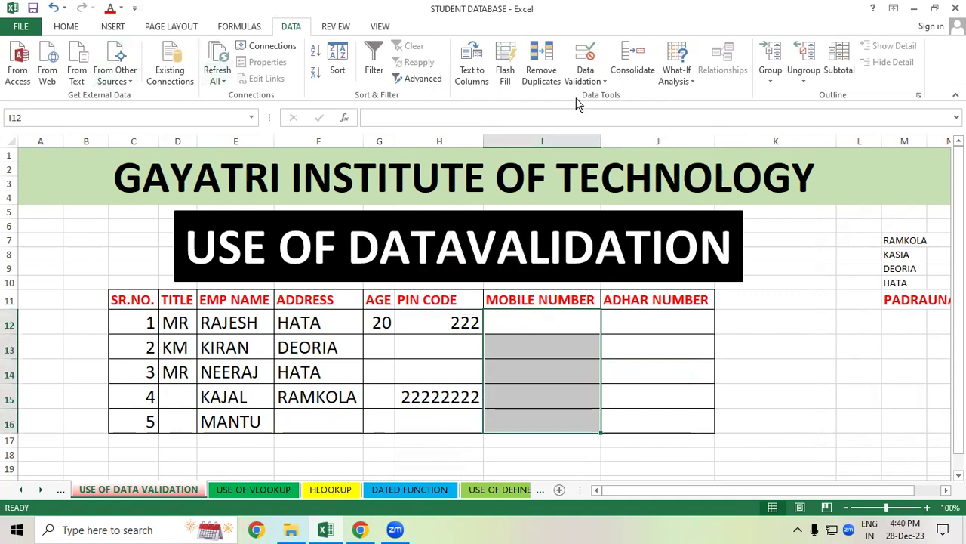
# - Set a Data Validation Text length rule equal to 10 for the selected cells
pyautogui.click(582, 79)
pyautogui.click(597, 96)
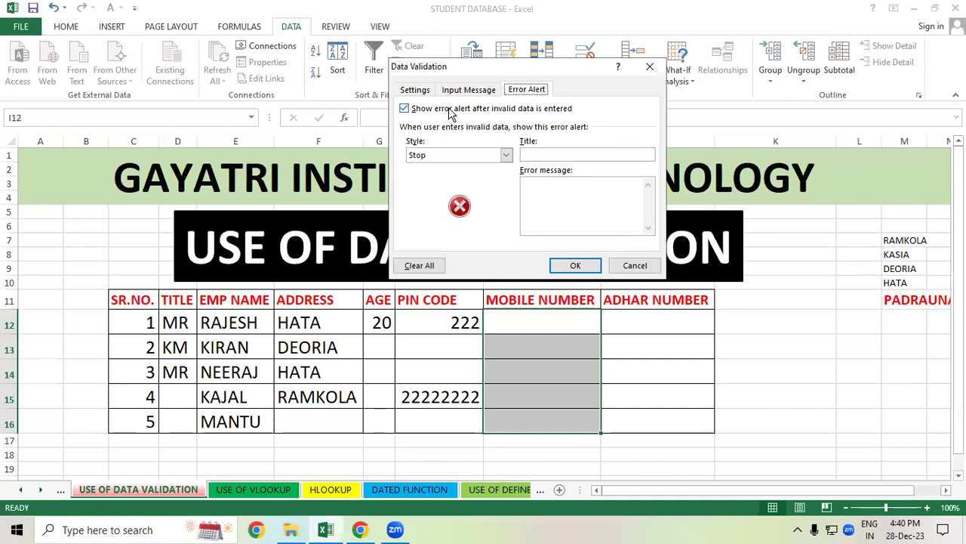
pyautogui.click(421, 93)
pyautogui.click(510, 136)
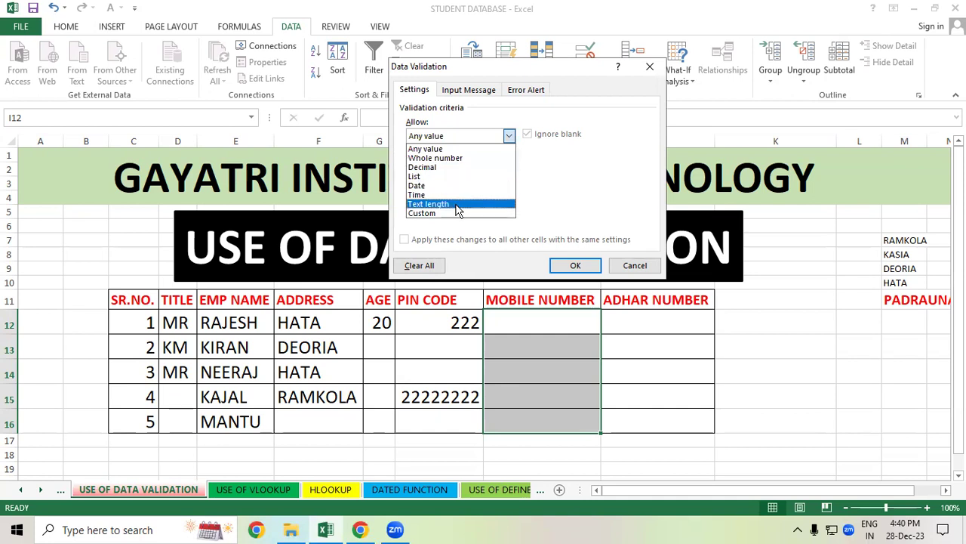
pyautogui.click(429, 204)
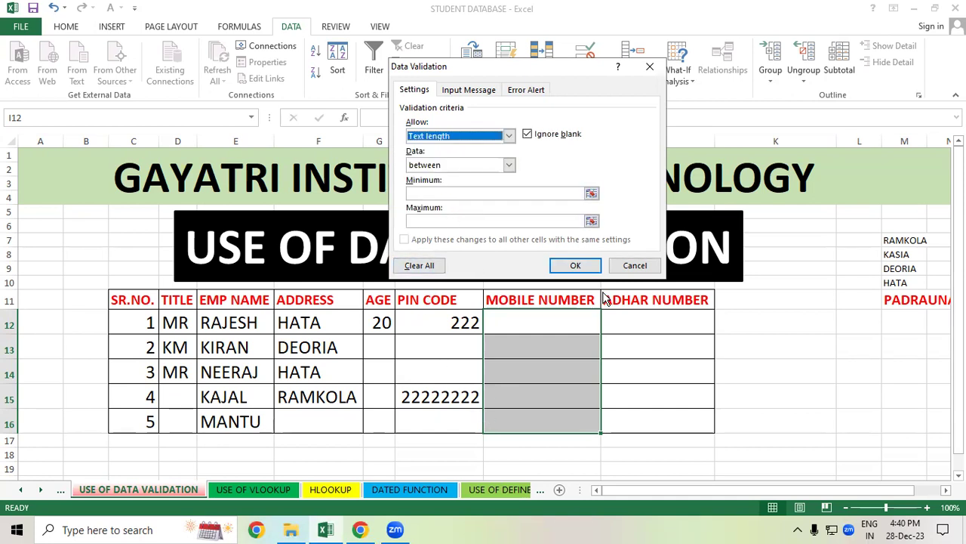
pyautogui.click(509, 164)
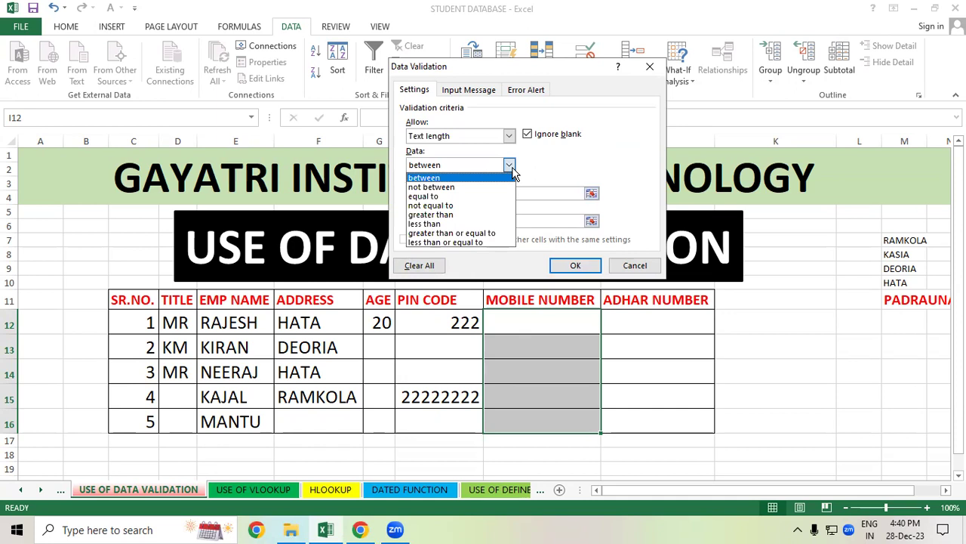
pyautogui.click(451, 196)
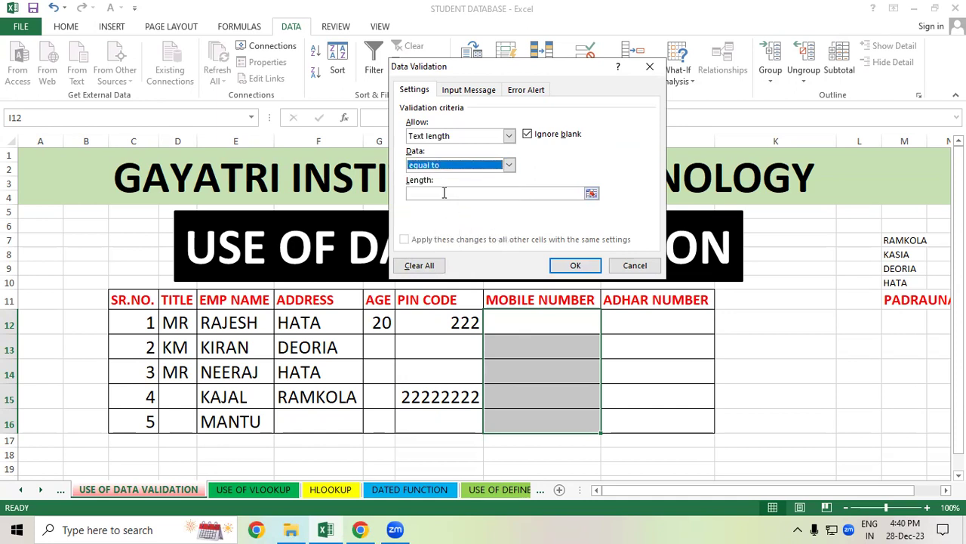
pyautogui.click(444, 193)
pyautogui.write('10')
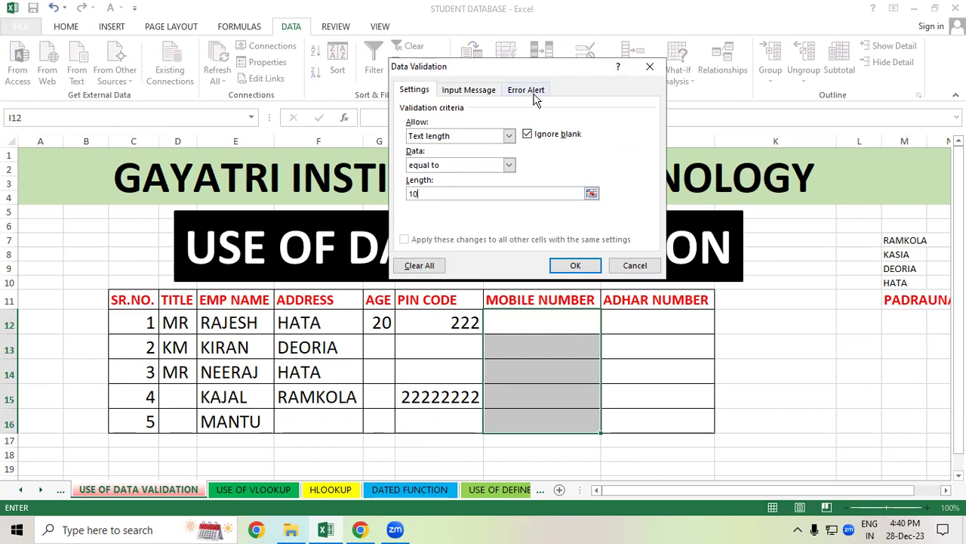
# - Add an Information alert with 'MOBILE NUMBER NOT VALID' and 'VALID ONLY 10 DIGIT' on two lines, then apply it
pyautogui.click(536, 90)
pyautogui.click(506, 155)
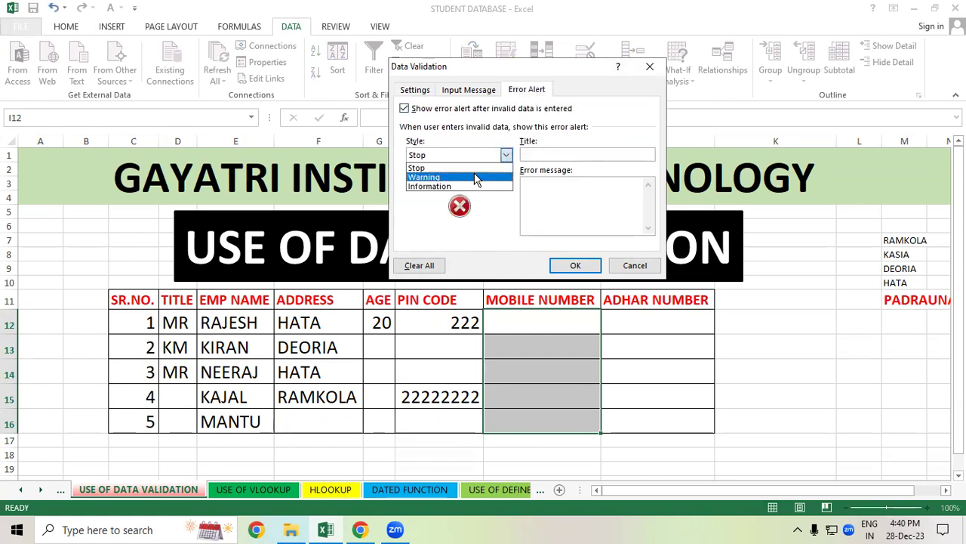
pyautogui.click(455, 187)
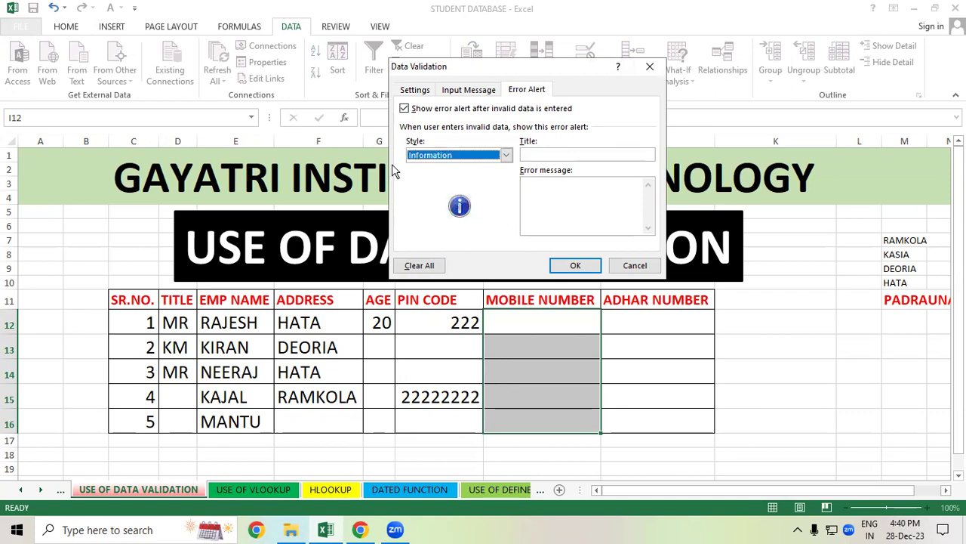
pyautogui.click(548, 192)
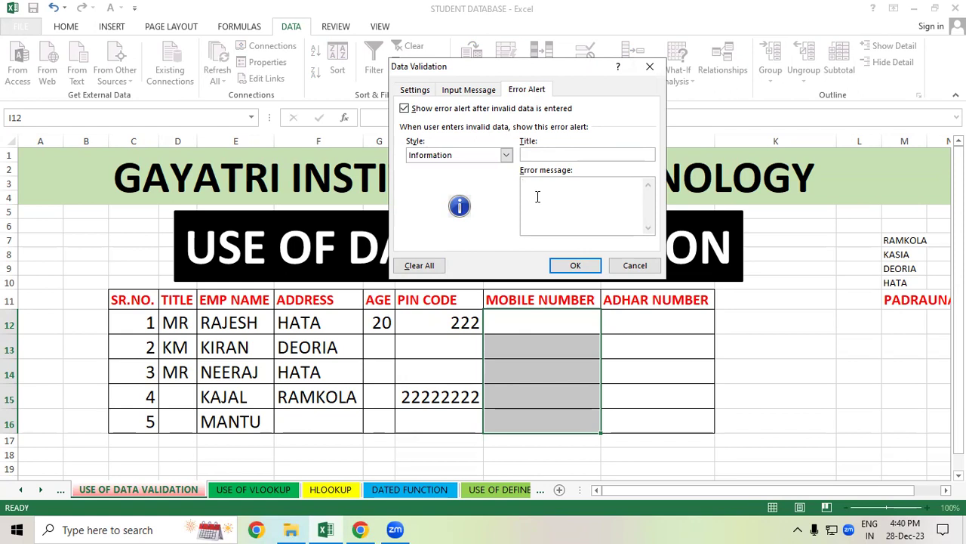
pyautogui.write('MOBILE NUMBER')
pyautogui.write(' NOT ')
pyautogui.write('VALID')
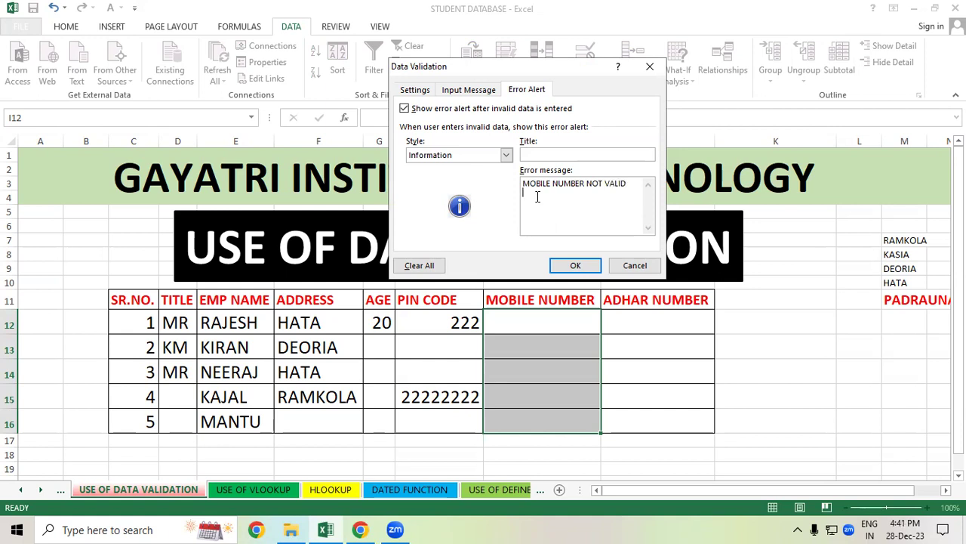
pyautogui.press('Return')
pyautogui.write('VALID ONLY 10 DIGIT')
pyautogui.click(575, 265)
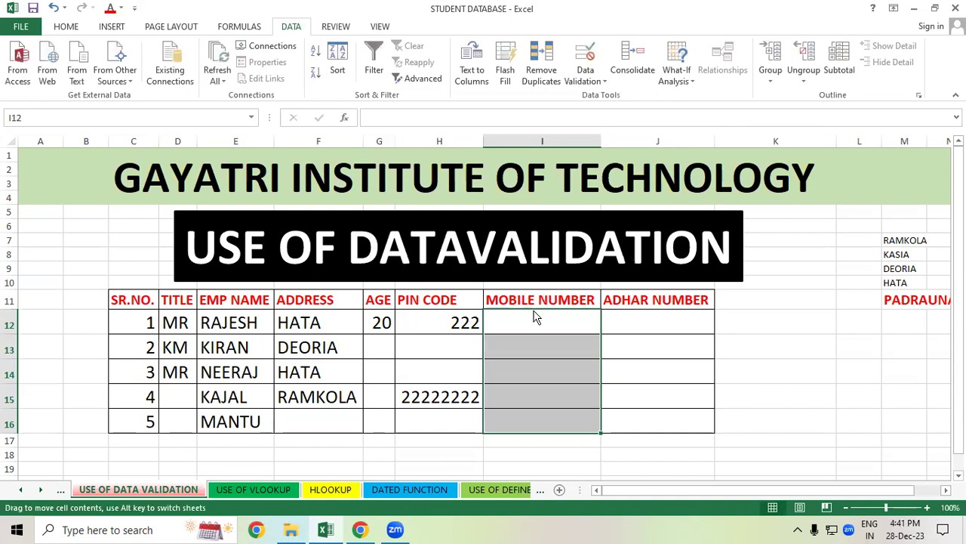
# - Enter a 10-digit mobile number in I12 and keep an 11-digit one in I13 despite the alert
pyautogui.click(531, 314)
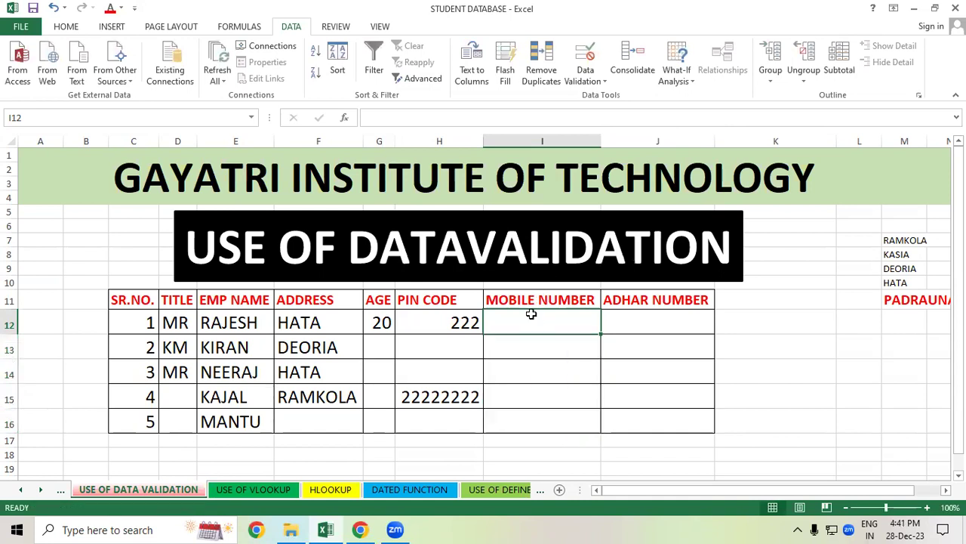
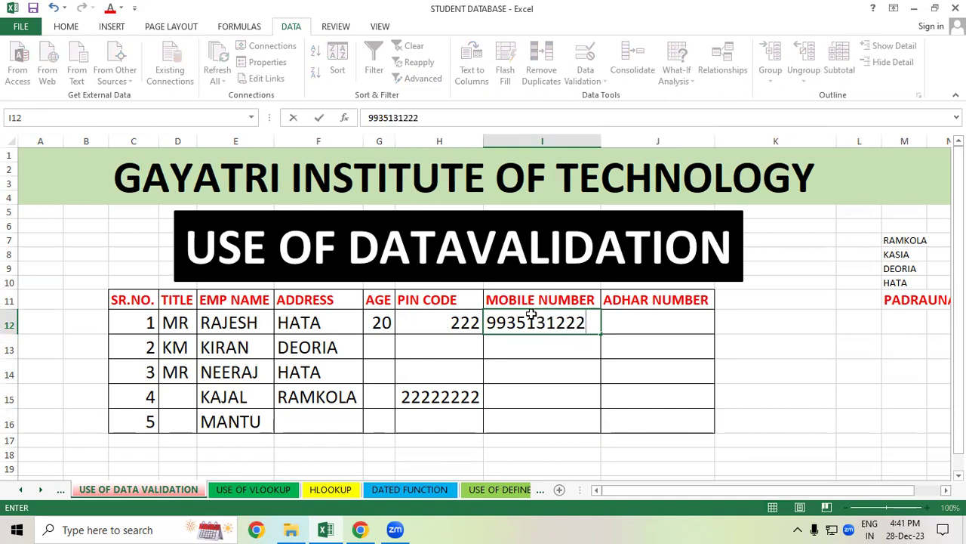
pyautogui.press('Return')
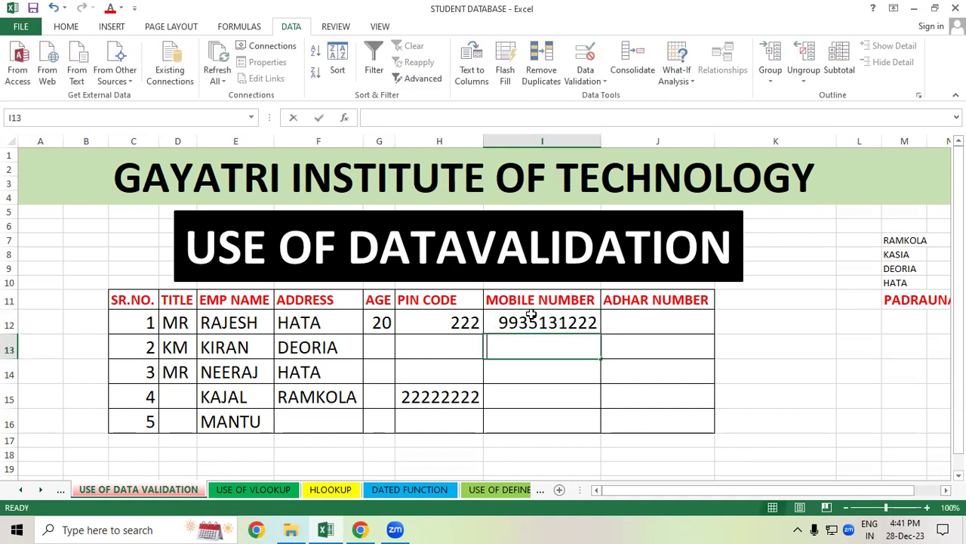
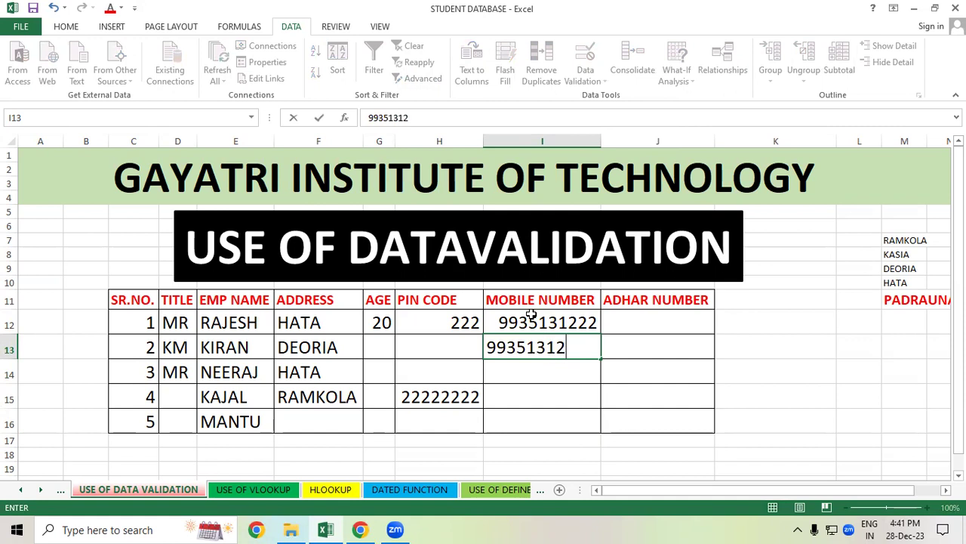
pyautogui.press('Return')
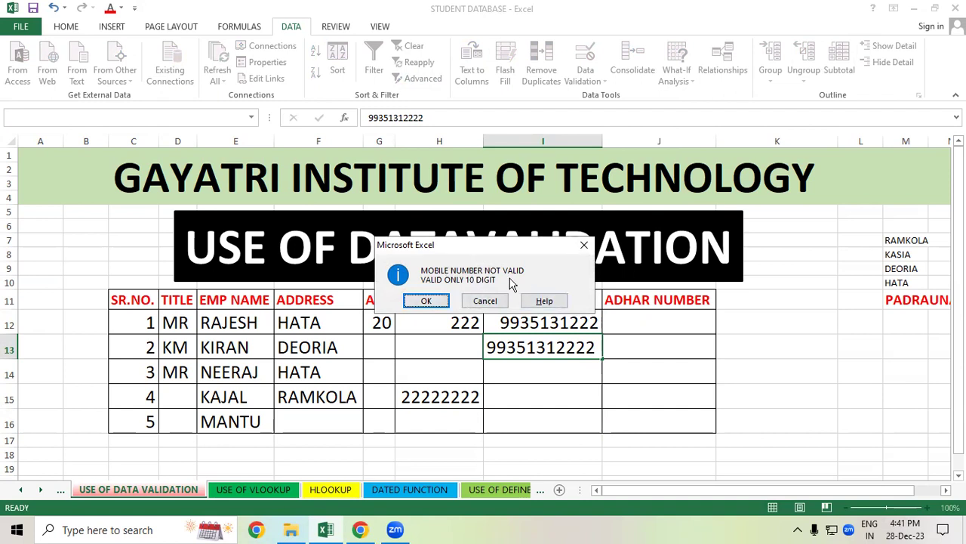
pyautogui.click(427, 302)
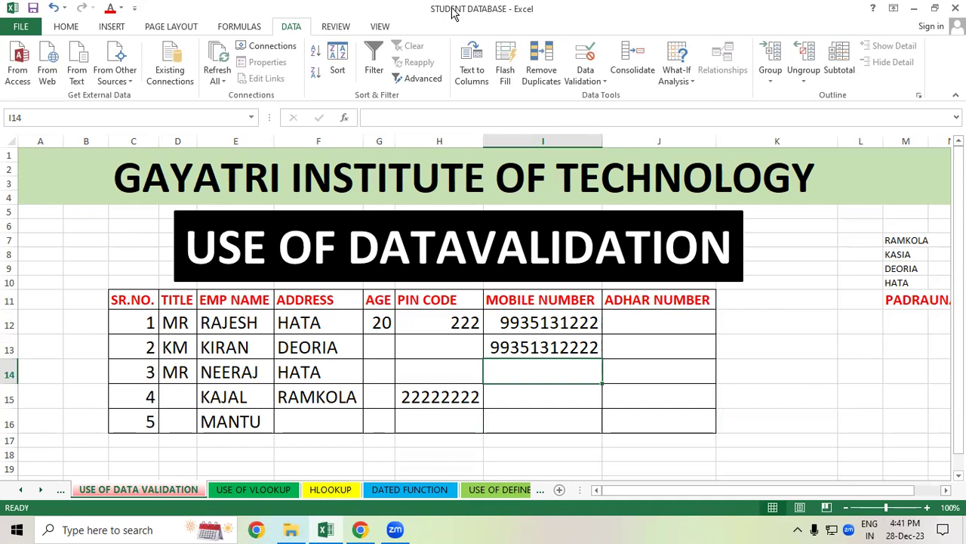
pyautogui.click(625, 530)
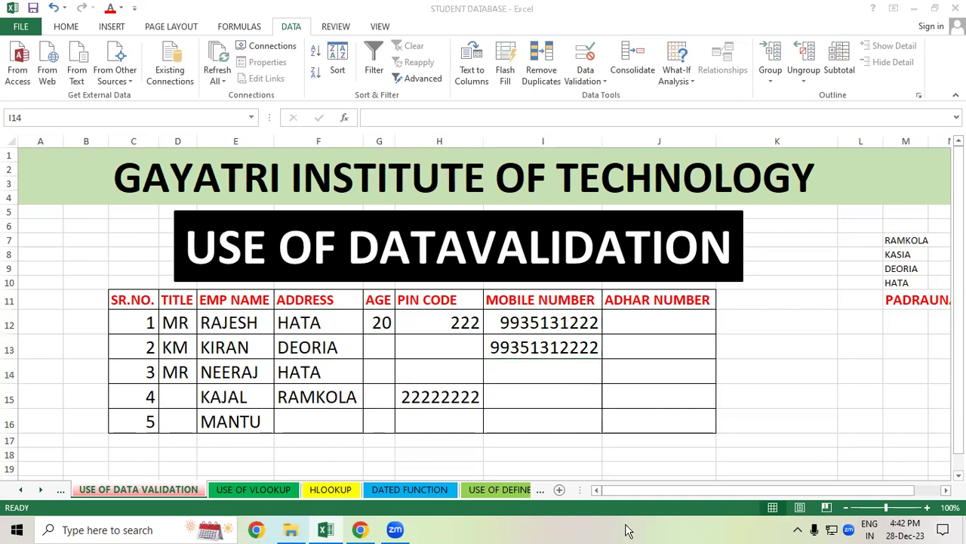